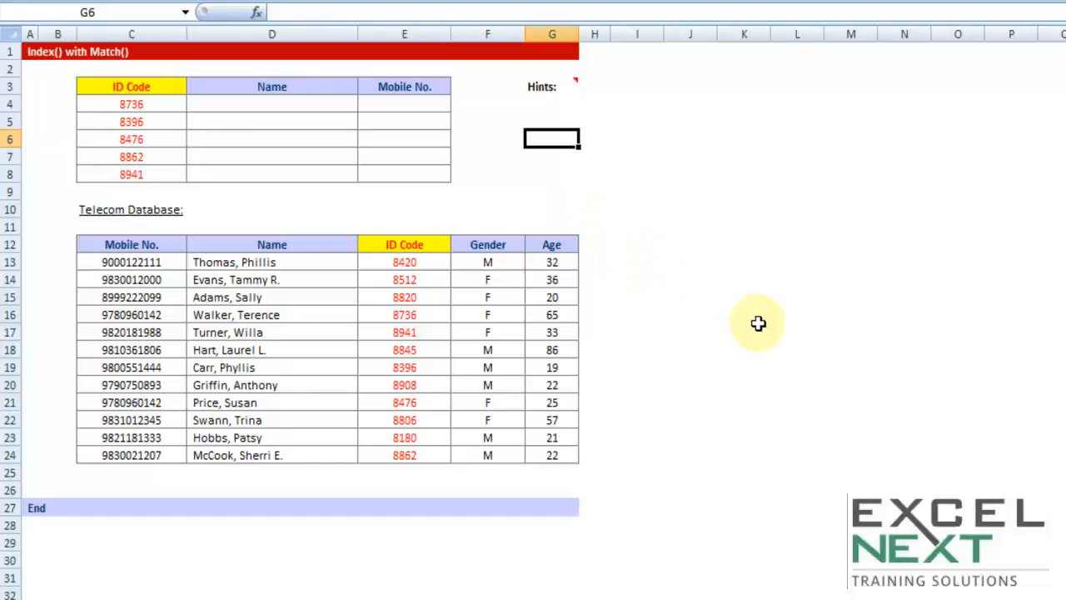
# Examine the Telecom Database table, its ID Code column, and the lookup table's ID codes and empty Name and Mobile No. cells
pyautogui.scroll(1, 678, 313)
pyautogui.scroll(1, 679, 306)
pyautogui.scroll(1, 750, 288)
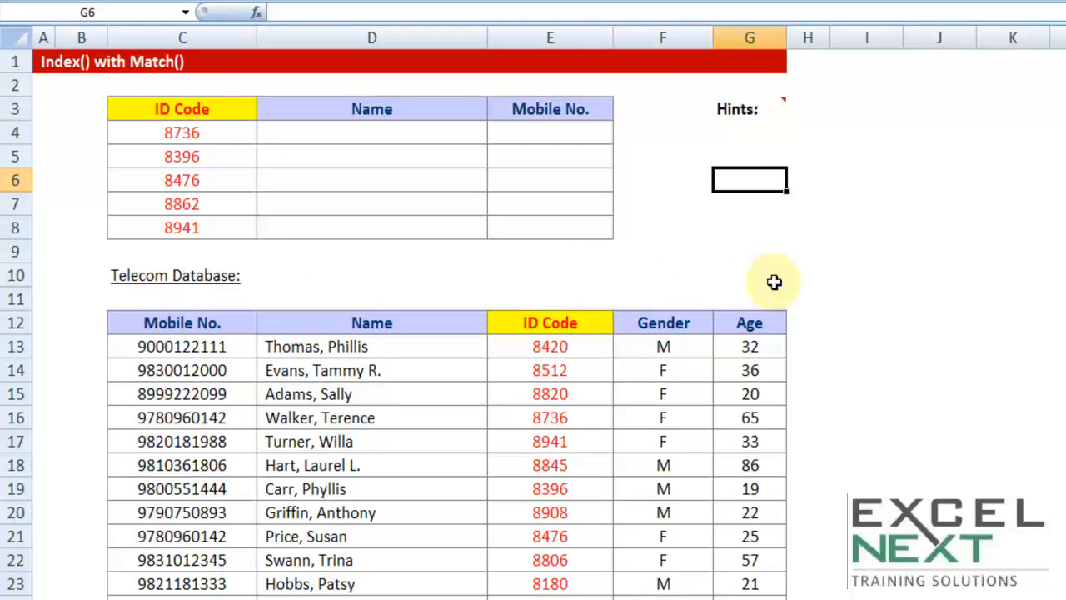
pyautogui.moveTo(205, 323); pyautogui.dragTo(733, 593)
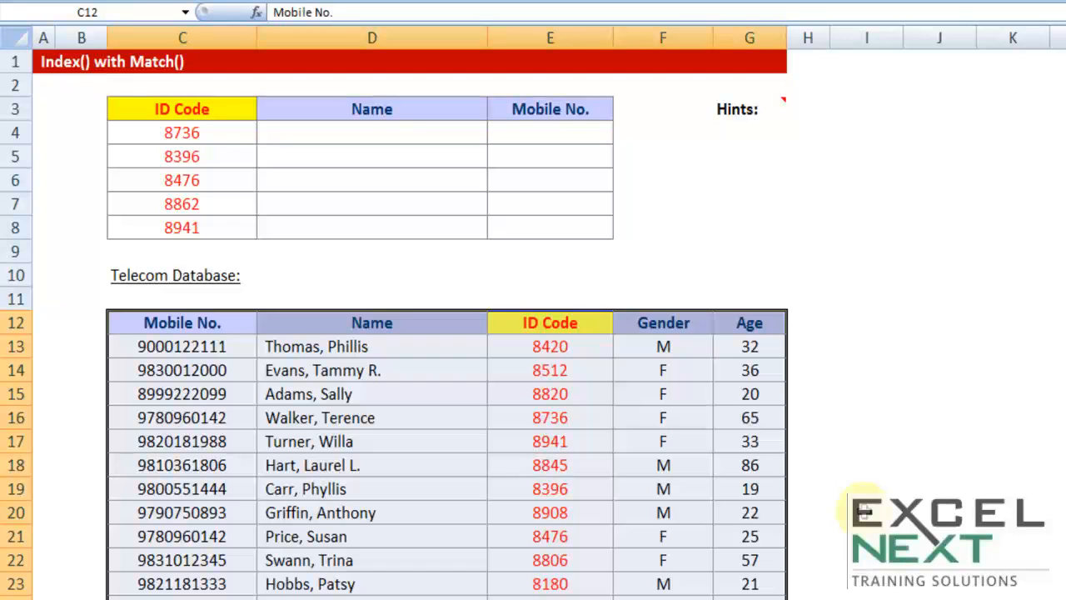
pyautogui.click(388, 443)
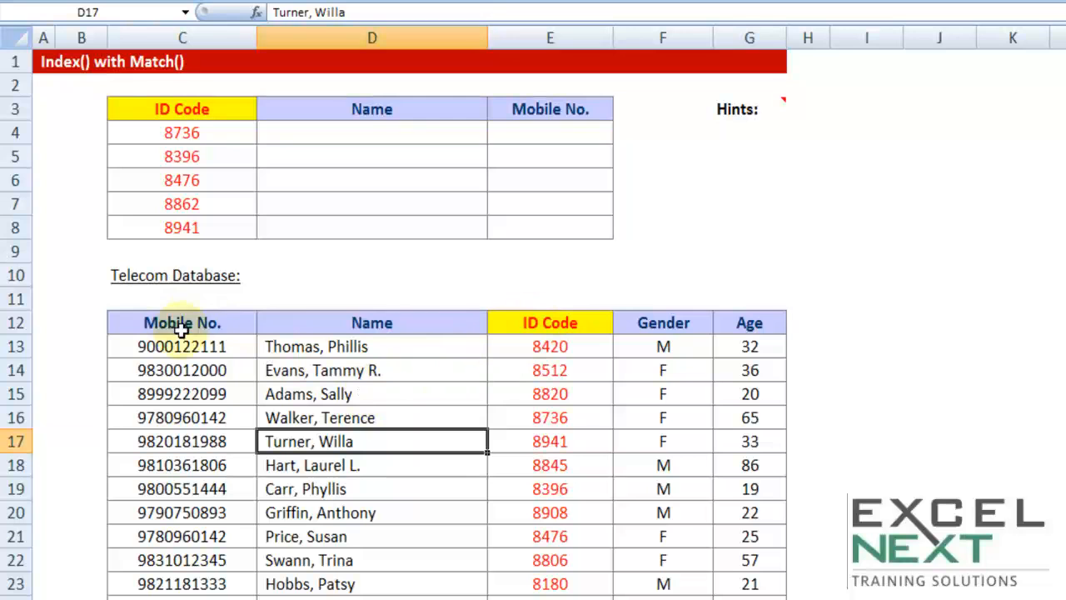
pyautogui.moveTo(550, 323); pyautogui.dragTo(552, 593)
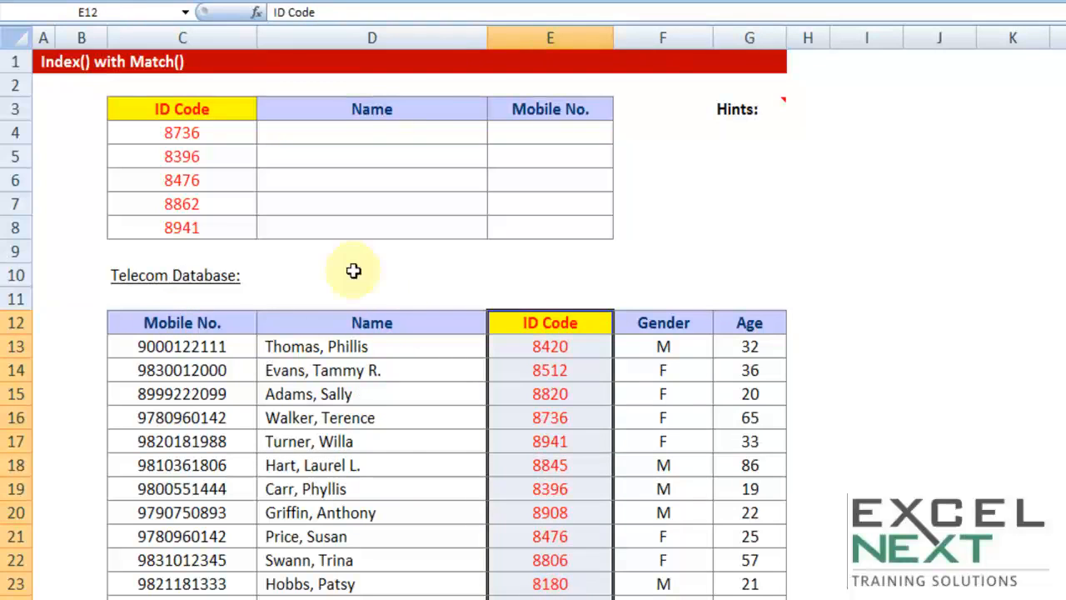
pyautogui.click(182, 132)
pyautogui.click(184, 156)
pyautogui.click(185, 180)
pyautogui.click(186, 203)
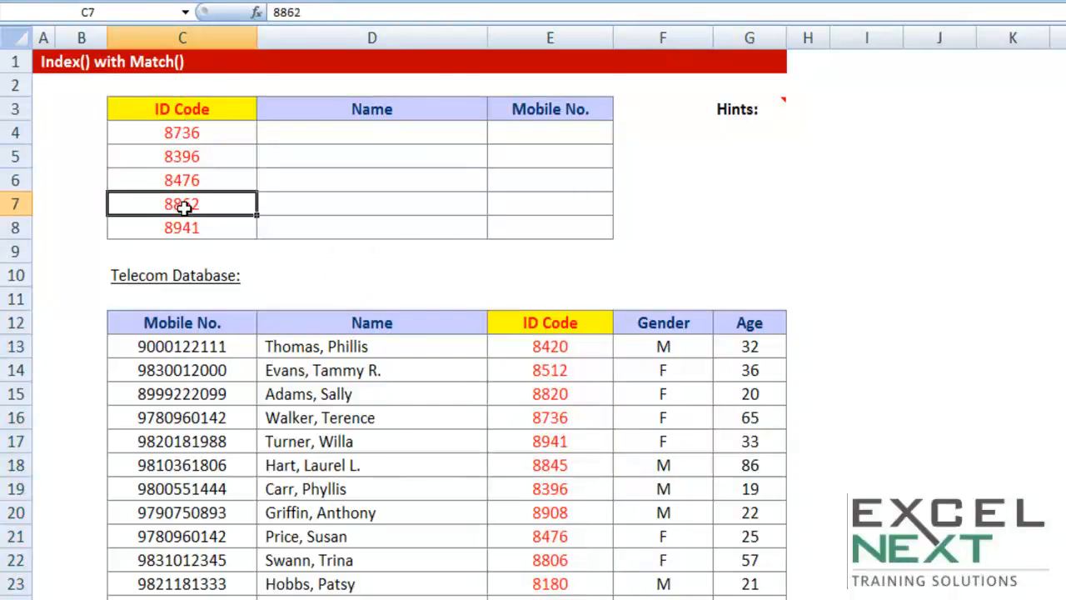
pyautogui.click(192, 224)
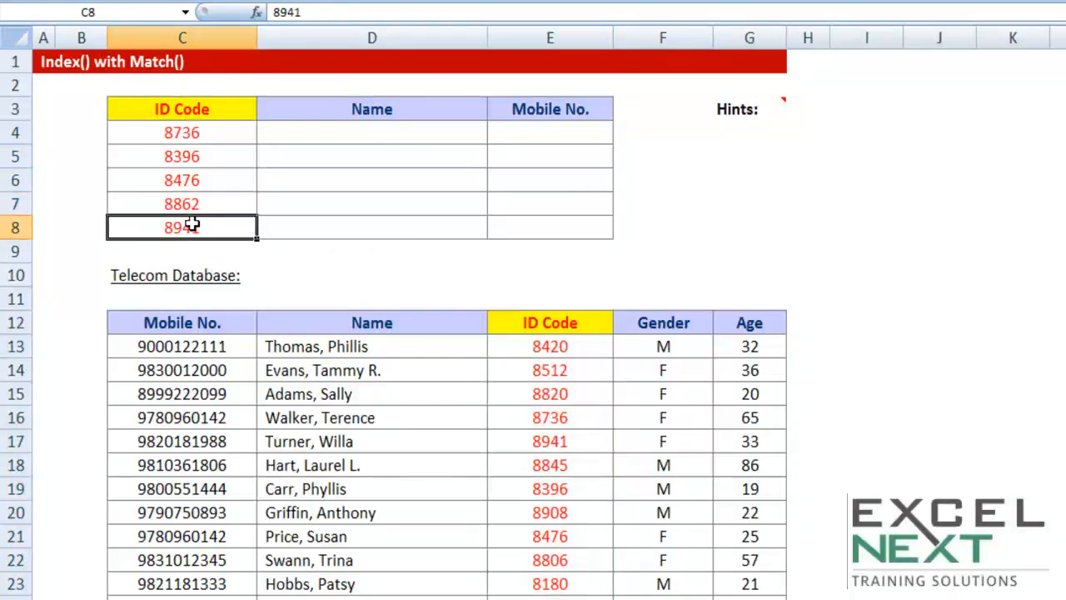
pyautogui.click(308, 133)
pyautogui.click(553, 137)
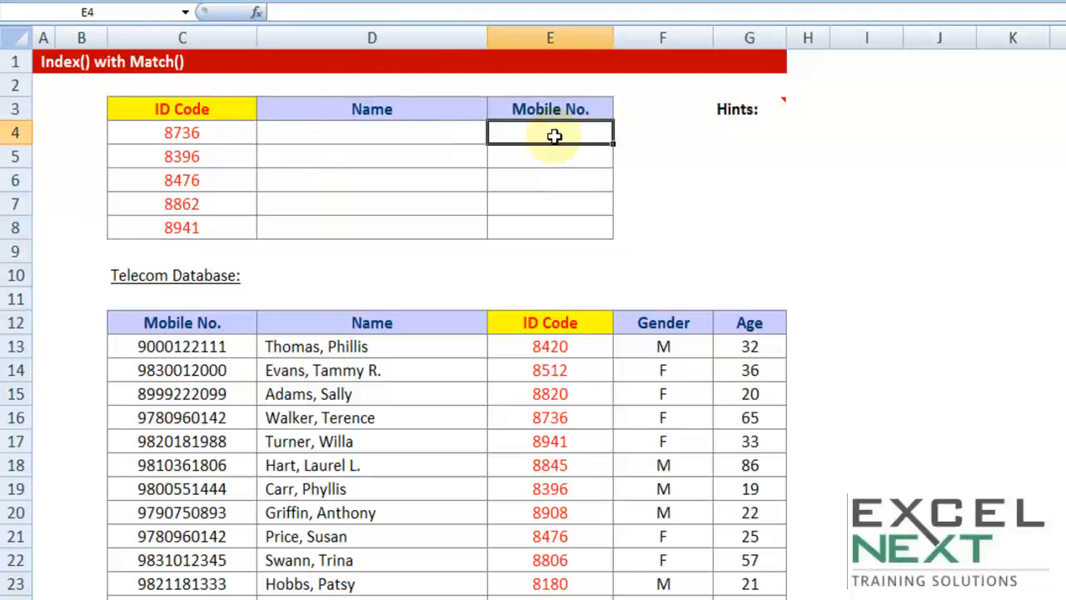
# Start a VLOOKUP formula in D4 with C4 as the lookup value and the absolute range $C$12:$G$24 as the table array
pyautogui.click(409, 133)
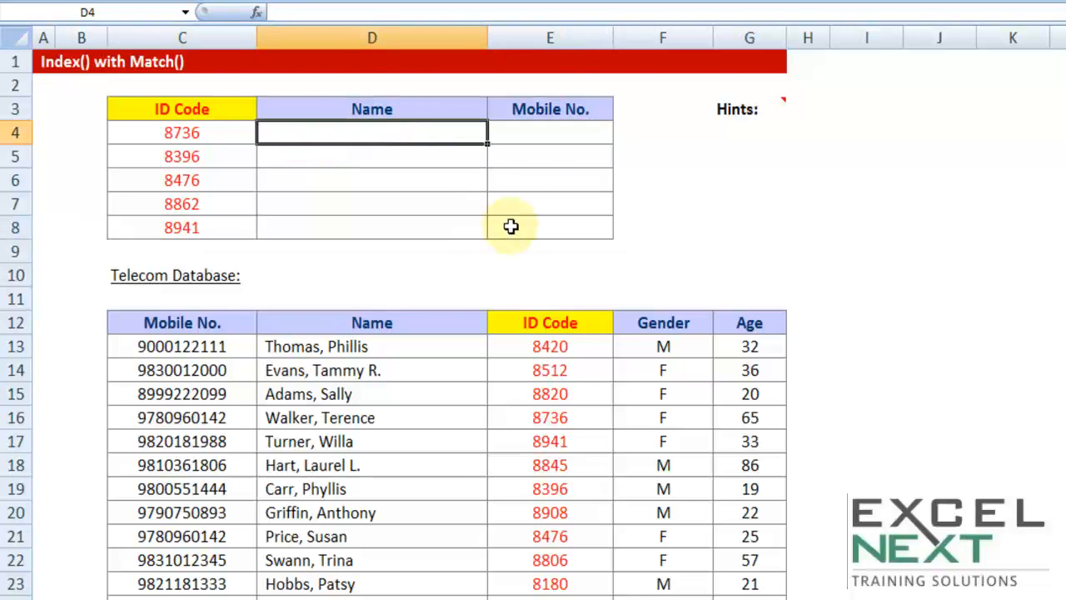
pyautogui.write('=vl')
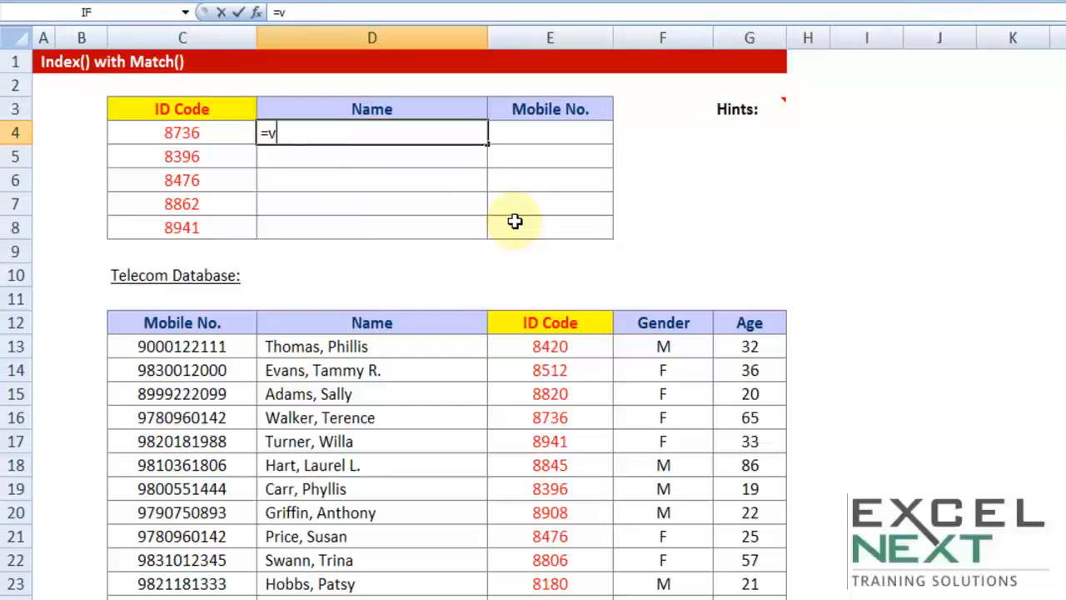
pyautogui.press('Tab')
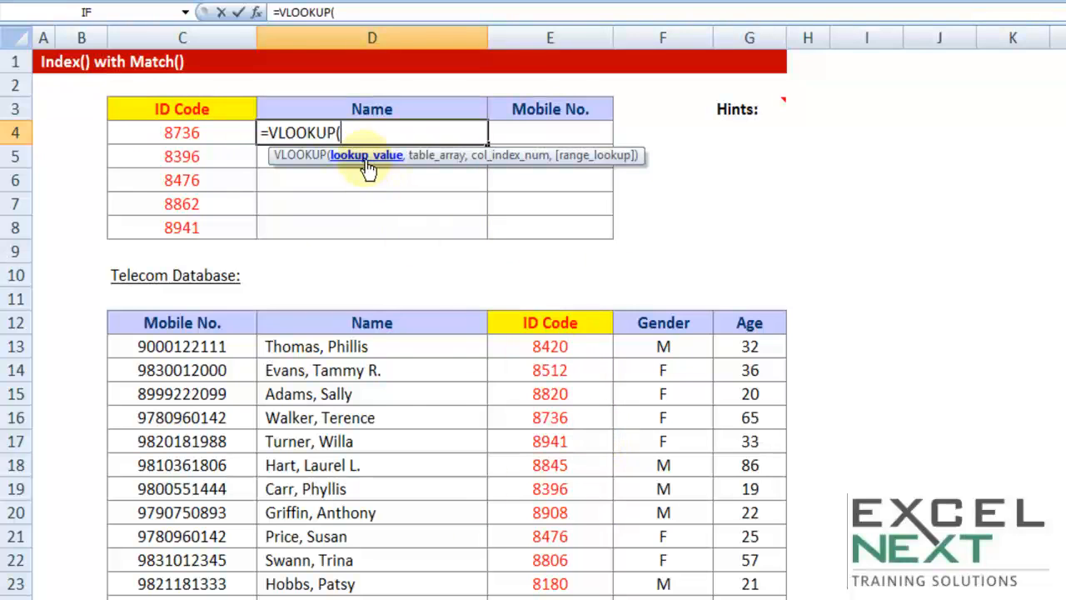
pyautogui.click(226, 134)
pyautogui.write(',')
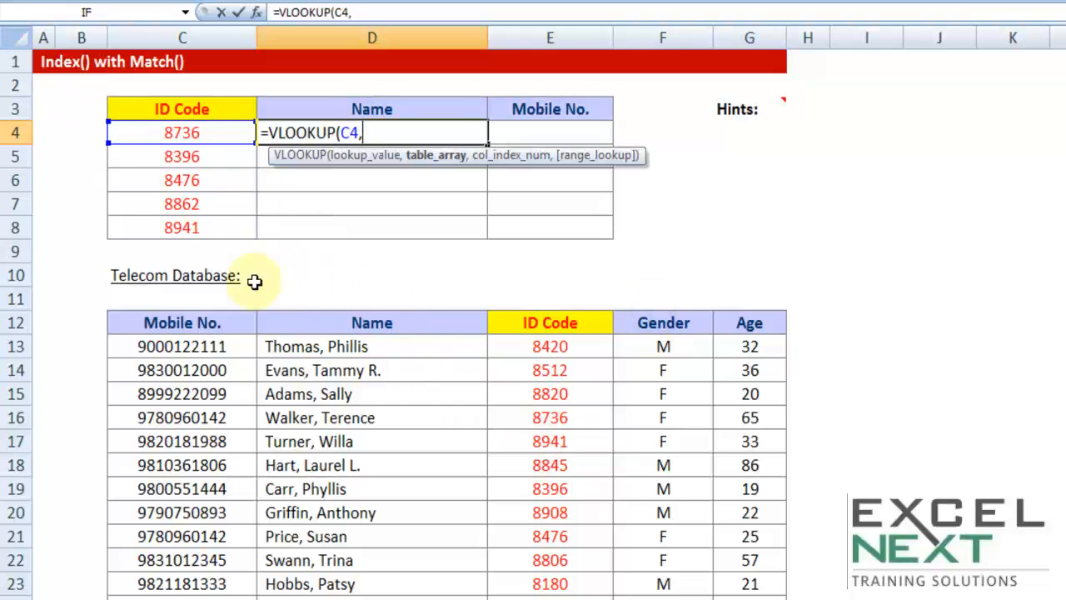
pyautogui.moveTo(533, 321); pyautogui.dragTo(733, 595)
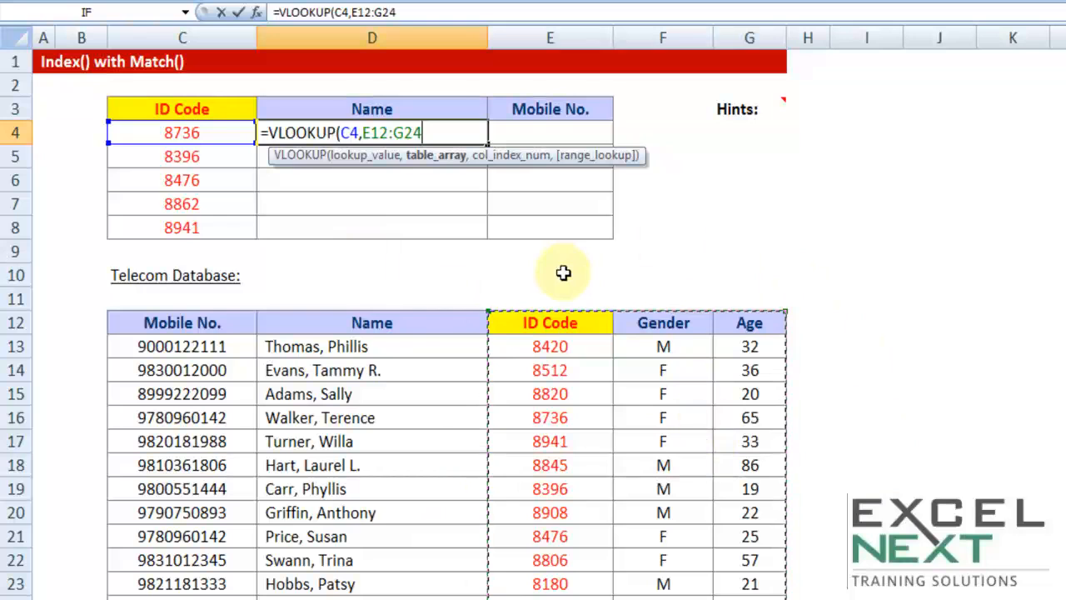
pyautogui.moveTo(312, 323); pyautogui.dragTo(752, 586)
pyautogui.moveTo(218, 325); pyautogui.dragTo(733, 597)
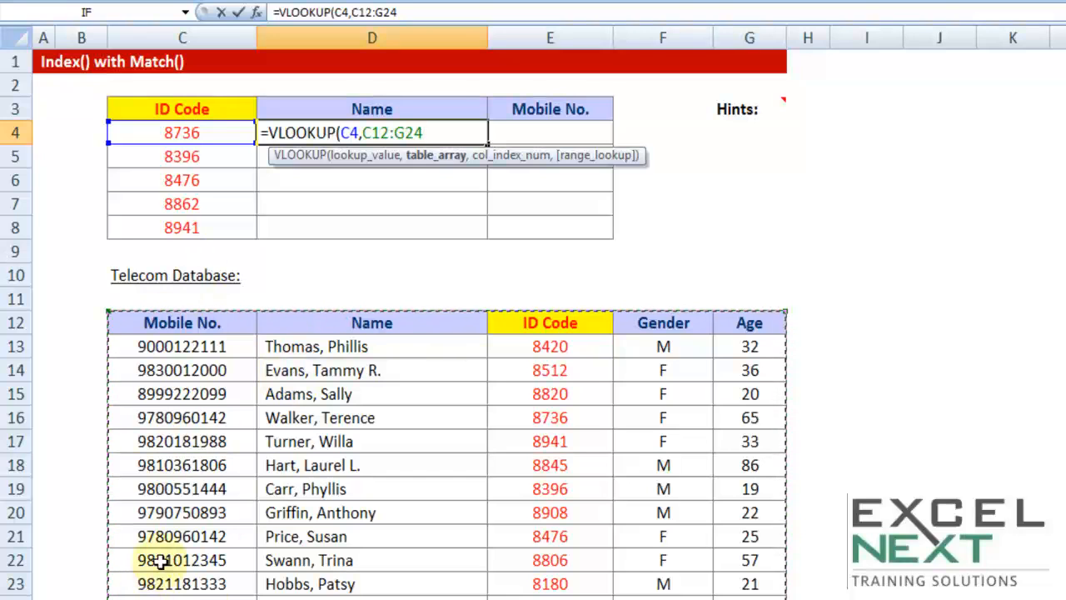
pyautogui.press('F4')
pyautogui.write(',')
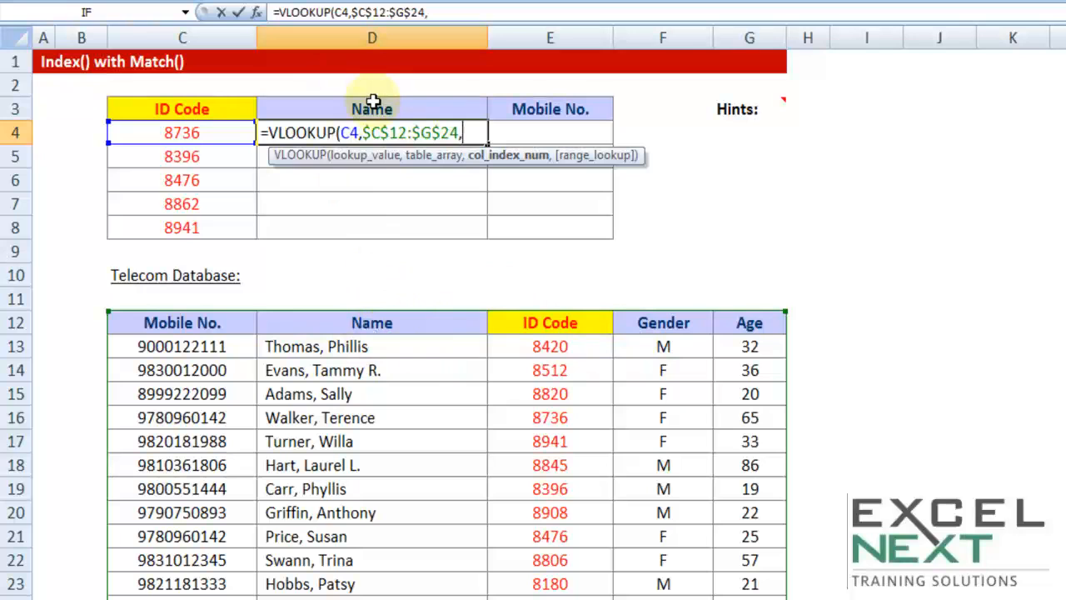
# Complete the VLOOKUP in D4 with column index 2 and FALSE for an exact match
pyautogui.write(',')
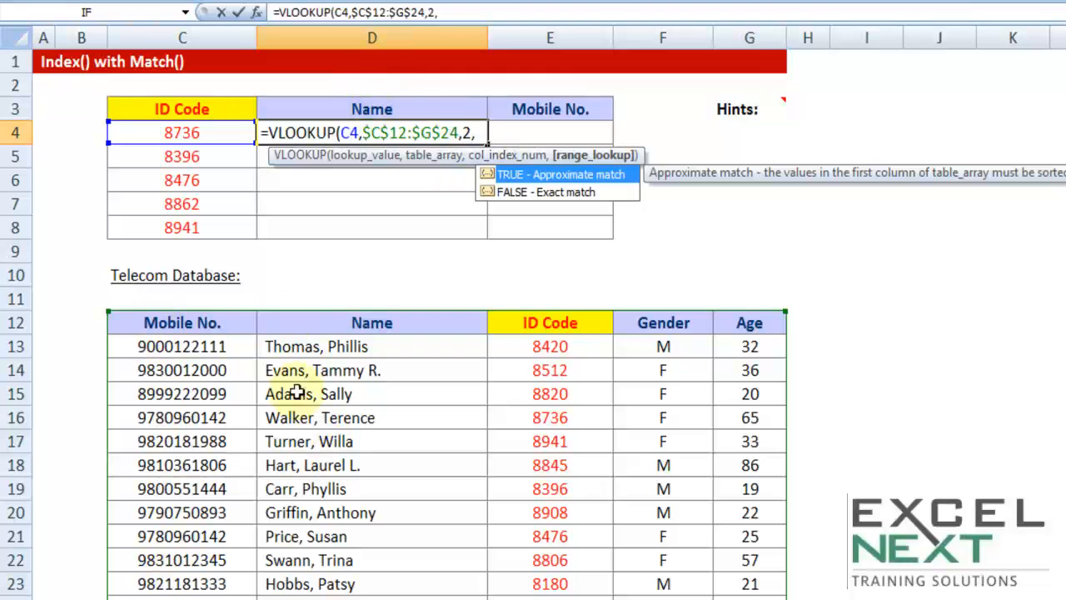
pyautogui.click(559, 193)
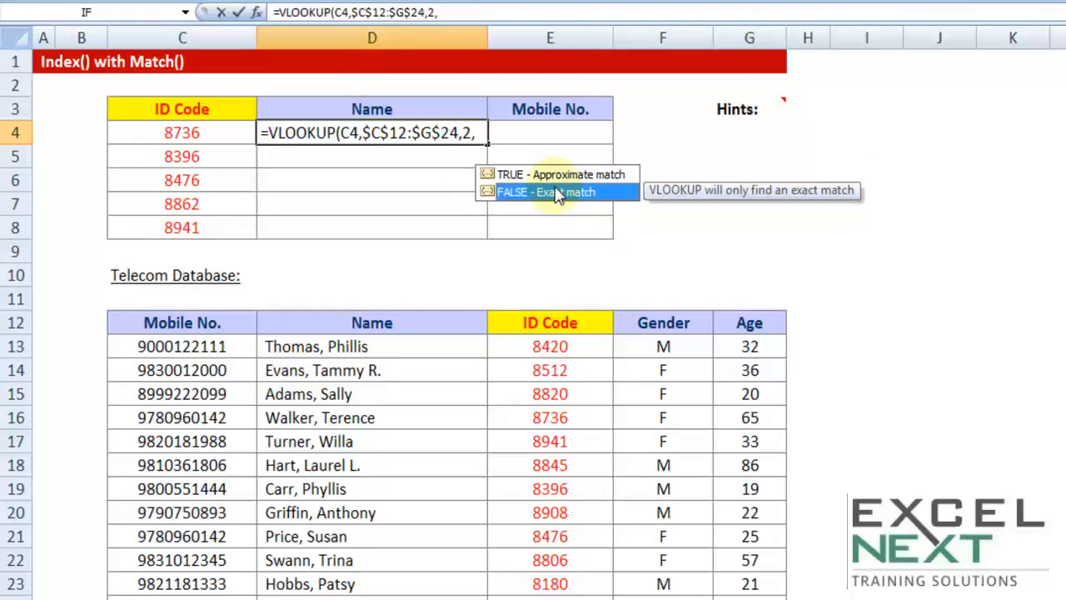
pyautogui.doubleClick(559, 193)
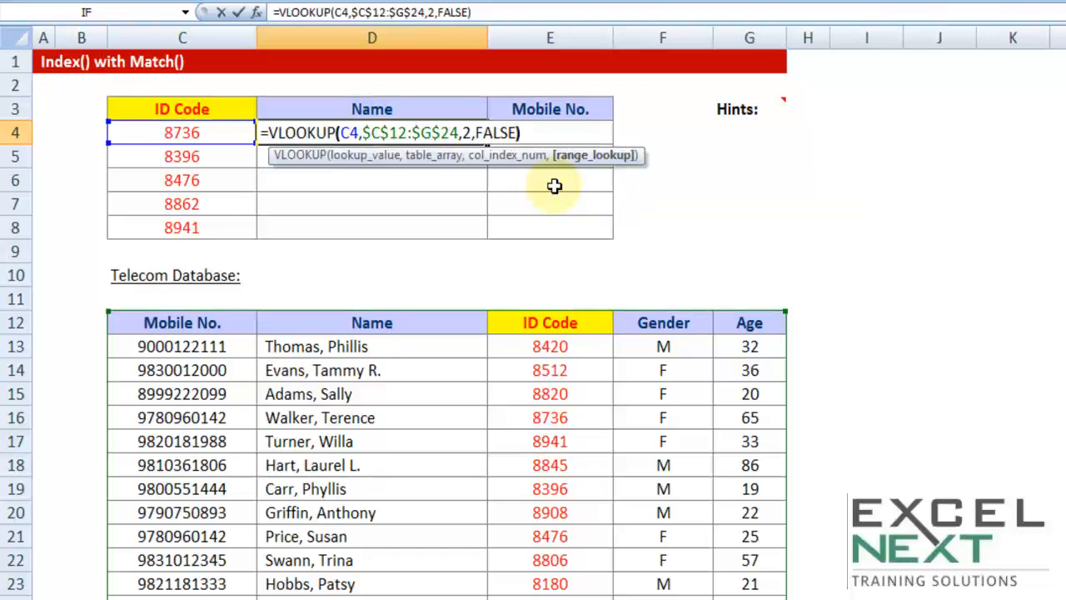
pyautogui.write(')')
pyautogui.press('Return')
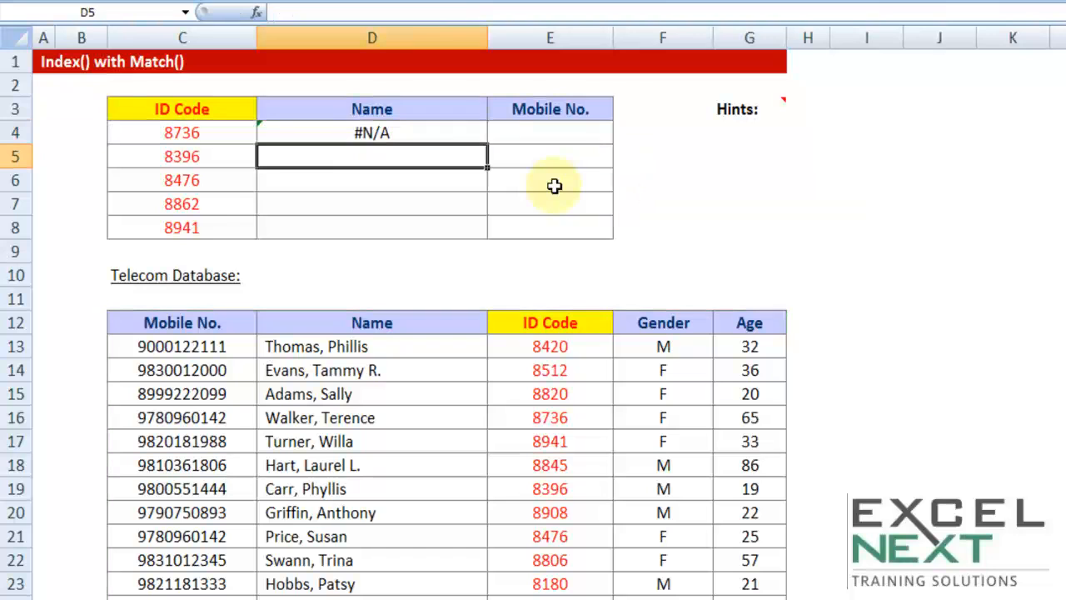
# Check the D4 formula against the database's ID Code column and clear the formula from D4
pyautogui.click(451, 136)
pyautogui.doubleClick(453, 136)
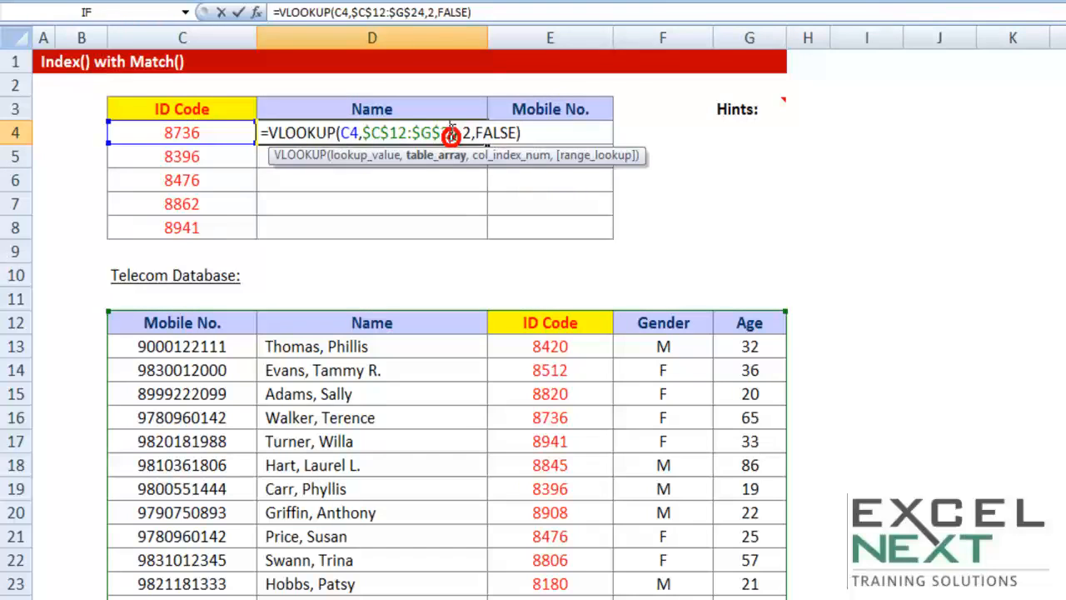
pyautogui.press('Escape')
pyautogui.moveTo(558, 319); pyautogui.dragTo(554, 595)
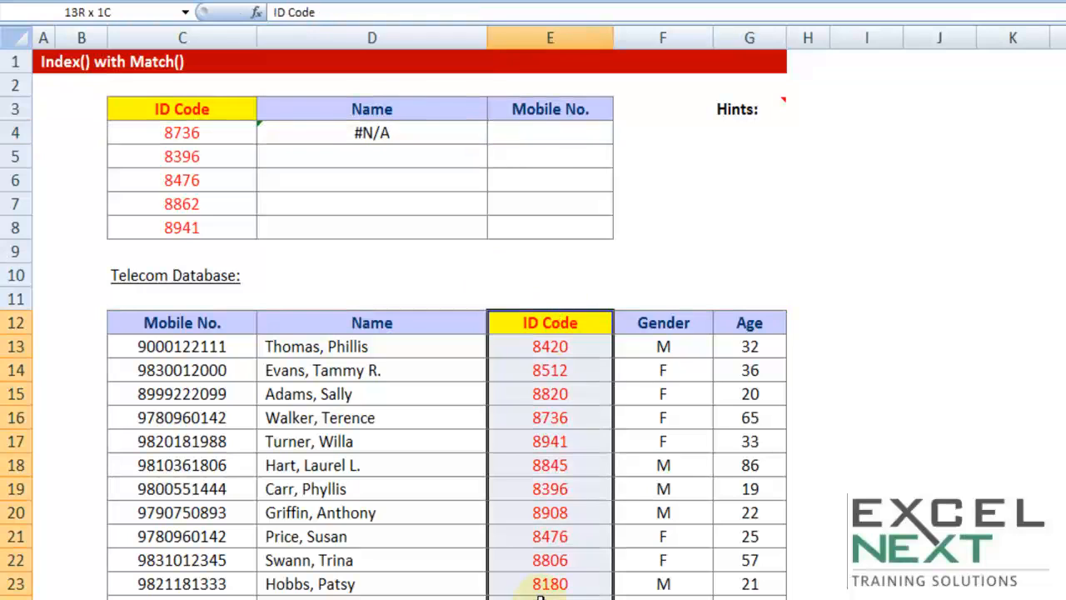
pyautogui.click(399, 126)
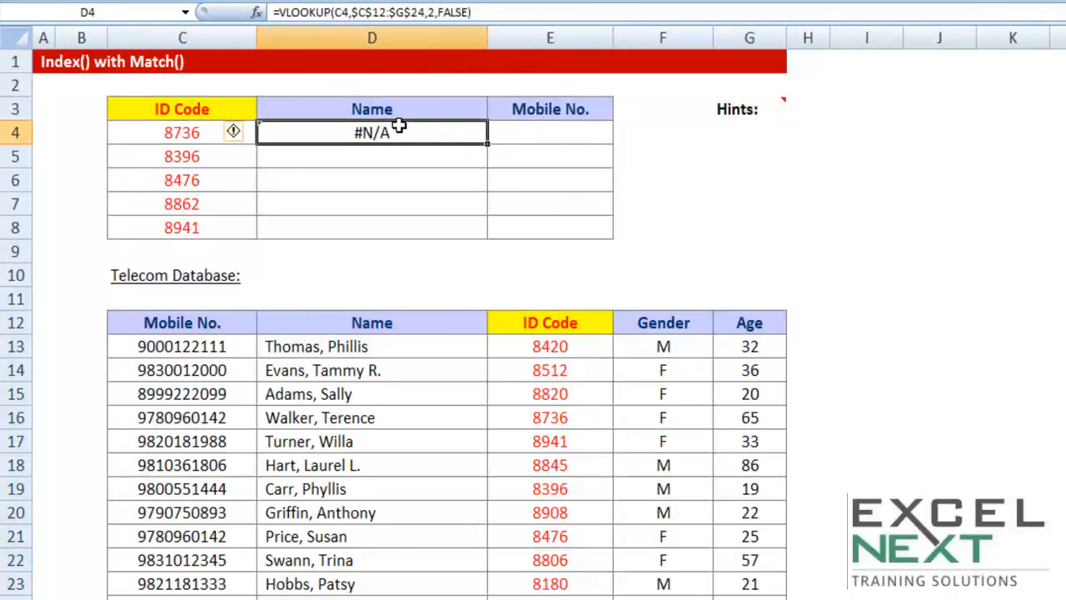
pyautogui.press('Delete')
# Move the database's ID Code column E12:E24 in front of the Mobile No. column by inserting the cut cells at C12
pyautogui.moveTo(554, 316); pyautogui.dragTo(557, 593)
pyautogui.rightClick(566, 411)
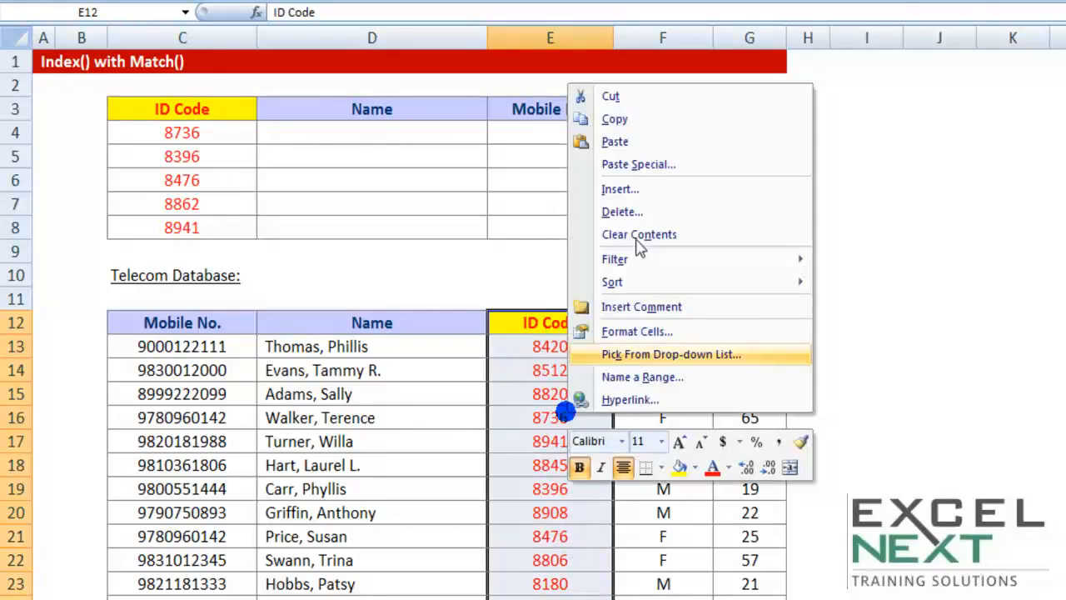
pyautogui.click(614, 97)
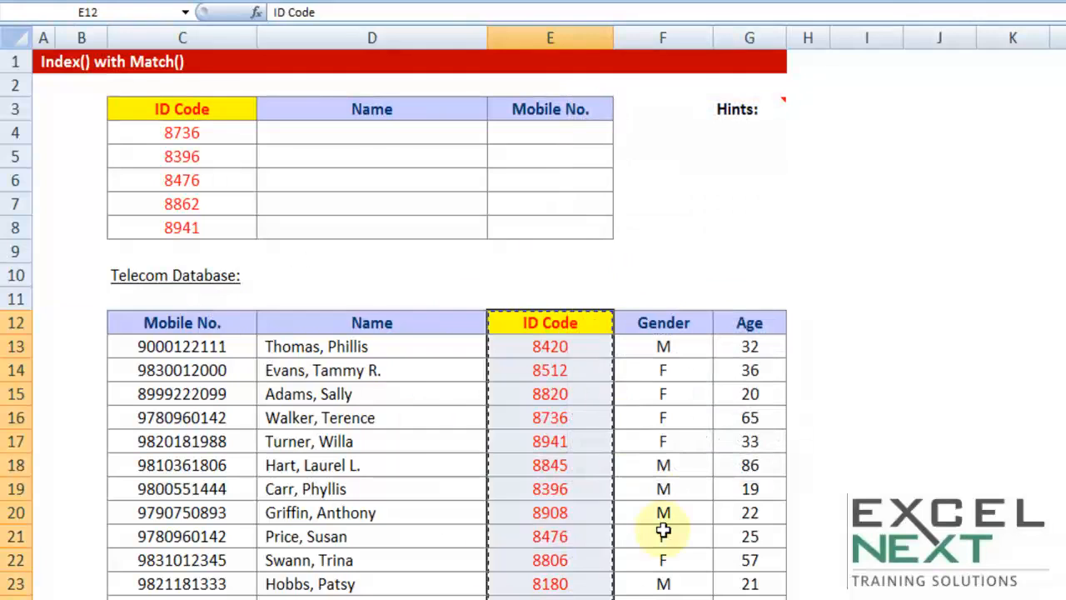
pyautogui.rightClick(182, 323)
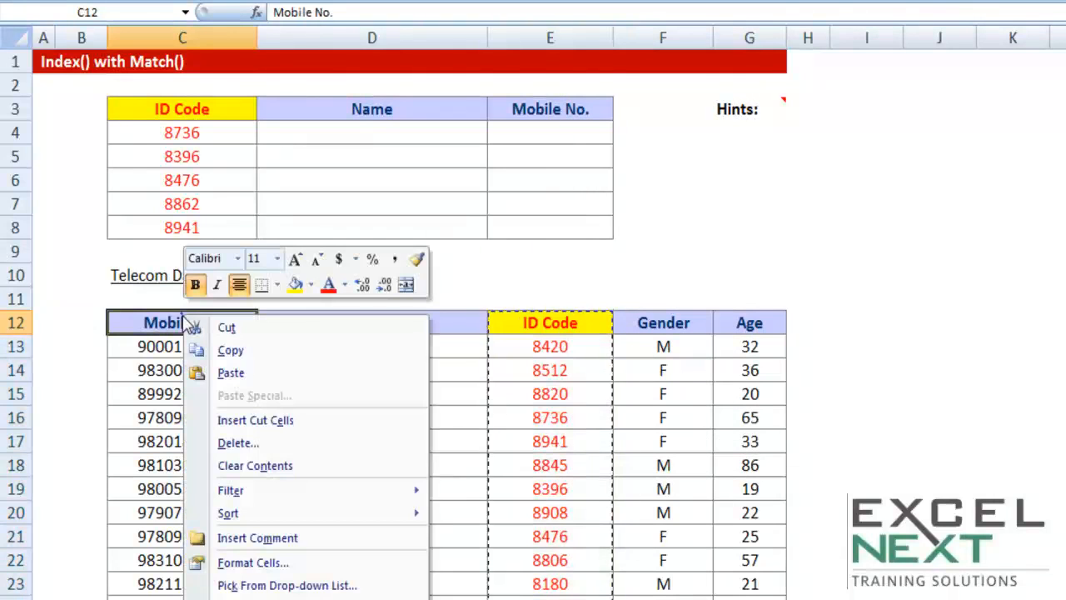
pyautogui.click(254, 421)
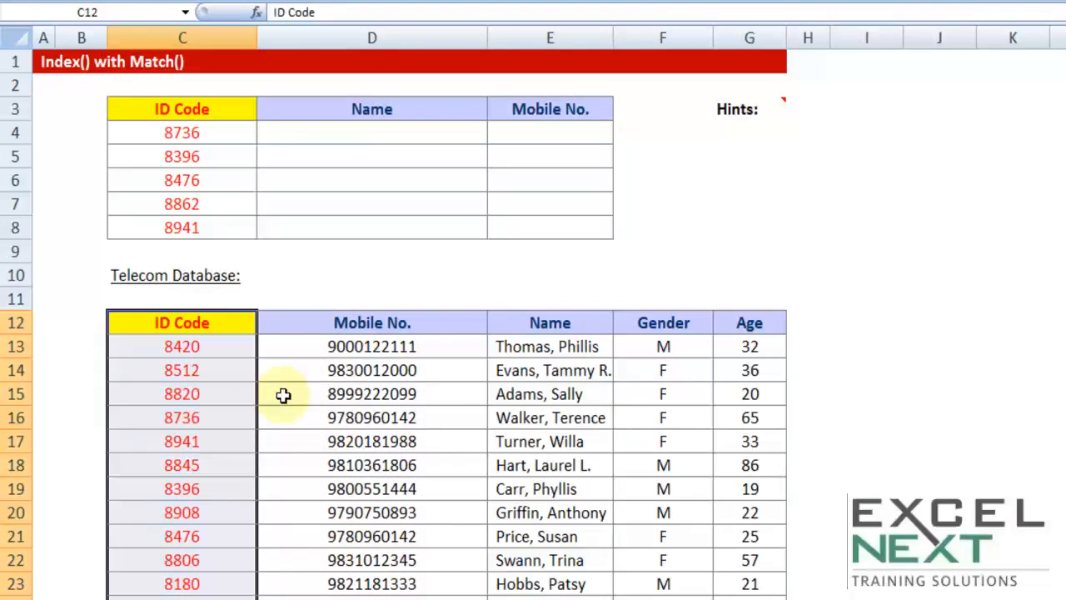
# Undo the ID Code column move and review the column's place in the full database table C12:G24
pyautogui.moveTo(211, 326); pyautogui.dragTo(750, 593)
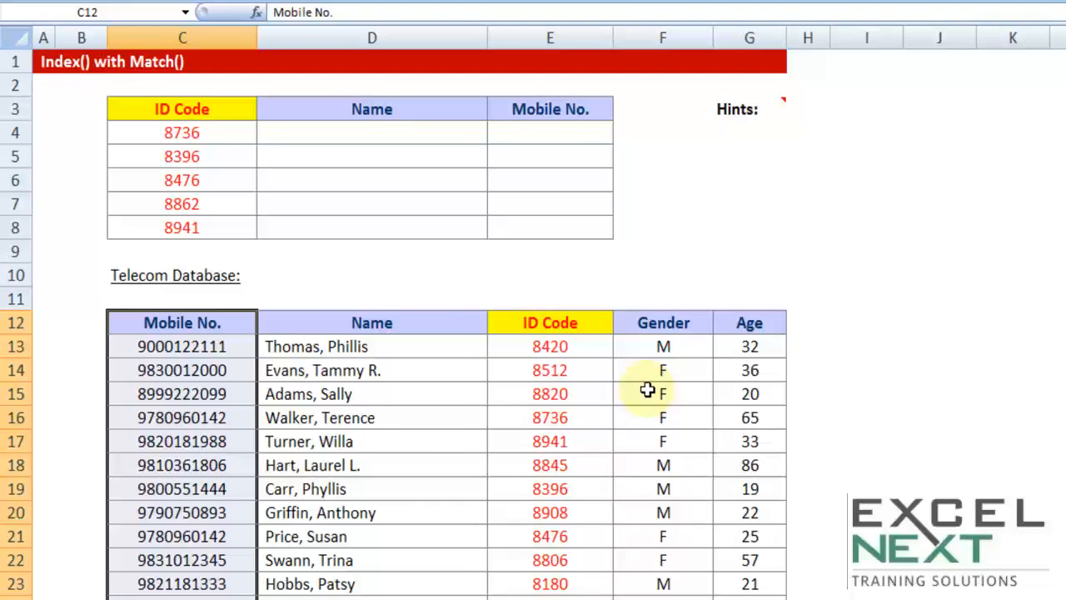
pyautogui.moveTo(560, 325); pyautogui.dragTo(560, 593)
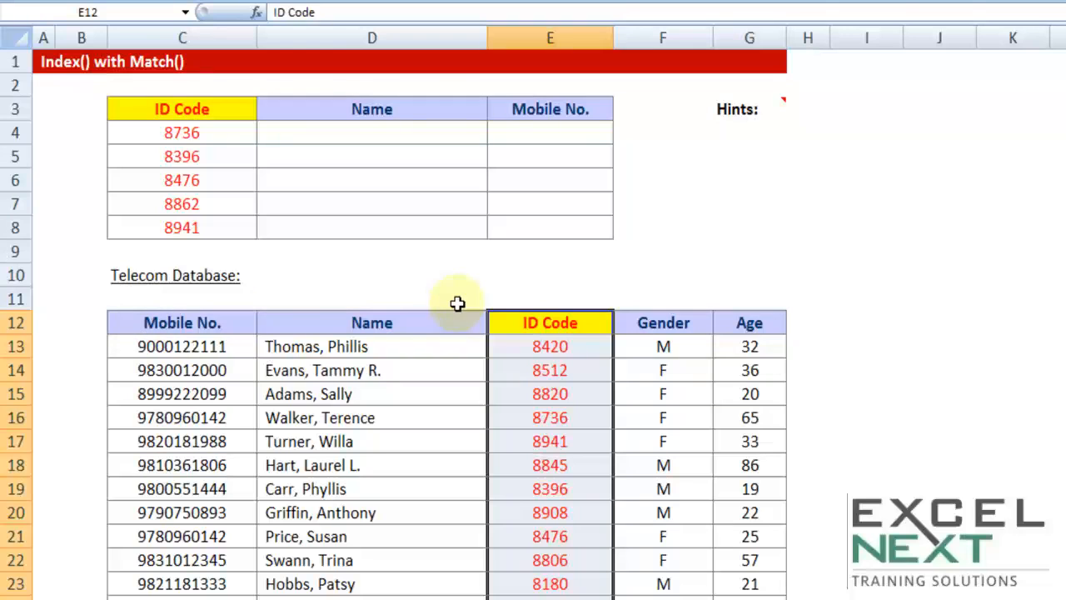
pyautogui.moveTo(226, 322); pyautogui.dragTo(741, 593)
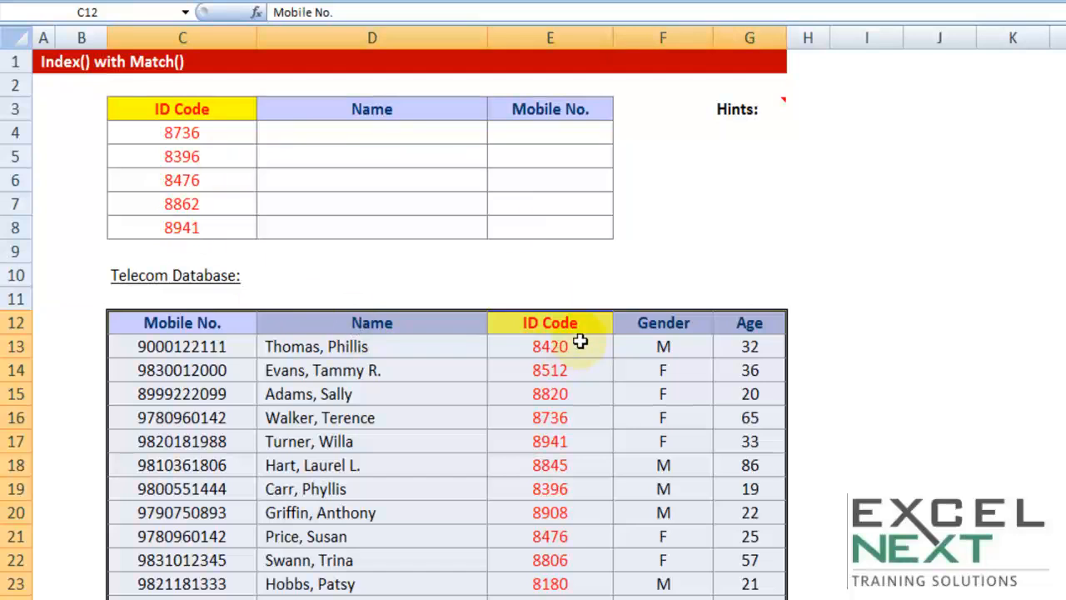
pyautogui.click(373, 135)
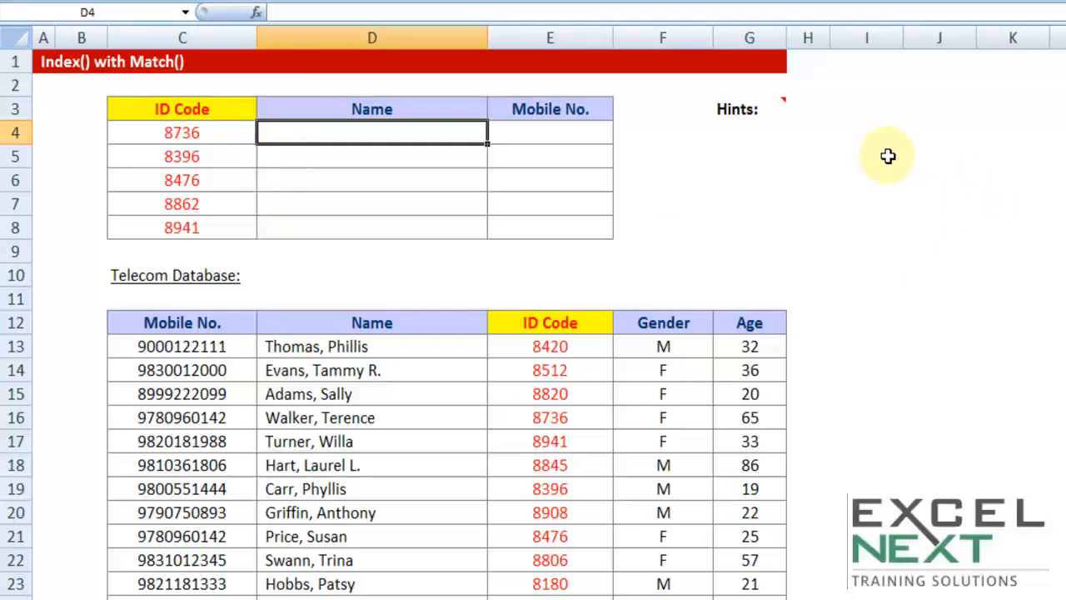
# Apply all borders to the blank range I5:K8 to make a small sample grid
pyautogui.moveTo(878, 148); pyautogui.dragTo(998, 223)
pyautogui.click(75, 3)
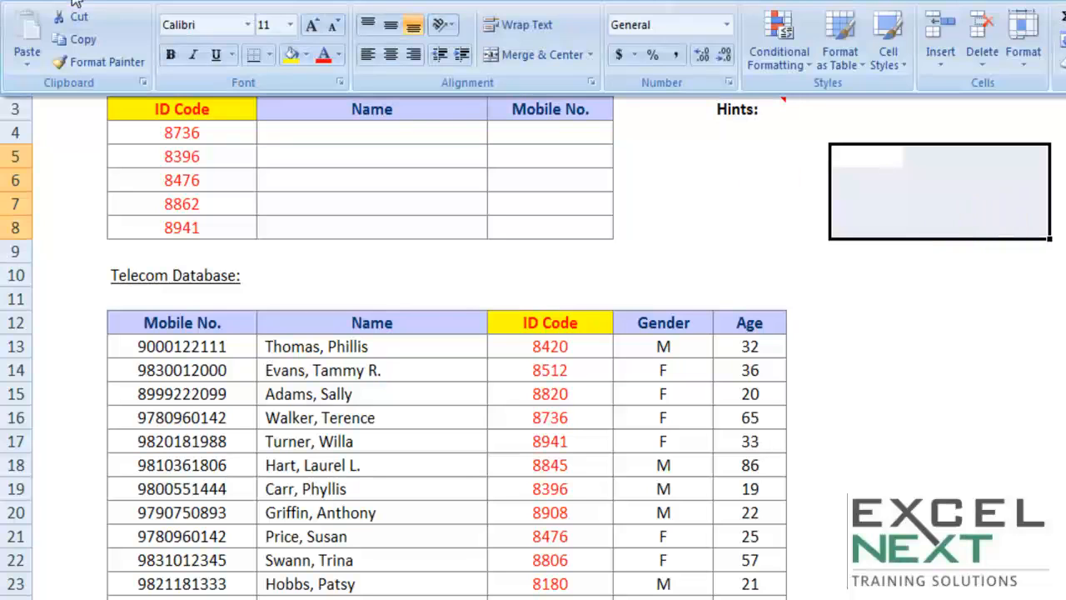
pyautogui.click(269, 55)
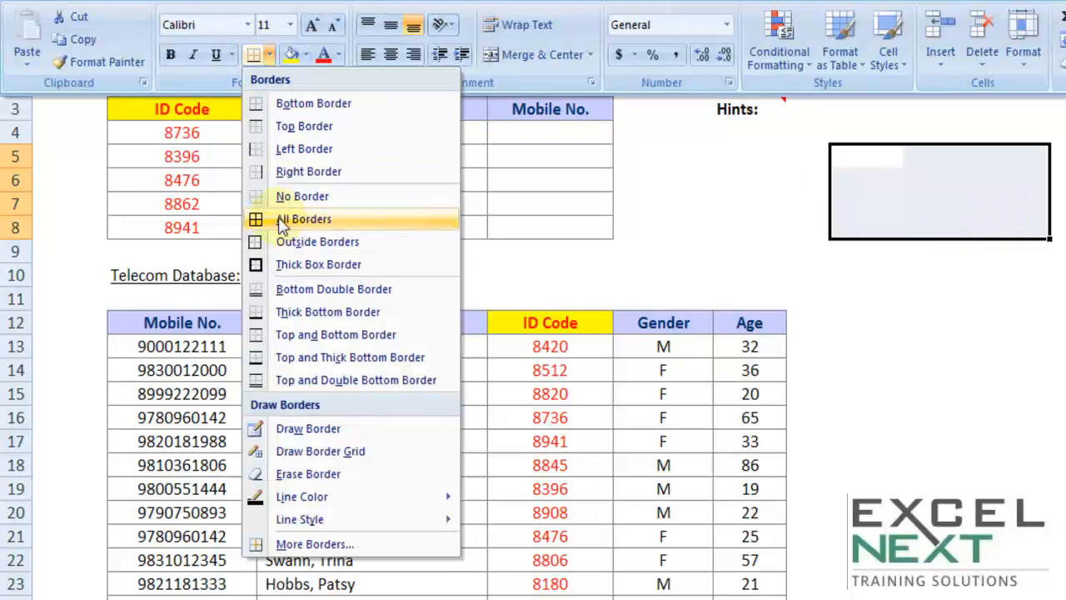
pyautogui.click(348, 226)
pyautogui.click(1042, 316)
# Fill the sample grid with w in I5, f in J6, 4 in I8 and 3 in K7
pyautogui.click(871, 158)
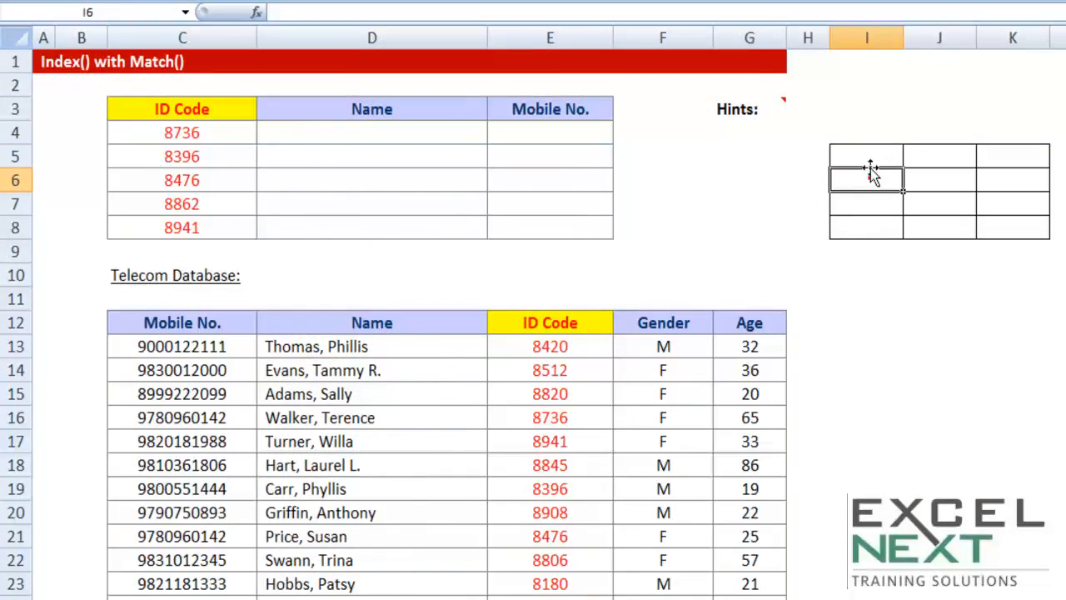
pyautogui.write('w')
pyautogui.click(947, 185)
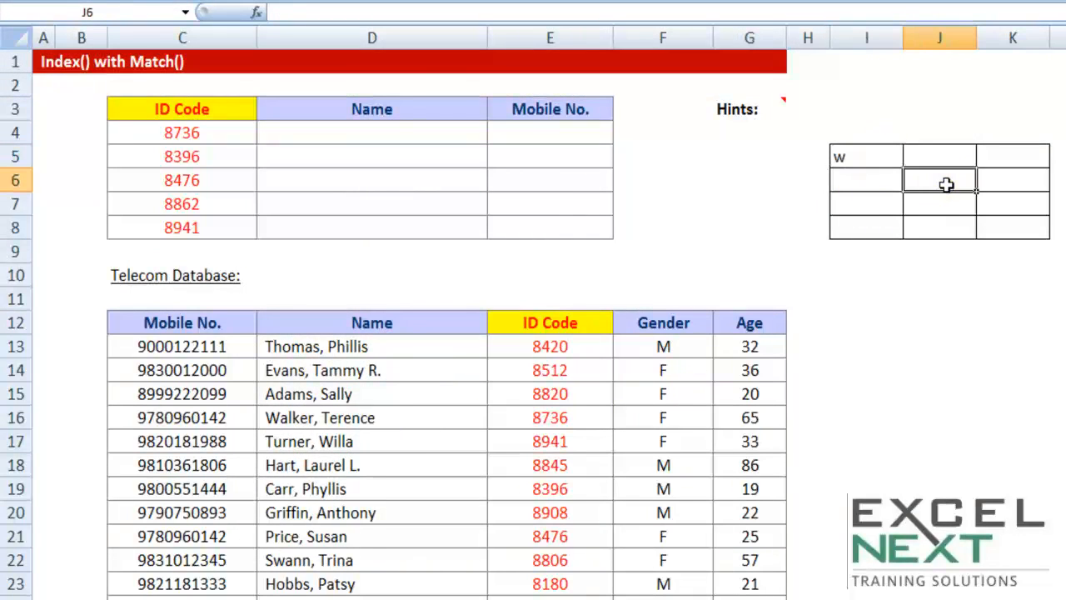
pyautogui.write('f')
pyautogui.click(902, 229)
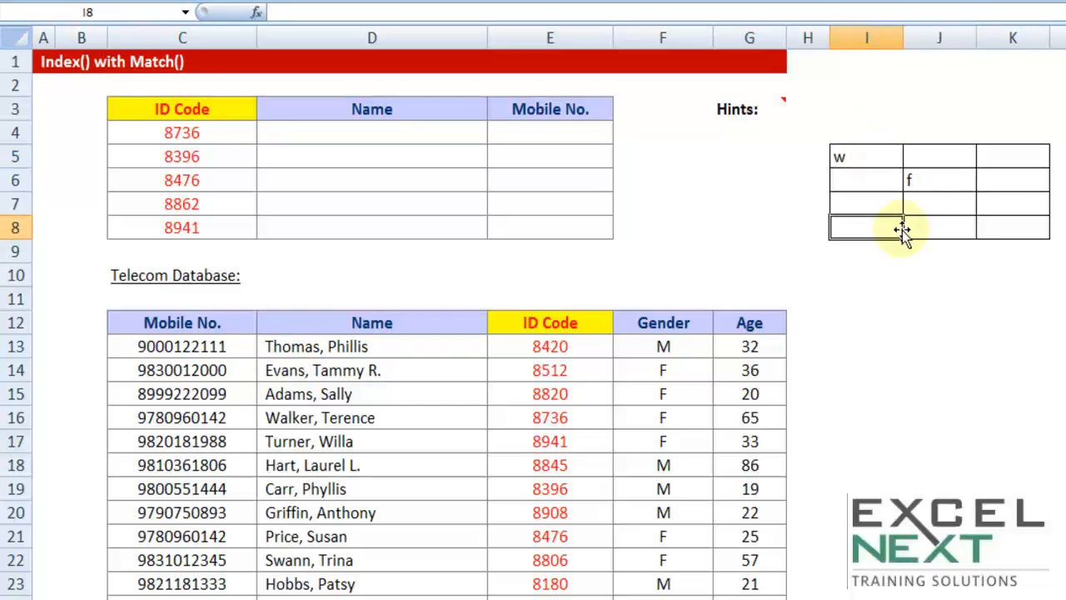
pyautogui.write('4')
pyautogui.click(1000, 206)
pyautogui.write('3')
pyautogui.click(1013, 179)
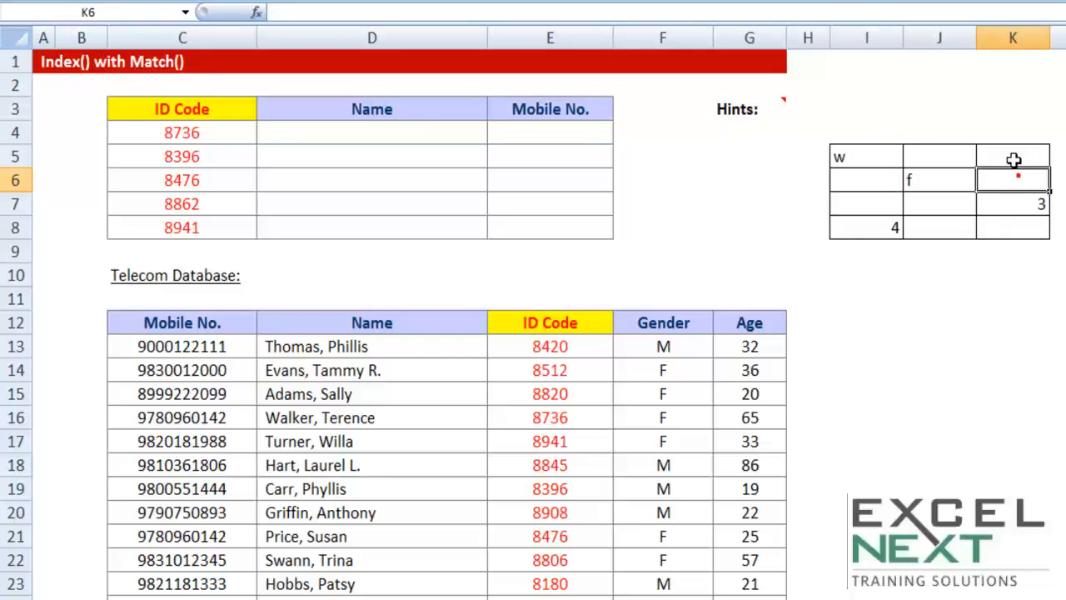
# Enter 11 in K5 and 7 in I7 of the sample grid
pyautogui.click(1016, 156)
pyautogui.write('11')
pyautogui.click(871, 202)
pyautogui.write('7')
pyautogui.click(1062, 298)
# Examine the sample grid I5:K8 as the lookup array and the place of cell K7 within it
pyautogui.moveTo(862, 156); pyautogui.dragTo(1004, 228)
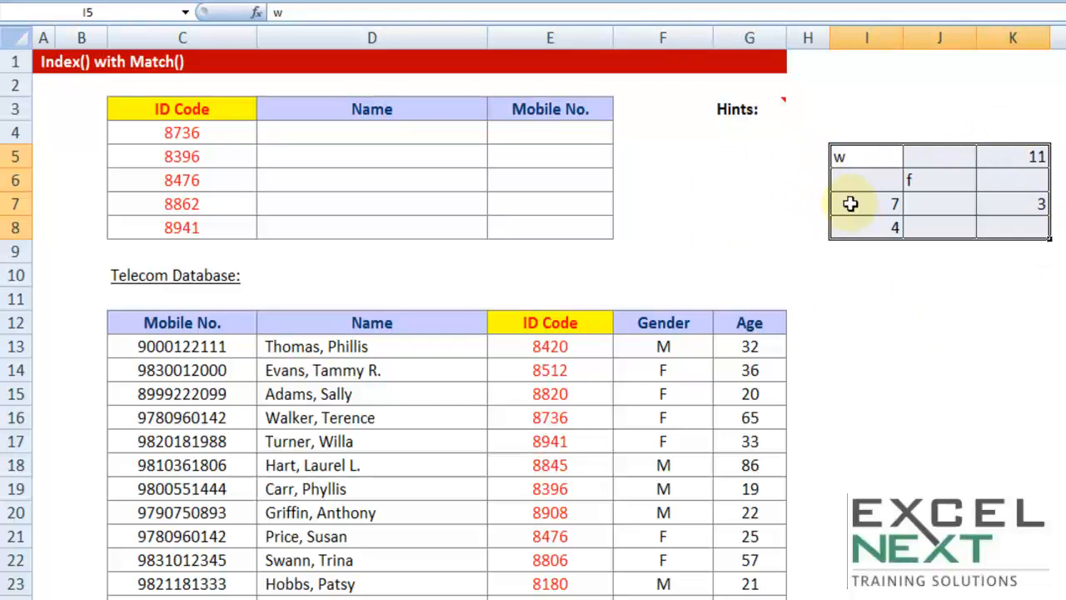
pyautogui.click(1031, 204)
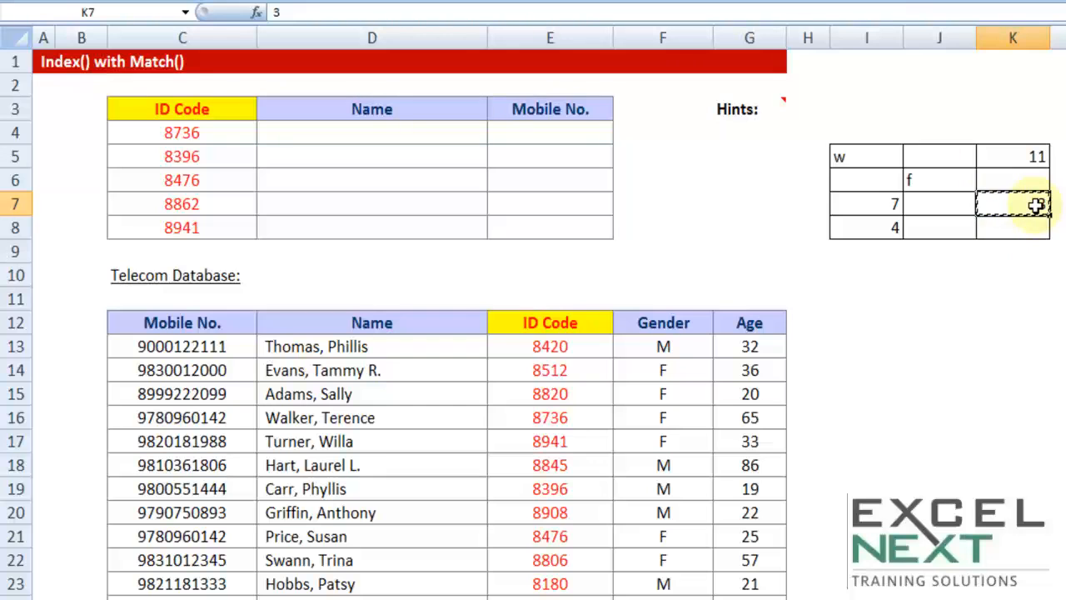
pyautogui.moveTo(861, 160); pyautogui.dragTo(996, 226)
pyautogui.hotkey('ctrl', 'c')
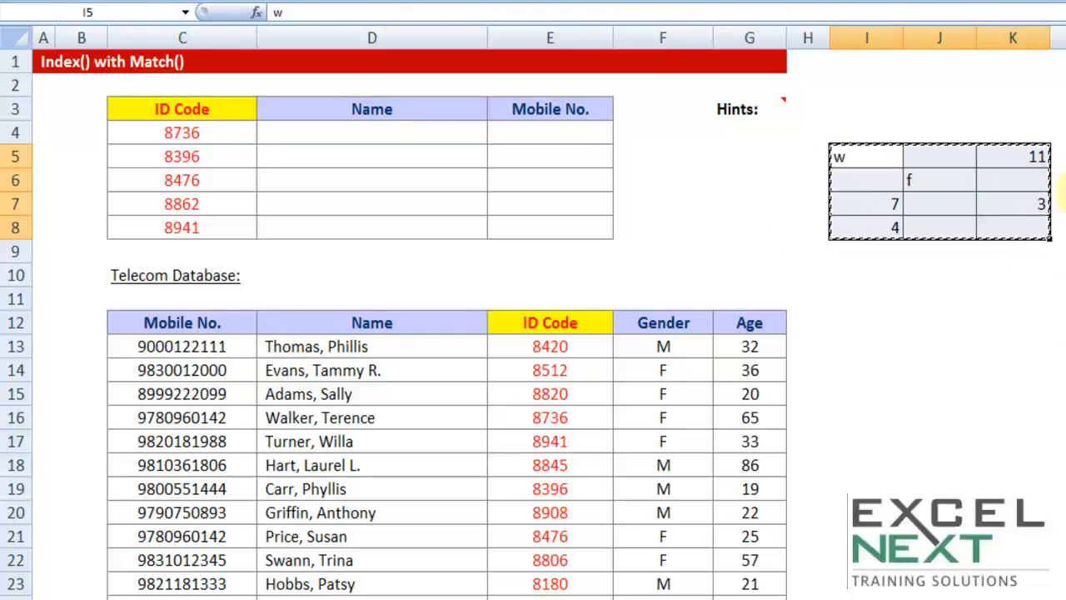
pyautogui.press('Escape')
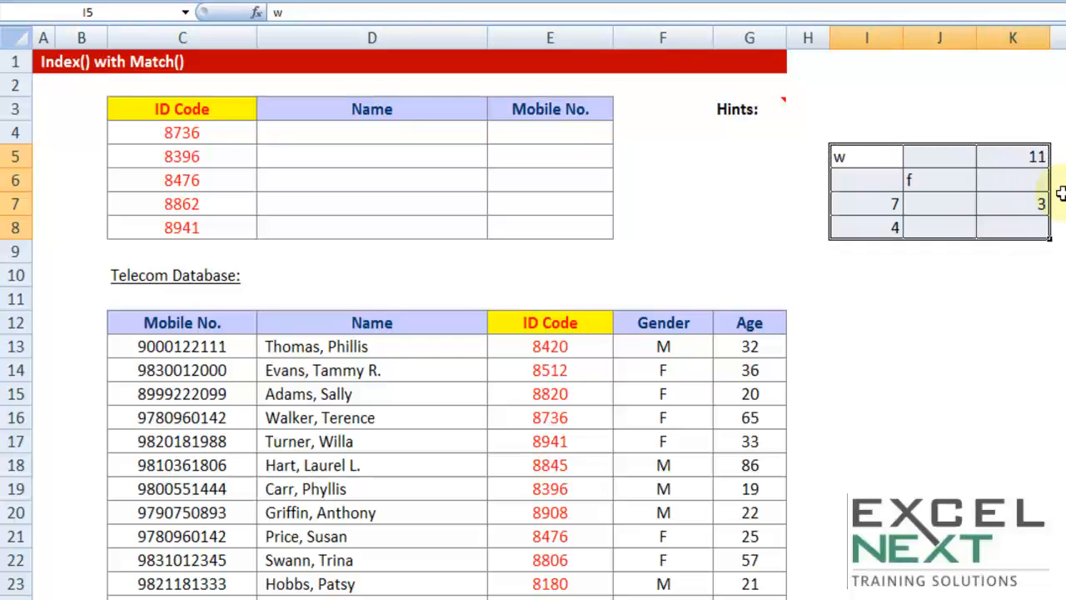
pyautogui.click(432, 133)
pyautogui.click(433, 134)
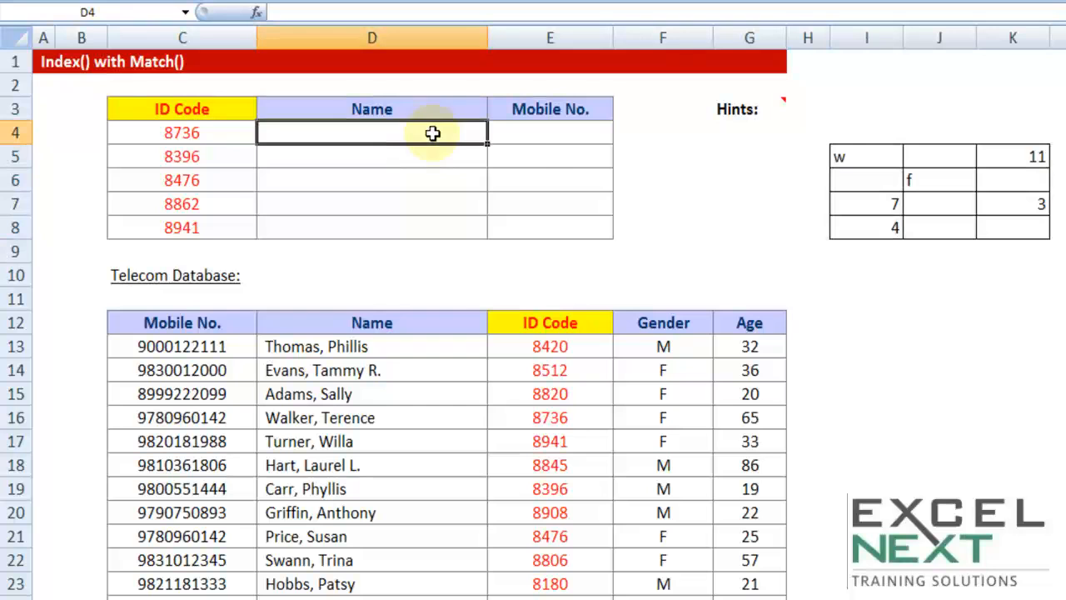
# Enter =INDEX($I$5:$K$8,3,3) in I2 to return the value at the sample grid's third row and third column
pyautogui.click(873, 90)
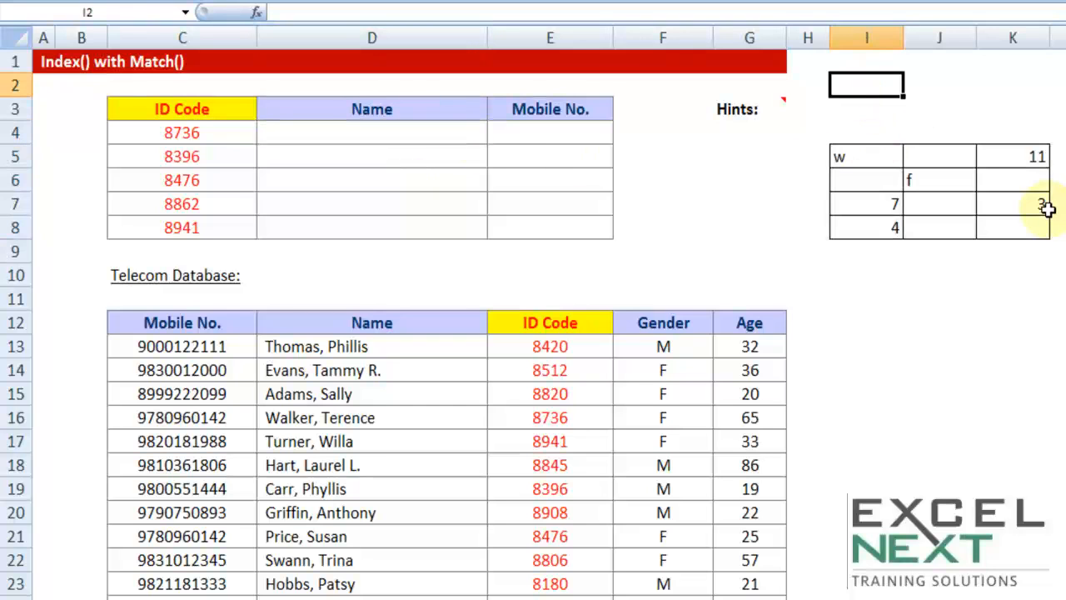
pyautogui.write('=index')
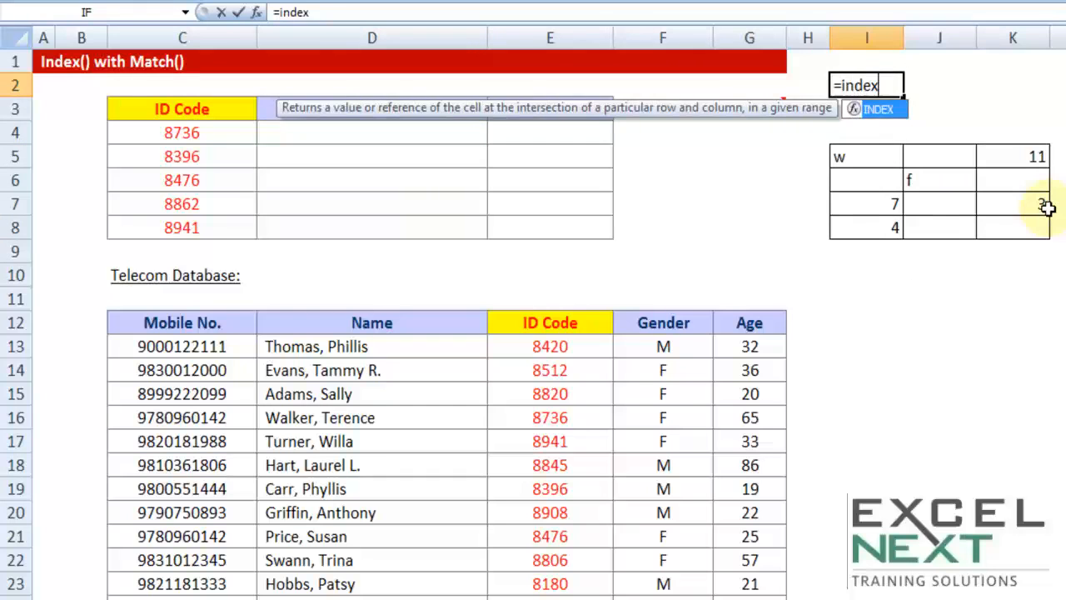
pyautogui.press('Tab')
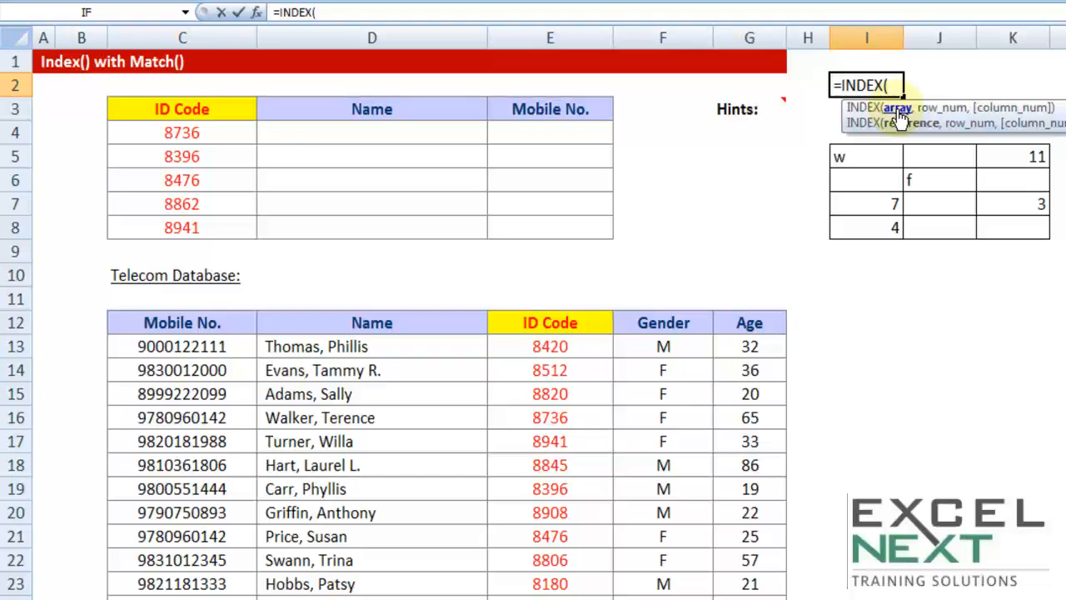
pyautogui.moveTo(879, 158); pyautogui.dragTo(991, 226)
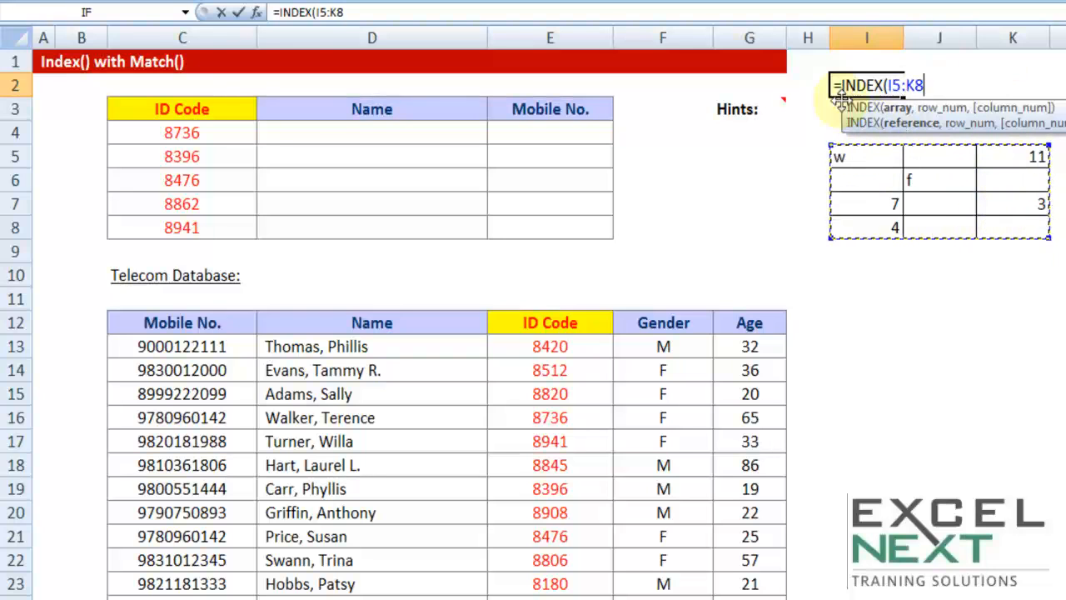
pyautogui.press('F4')
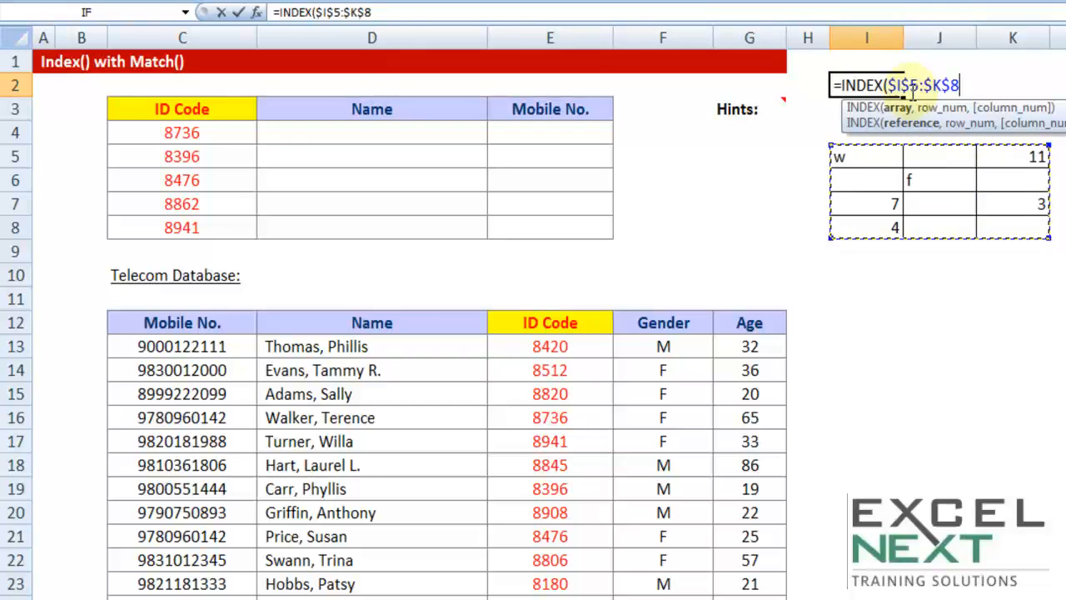
pyautogui.write(',')
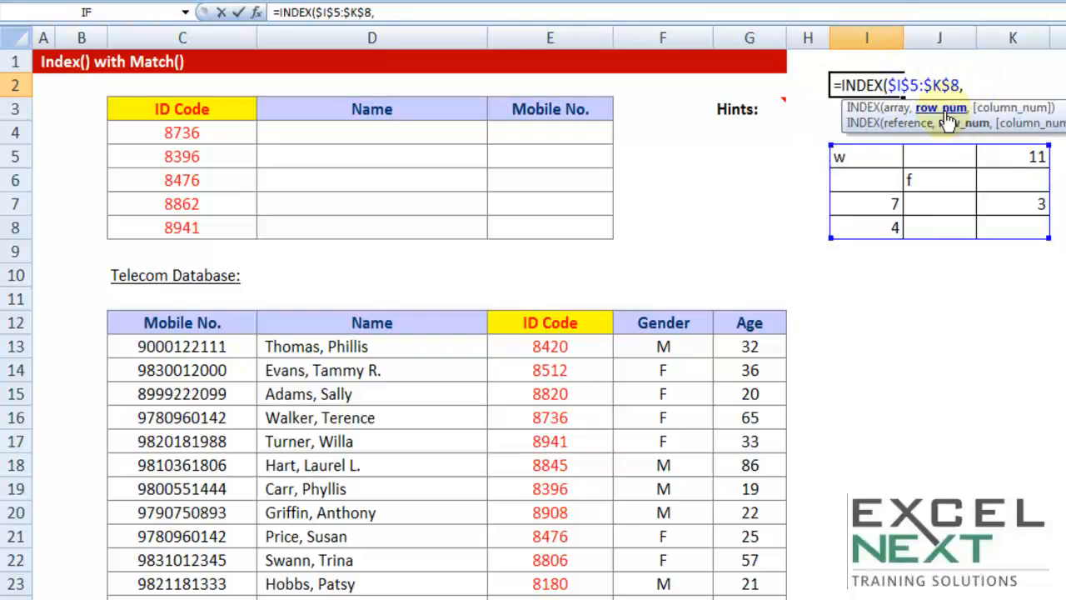
pyautogui.write('3,')
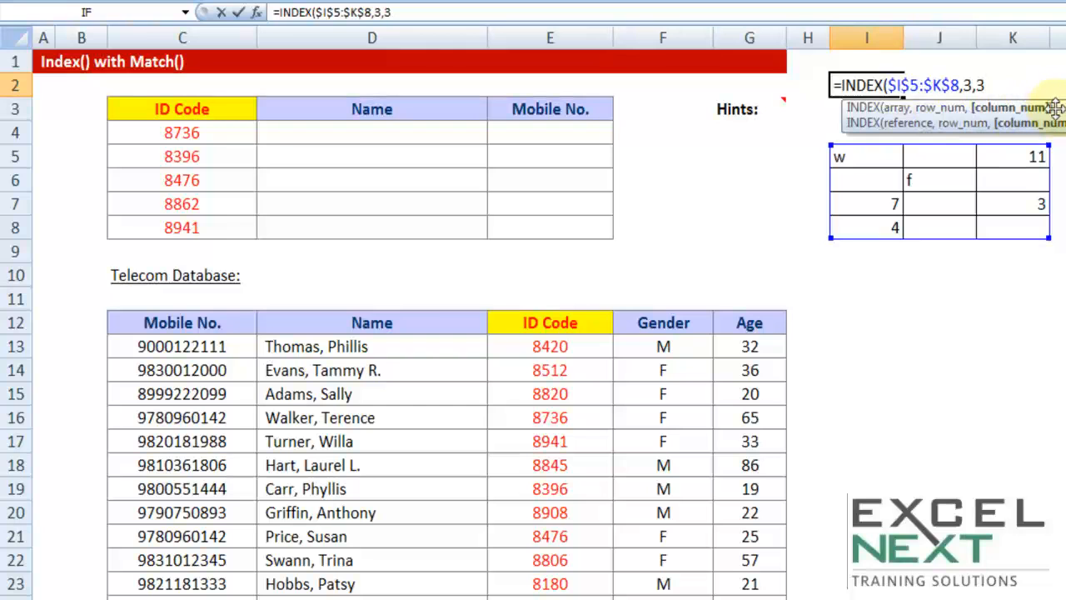
pyautogui.write('3)')
pyautogui.press('Return')
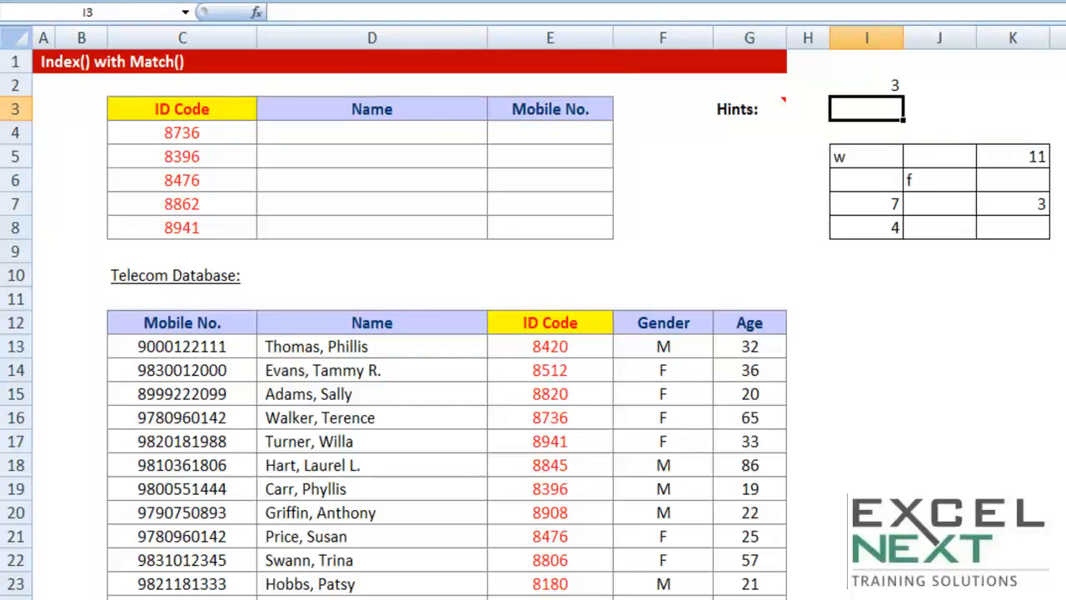
# Set the row number of the INDEX formula in I2 to 1 and review the whole formula
pyautogui.doubleClick(869, 86)
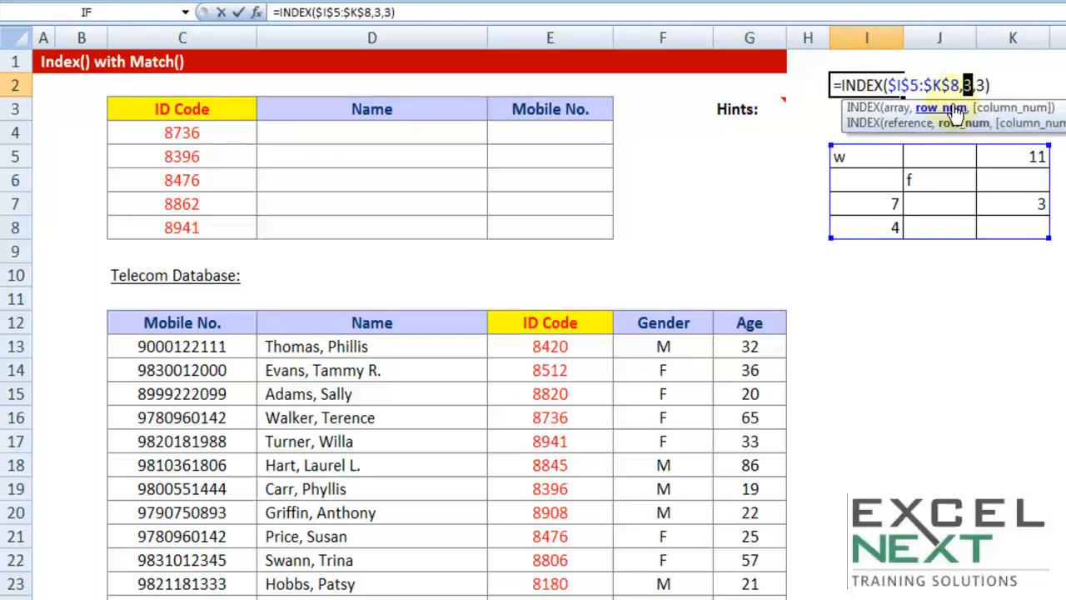
pyautogui.write('1')
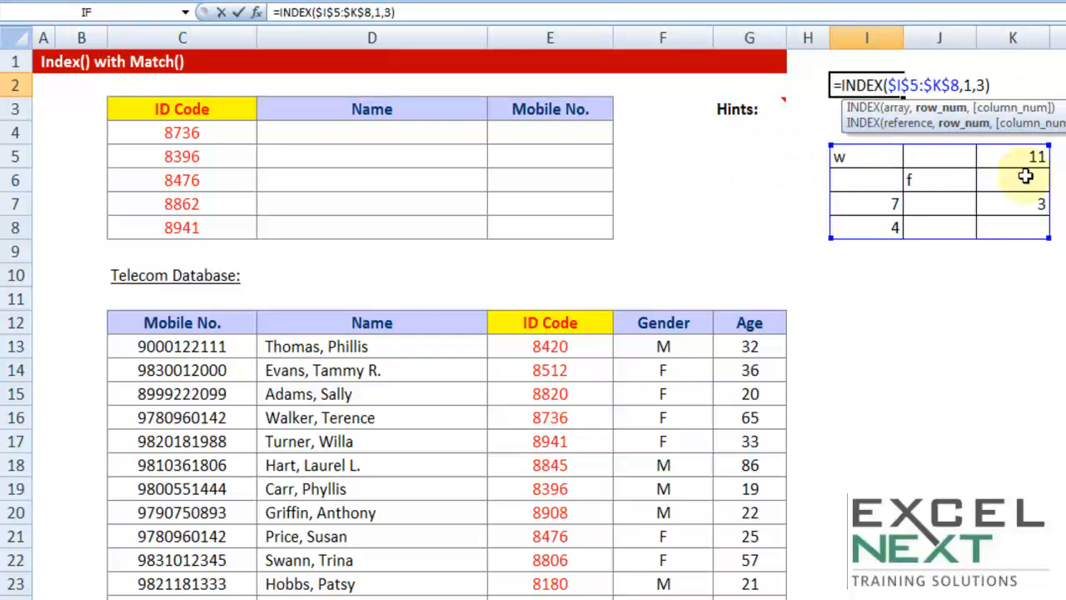
pyautogui.press('Return')
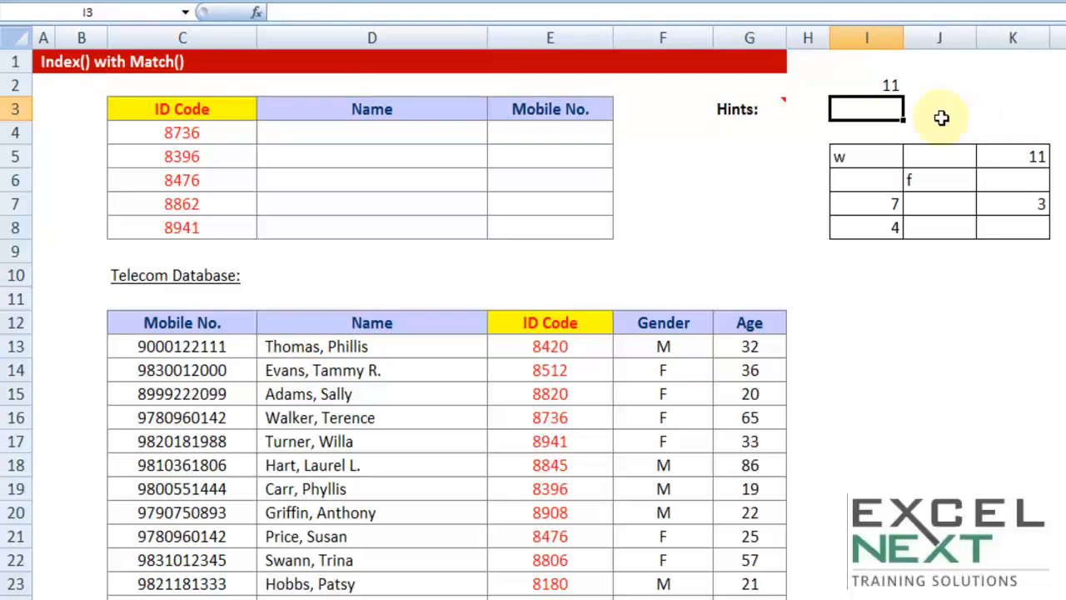
pyautogui.click(844, 84)
pyautogui.doubleClick(843, 85)
pyautogui.moveTo(843, 86); pyautogui.dragTo(1032, 77)
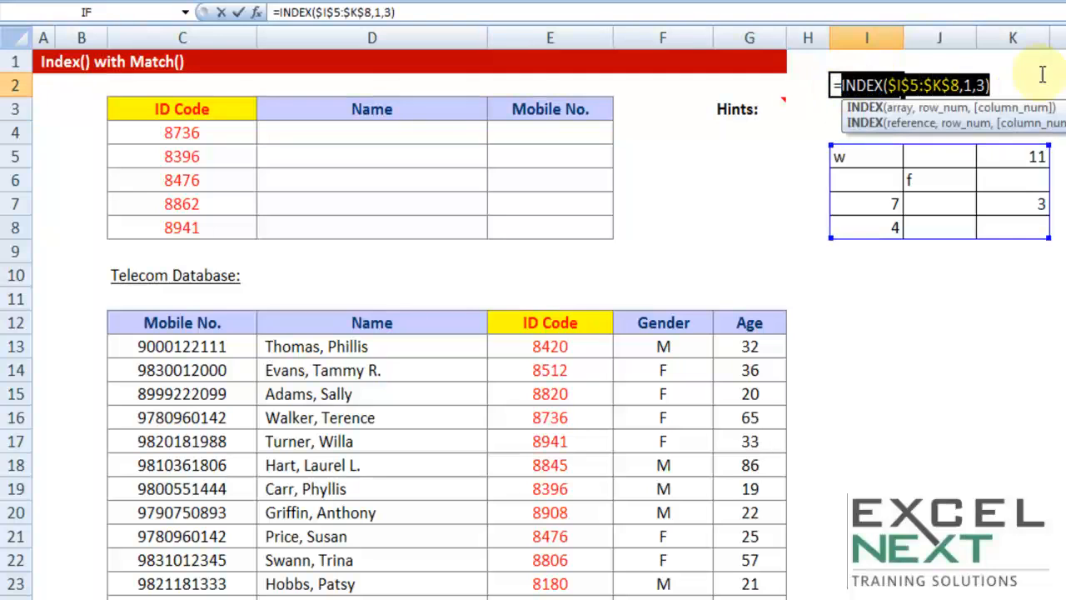
pyautogui.click(893, 86)
# Note Chessboard, Row NO and col NO in I11:I13 as an analogy for INDEX, and clear the three notes
pyautogui.click(867, 295)
pyautogui.write('Che')
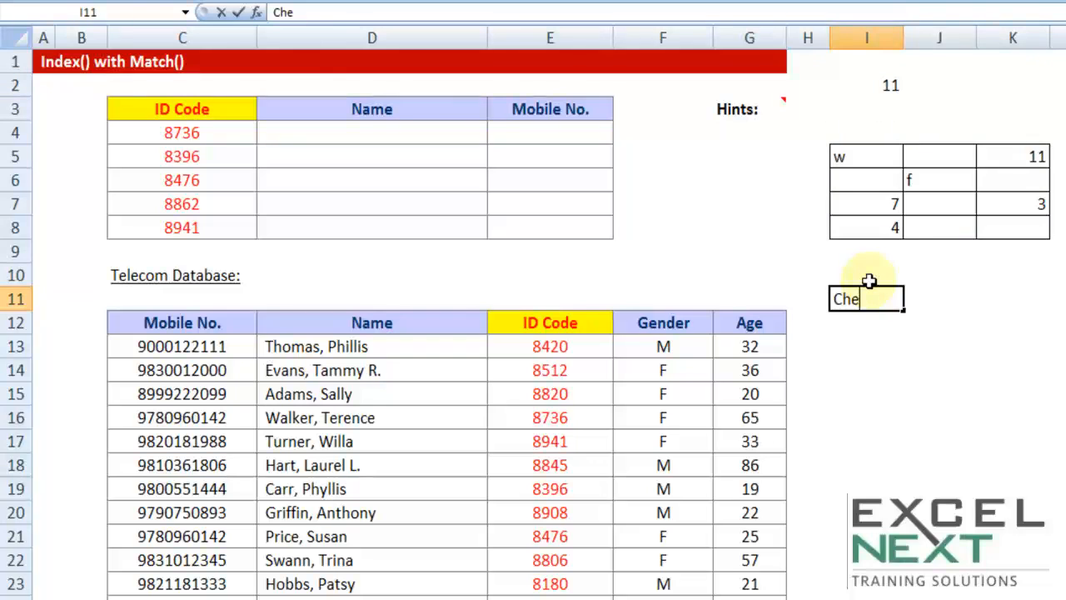
pyautogui.write('ssboard')
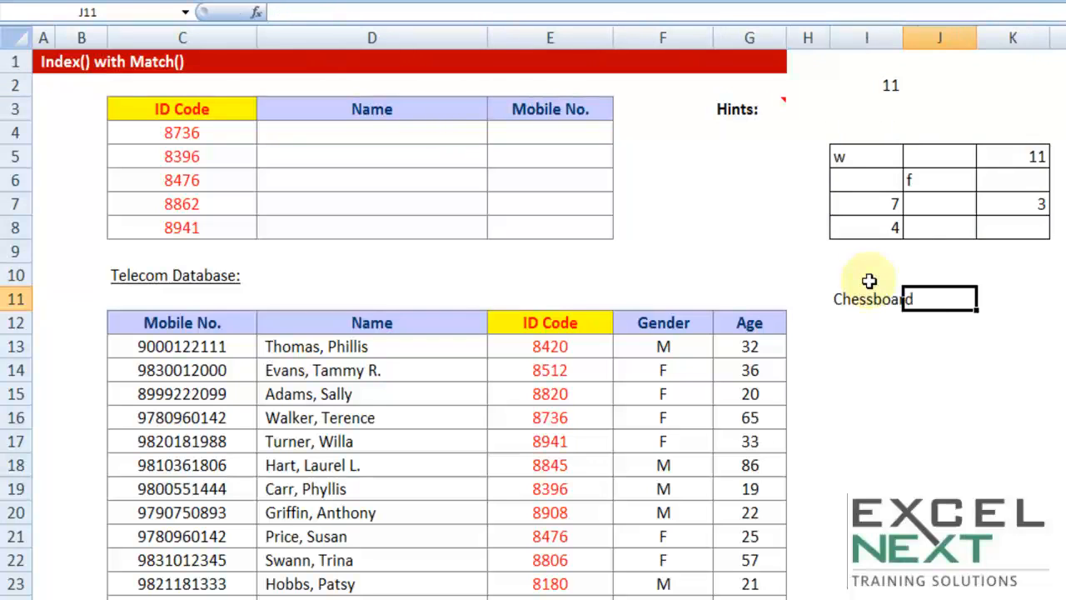
pyautogui.click(869, 330)
pyautogui.write('Row NO')
pyautogui.press('Tab')
pyautogui.click(886, 345)
pyautogui.write('col NO')
pyautogui.press('Tab')
pyautogui.moveTo(877, 297); pyautogui.dragTo(868, 351)
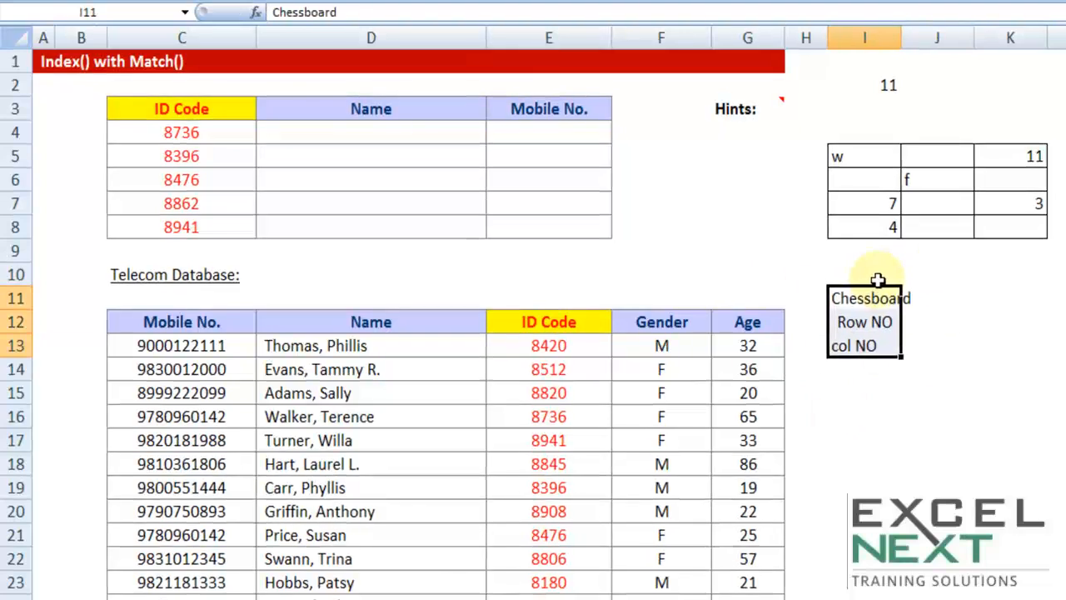
pyautogui.press('Delete')
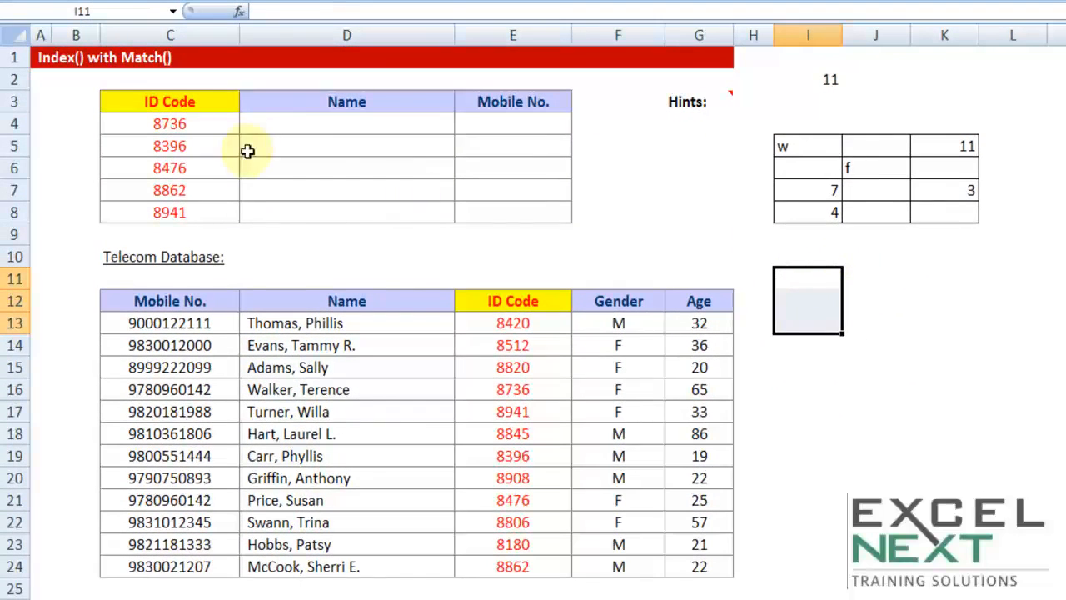
# Enter =INDEX($C$12:$G$24,5,2) in D4 of the Name column and fill it down through D8
pyautogui.click(287, 121)
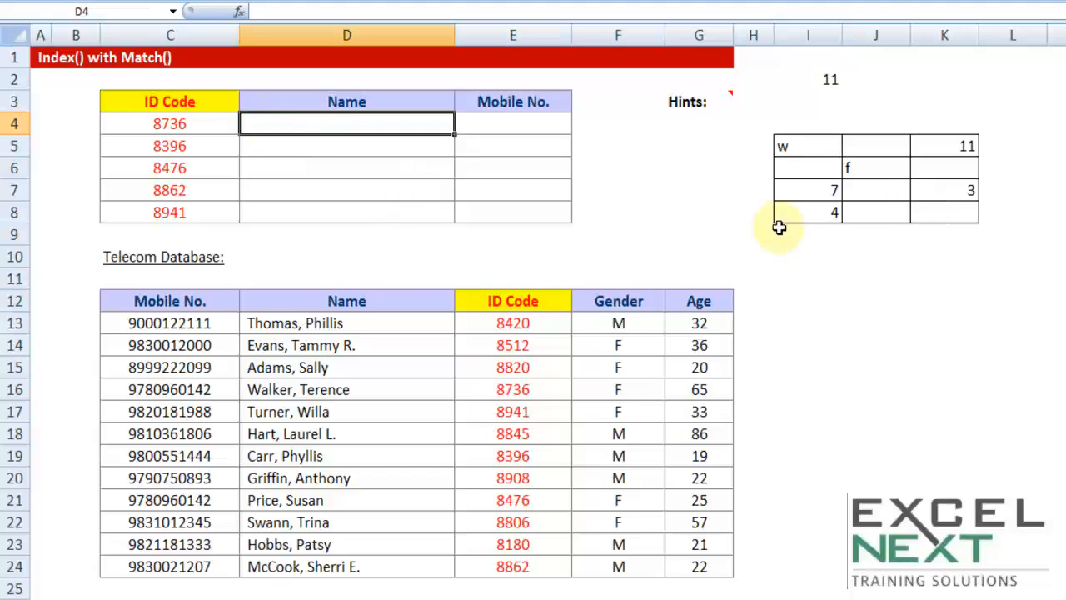
pyautogui.write('=index')
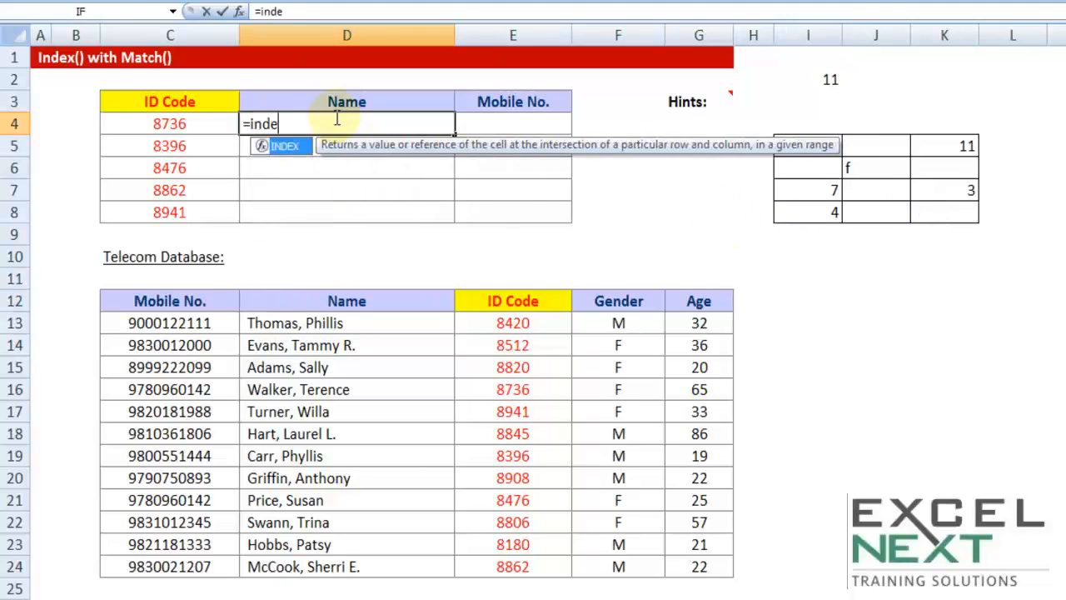
pyautogui.press('Tab')
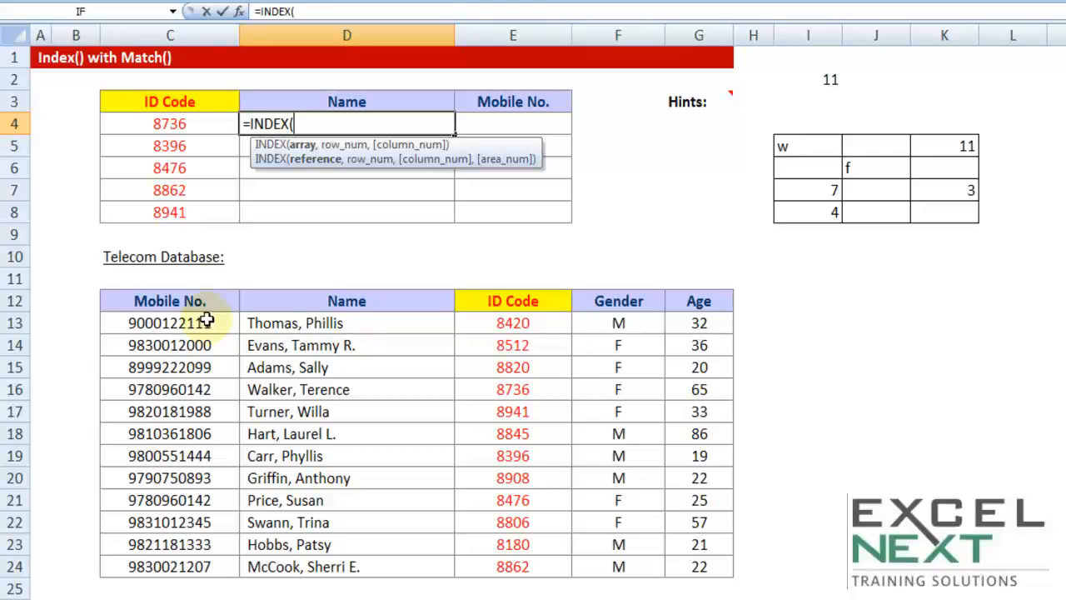
pyautogui.moveTo(176, 286); pyautogui.dragTo(678, 564)
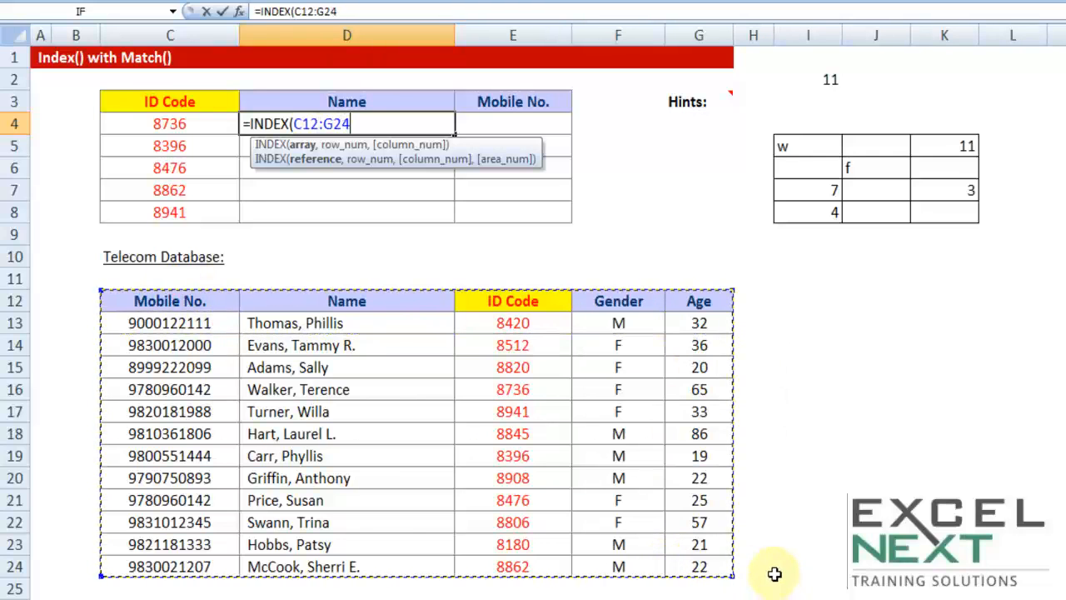
pyautogui.press('F4')
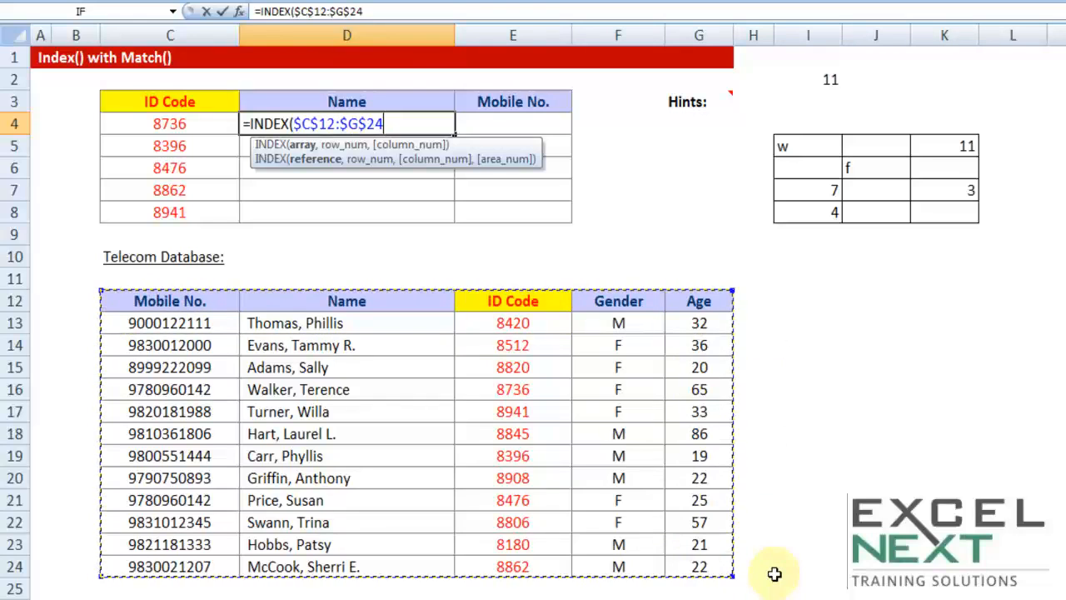
pyautogui.write(',5')
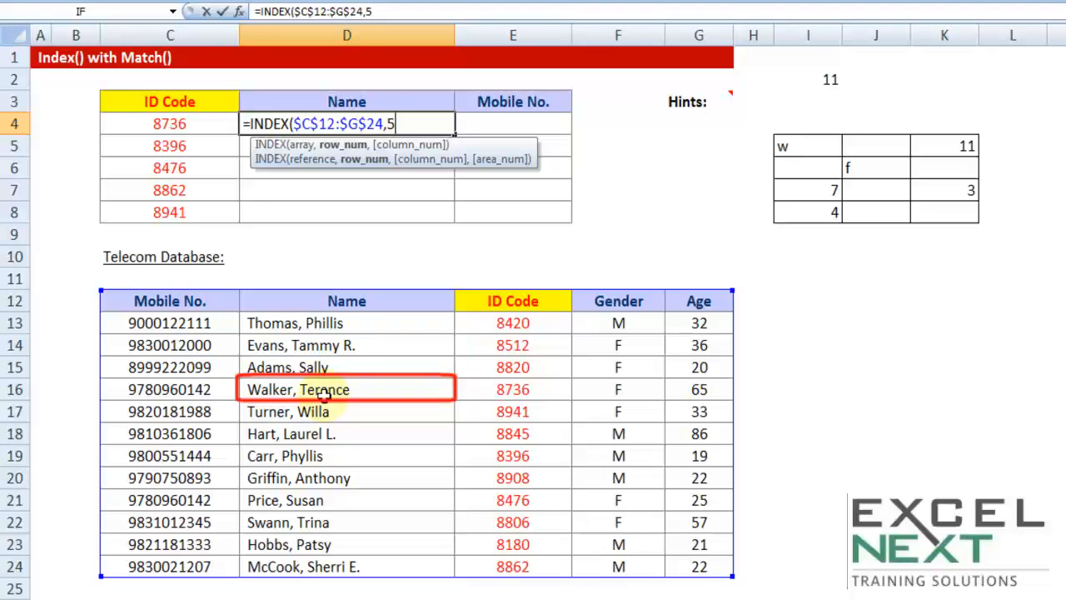
pyautogui.write(',2')
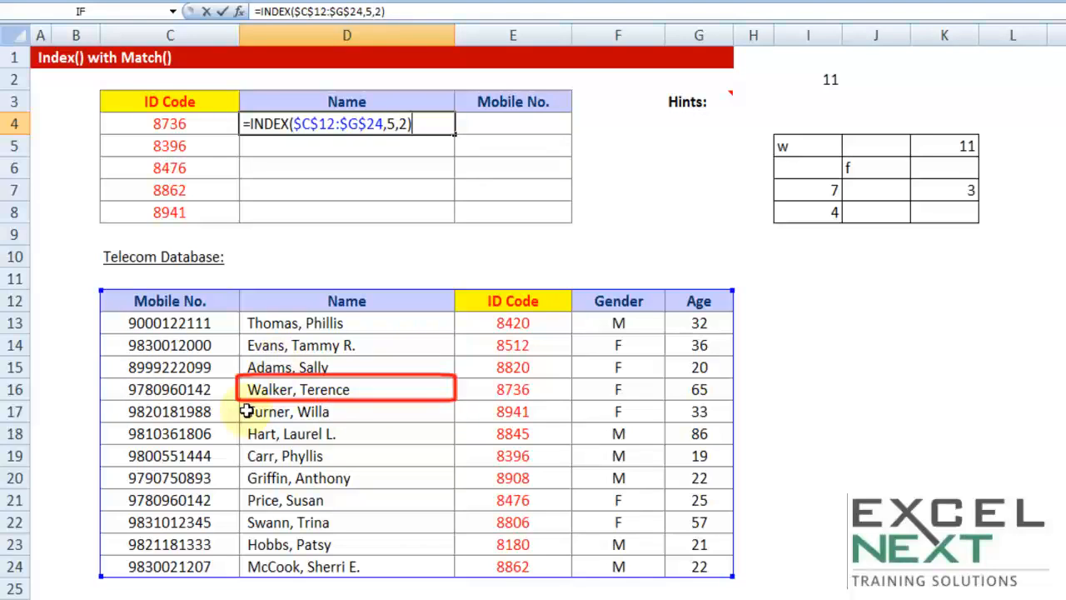
pyautogui.press('Return')
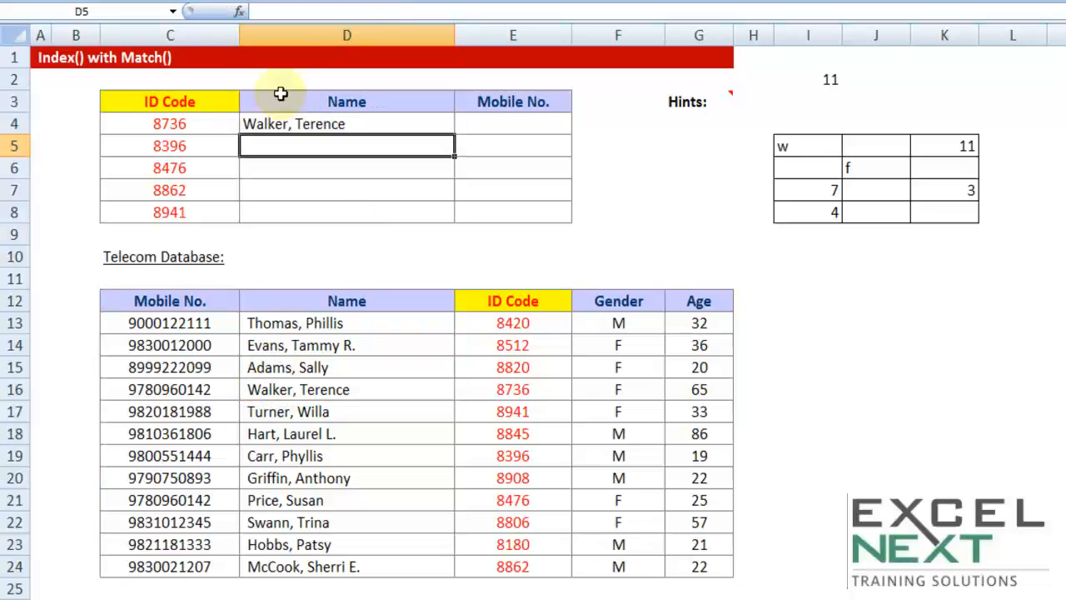
pyautogui.click(341, 121)
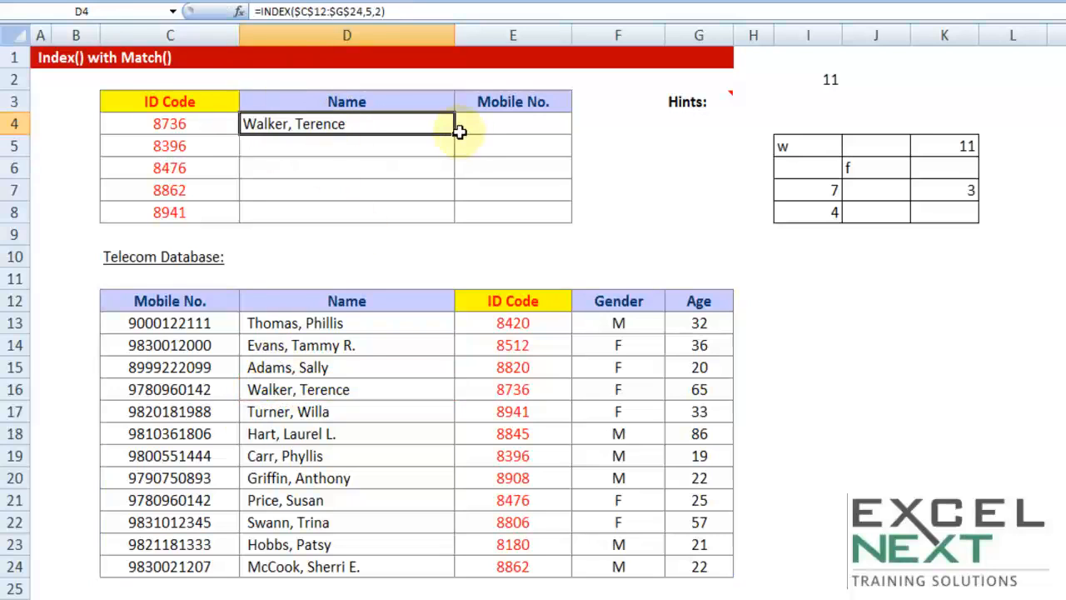
pyautogui.moveTo(457, 131); pyautogui.dragTo(459, 227)
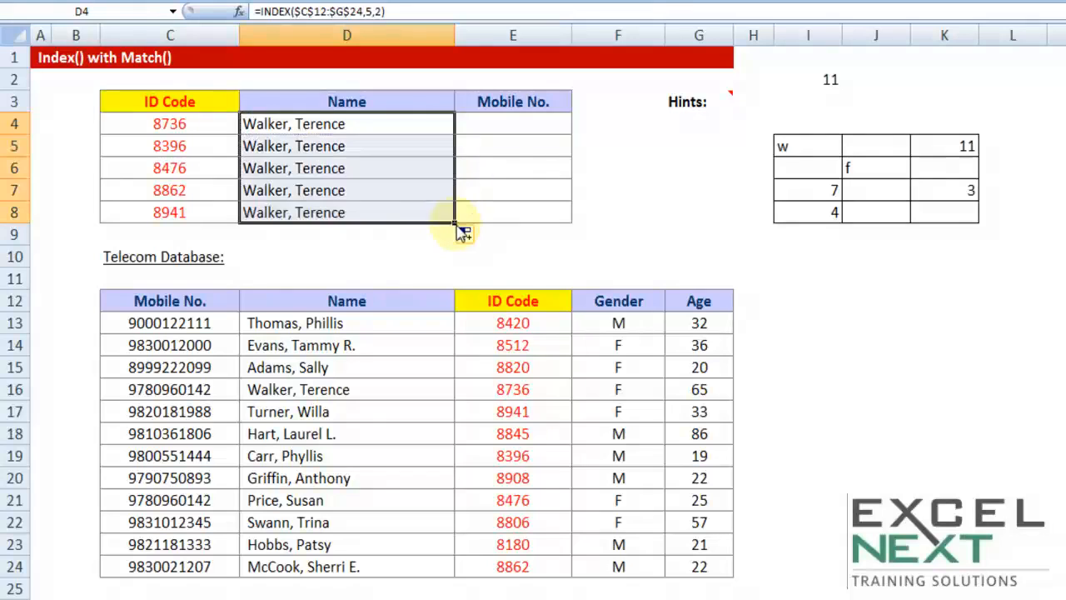
# Review the fixed row and column arguments of the D4 formula and clear the Name cells D4:D8
pyautogui.doubleClick(330, 123)
pyautogui.moveTo(385, 123); pyautogui.dragTo(409, 125)
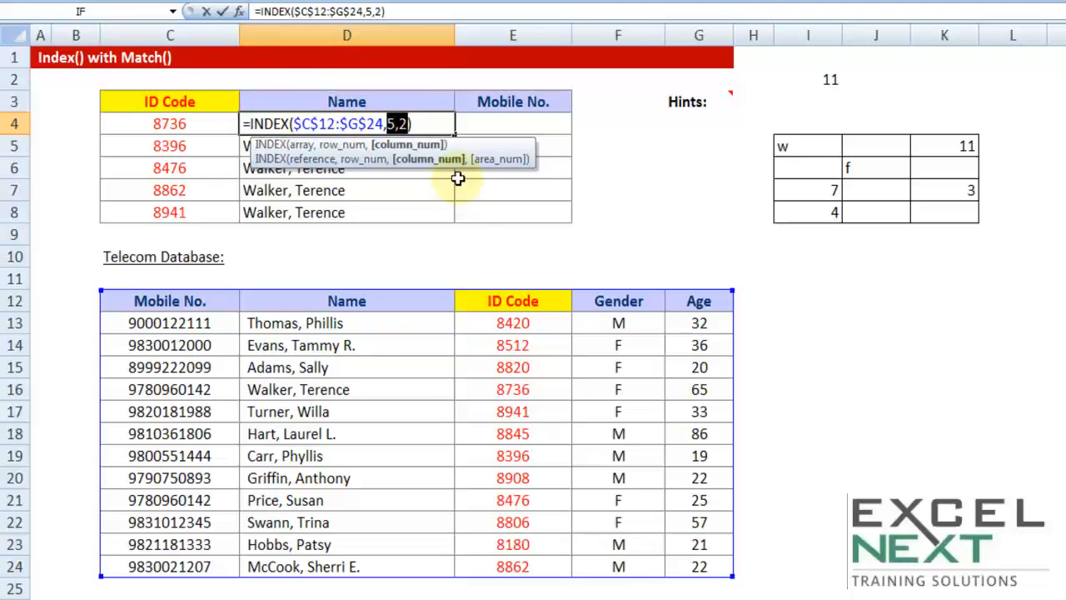
pyautogui.hotkey('ctrl', 'Return')
pyautogui.moveTo(334, 124); pyautogui.dragTo(358, 212)
pyautogui.press('Delete')
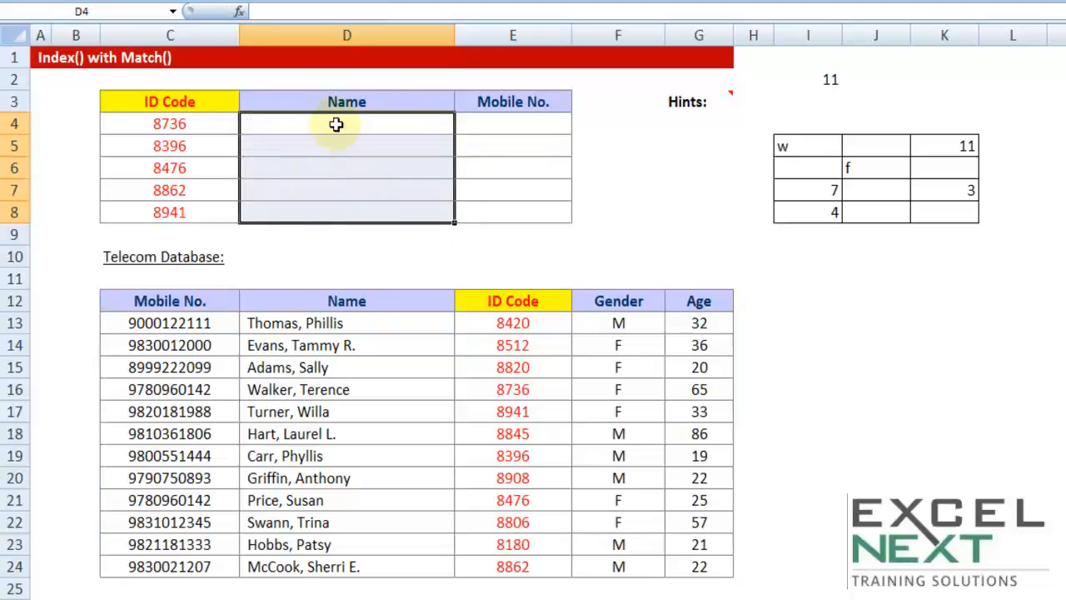
# Start an INDEX formula in D4 with the absolute database range $C$12:$G$24 as its array
pyautogui.click(337, 124)
pyautogui.write('=ind')
pyautogui.press('Tab')
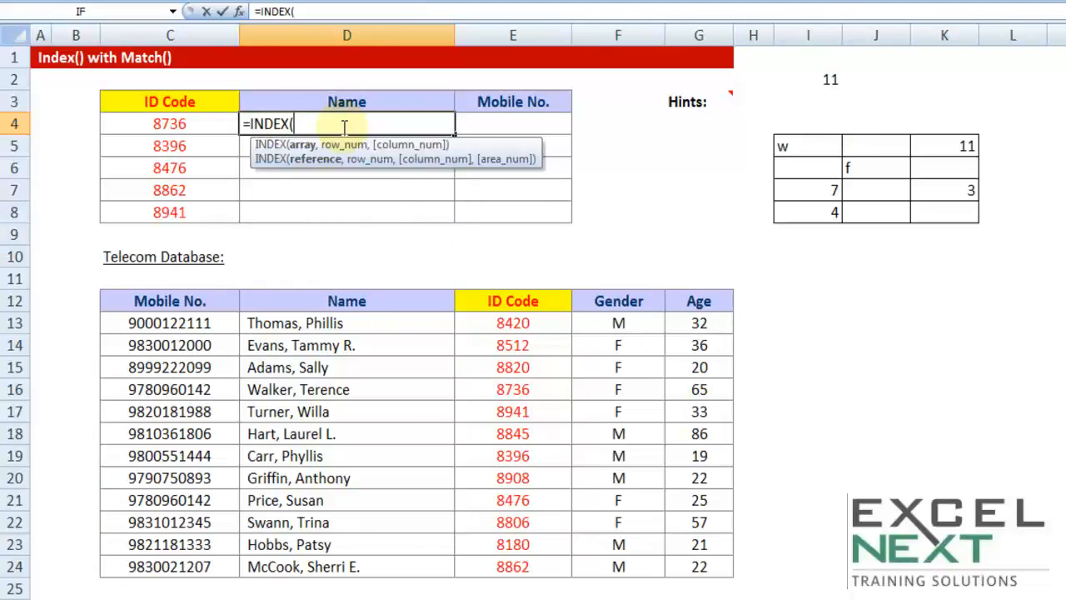
pyautogui.moveTo(209, 303); pyautogui.dragTo(719, 569)
pyautogui.press('F4')
pyautogui.write(',')
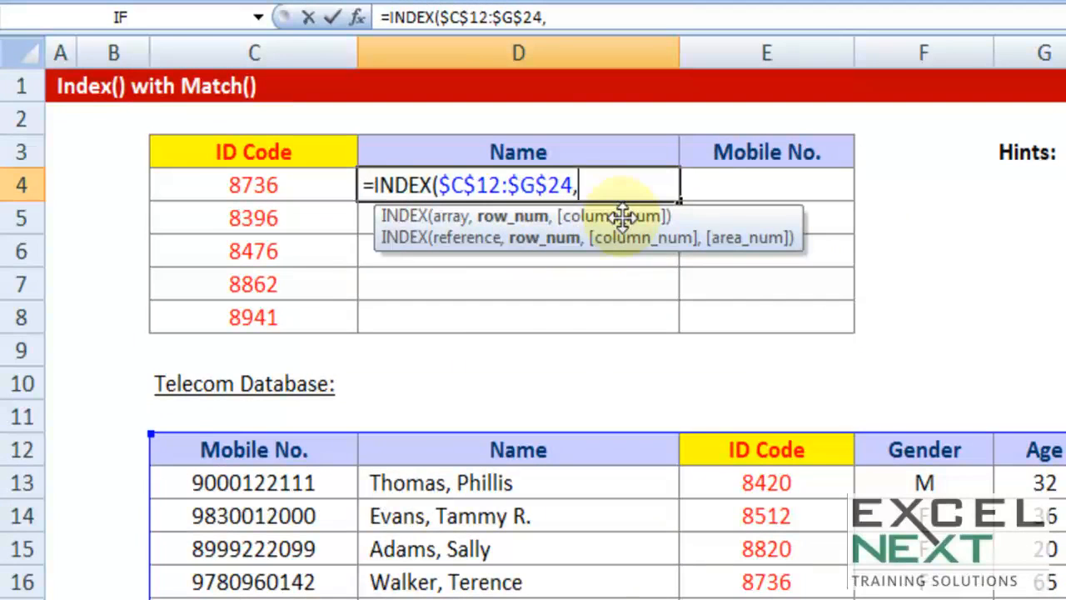
# Nest two empty match() functions in the D4 formula as INDEX's row and column arguments, and review their places
pyautogui.write('match(')
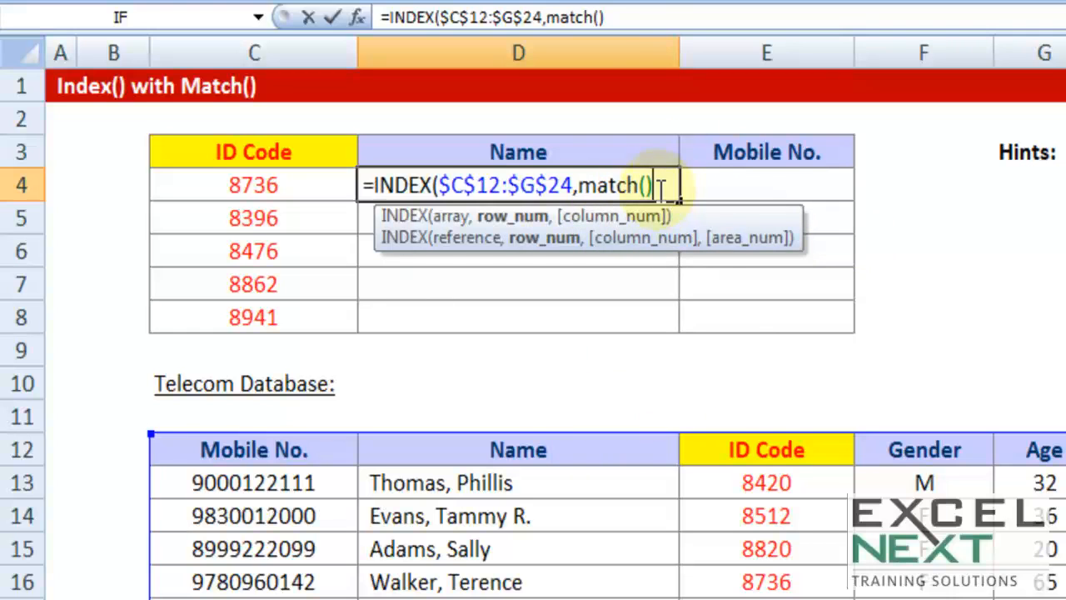
pyautogui.write(',')
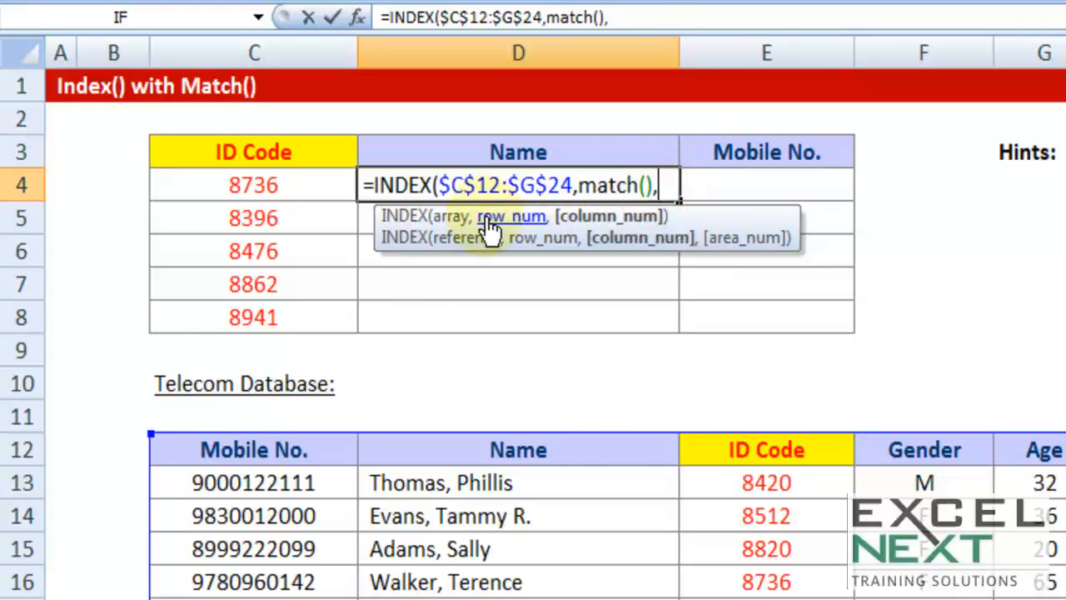
pyautogui.write('match()')
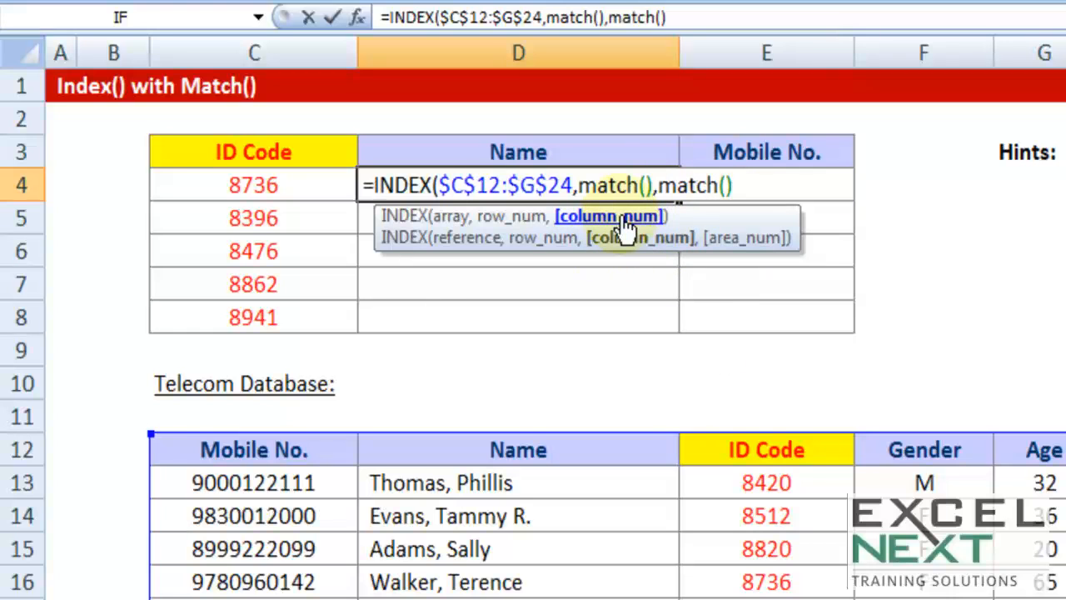
pyautogui.click(581, 185)
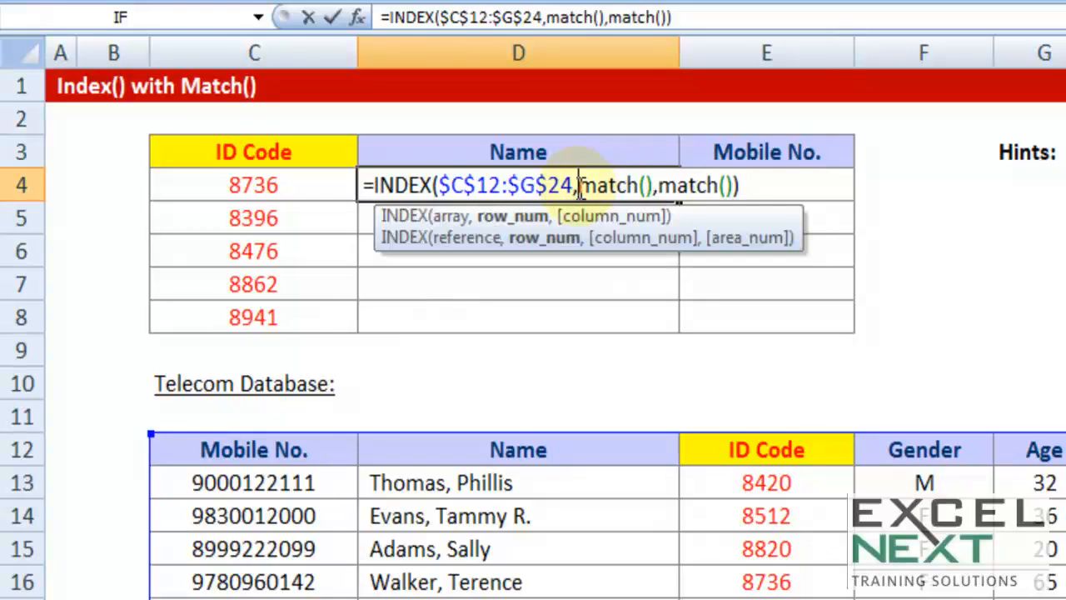
pyautogui.moveTo(436, 185); pyautogui.dragTo(736, 185)
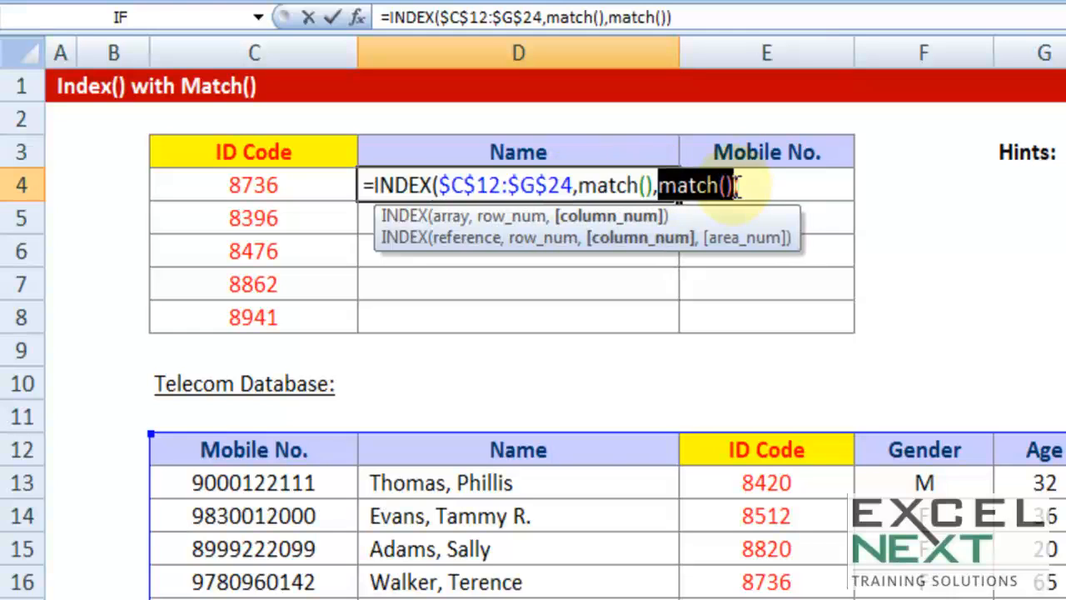
pyautogui.click(647, 185)
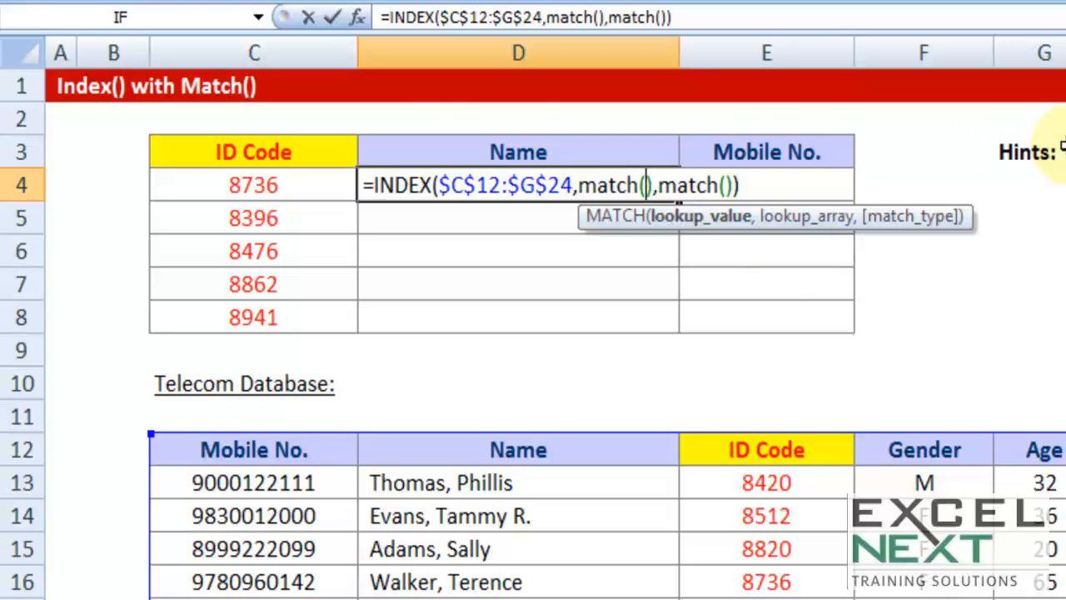
pyautogui.scroll(-1, 1062, 148)
pyautogui.moveTo(751, 577); pyautogui.dragTo(788, 579)
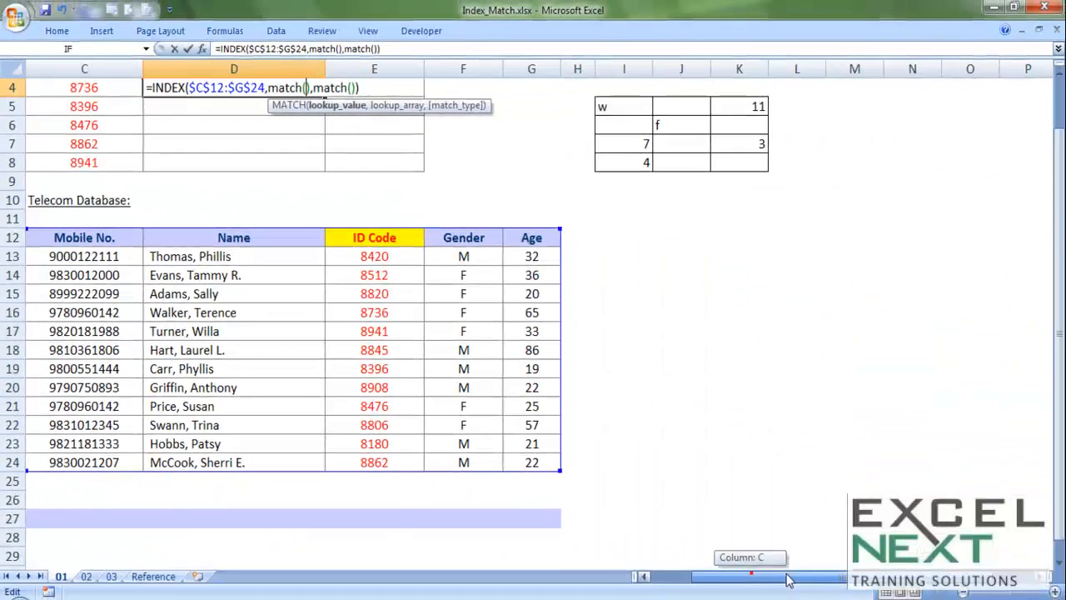
pyautogui.scroll(1, 587, 283)
pyautogui.moveTo(543, 124)
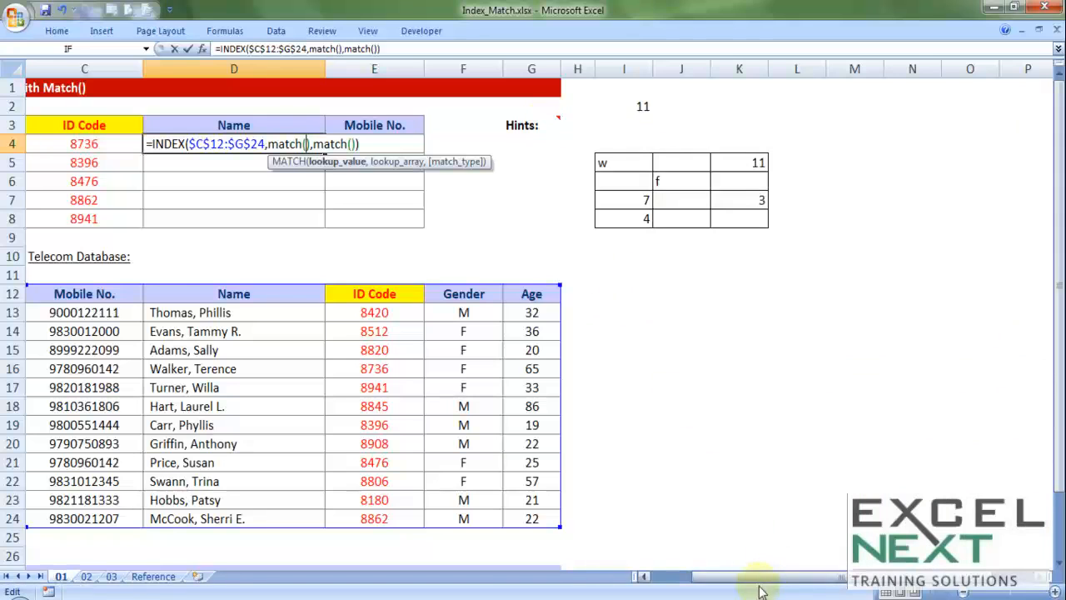
pyautogui.moveTo(738, 574); pyautogui.dragTo(783, 579)
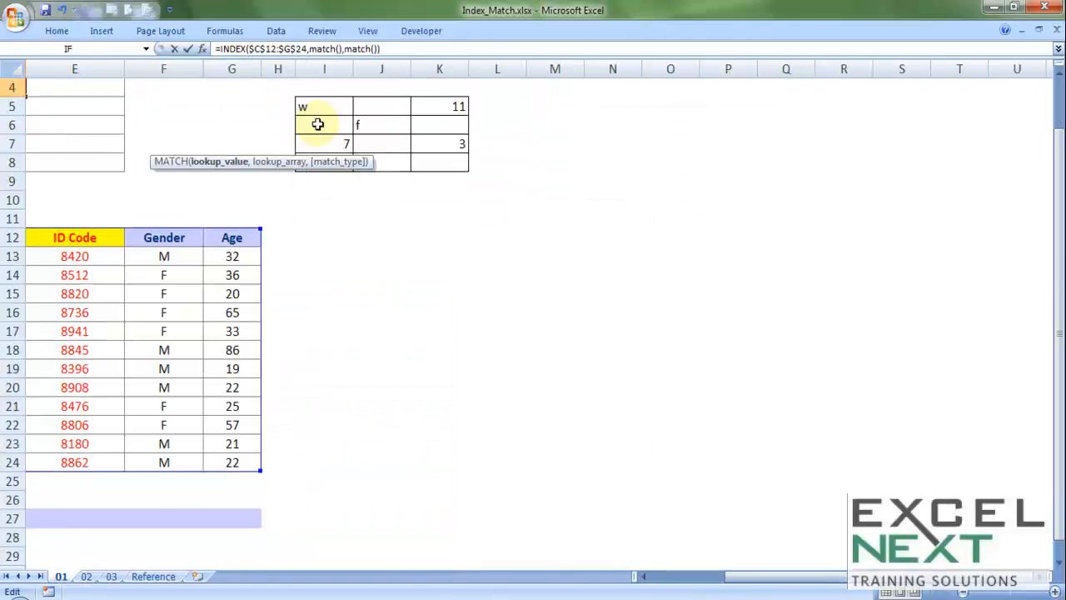
pyautogui.moveTo(245, 125)
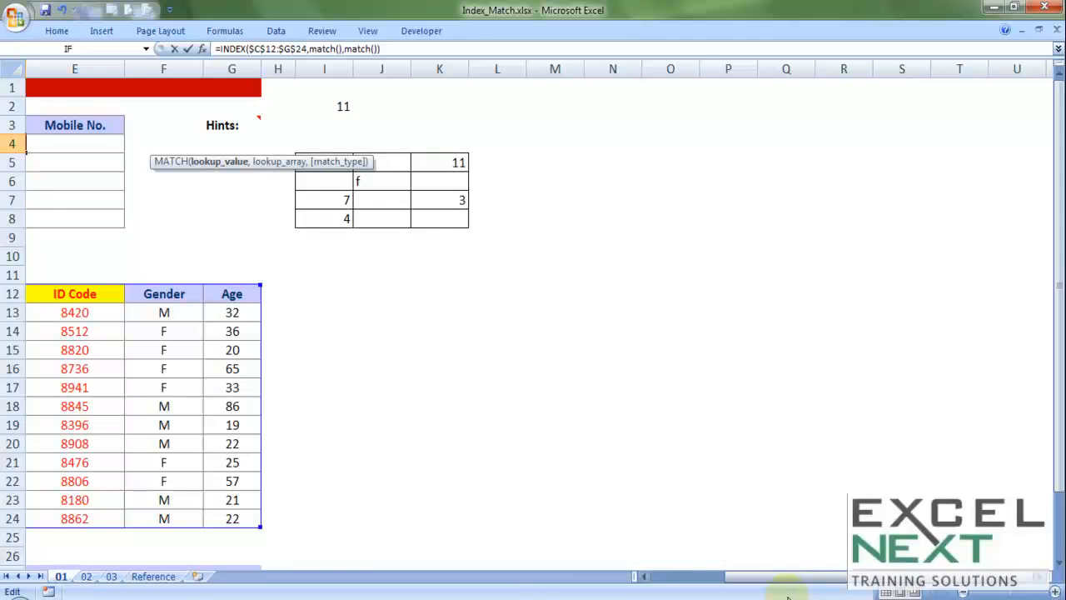
pyautogui.moveTo(780, 582); pyautogui.dragTo(754, 581)
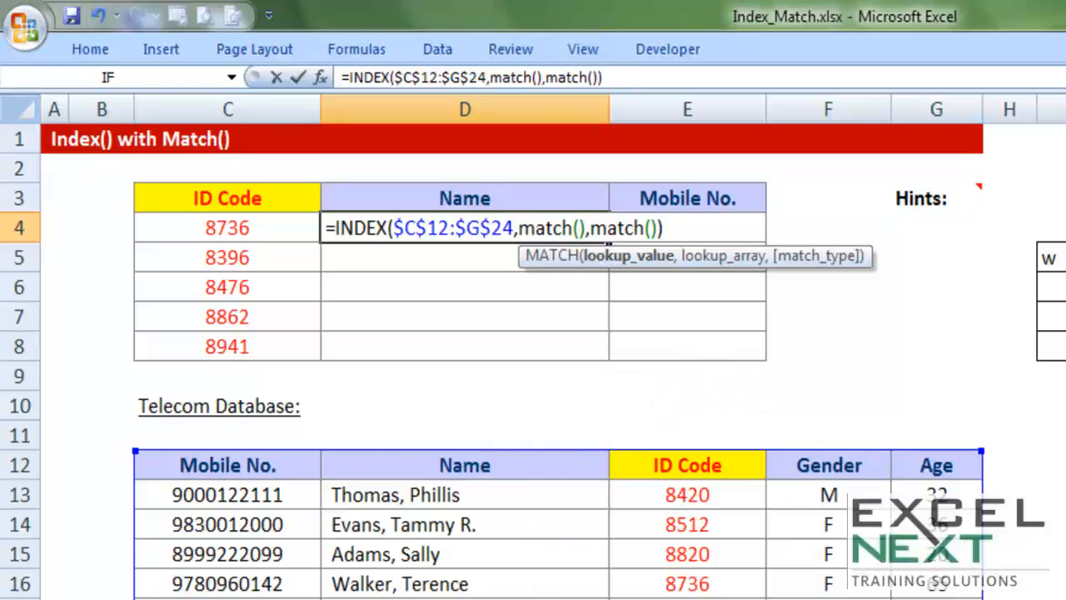
# Use the ID code cell C4 as the lookup value of the first MATCH in the D4 formula
pyautogui.click(579, 228)
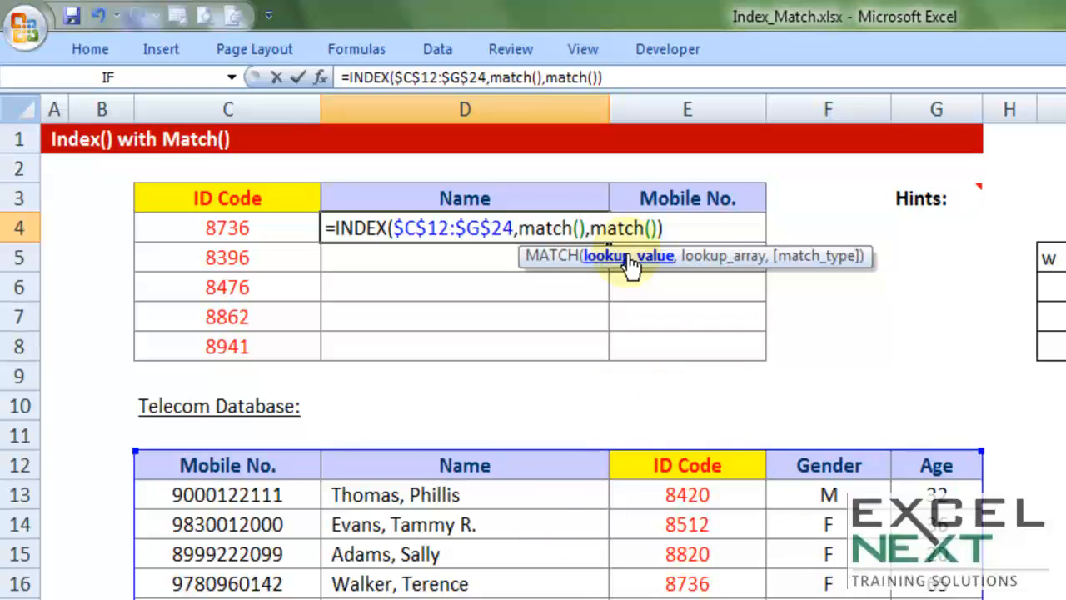
pyautogui.click(651, 518)
pyautogui.click(668, 599)
pyautogui.click(230, 223)
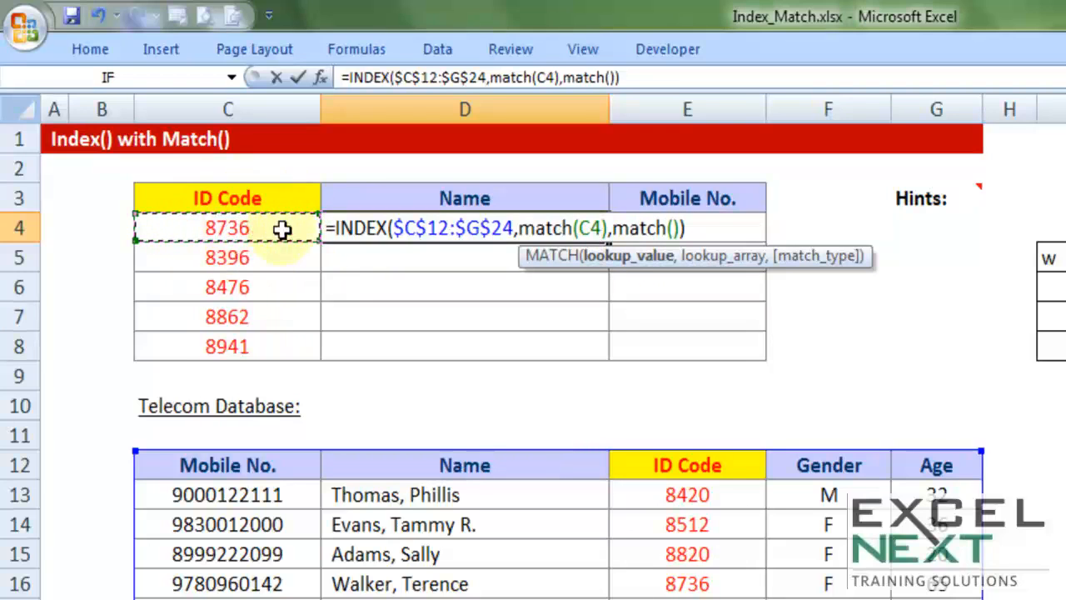
pyautogui.write(',')
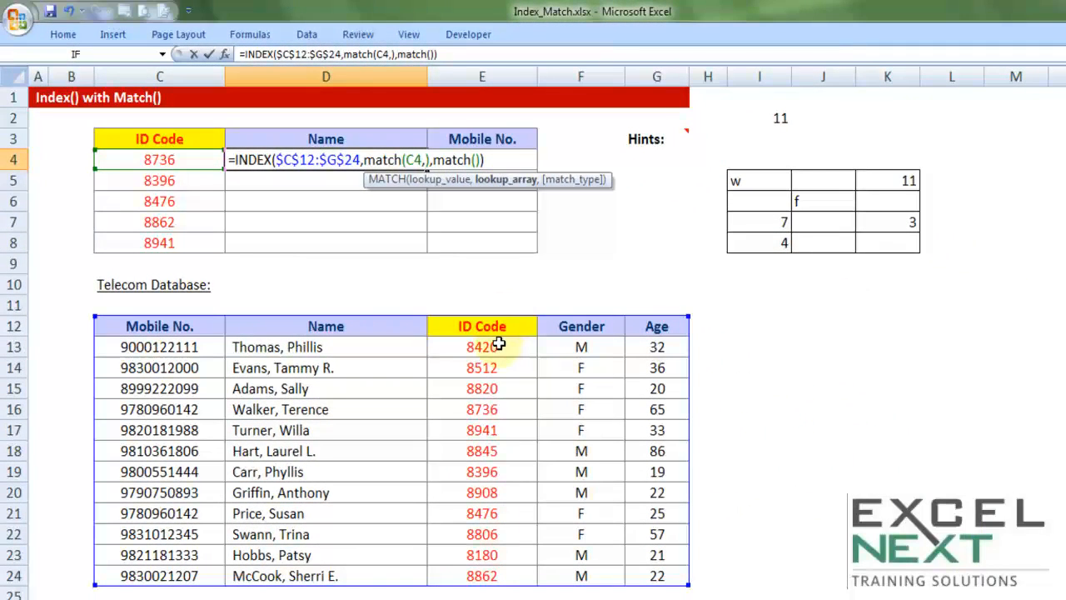
# Set the first MATCH's lookup array to the absolute ID Code column $E$12:$E$24 with exact match 0, and review that row argument
pyautogui.moveTo(483, 325); pyautogui.dragTo(482, 575)
pyautogui.moveTo(492, 346); pyautogui.dragTo(489, 574)
pyautogui.moveTo(476, 324); pyautogui.dragTo(480, 570)
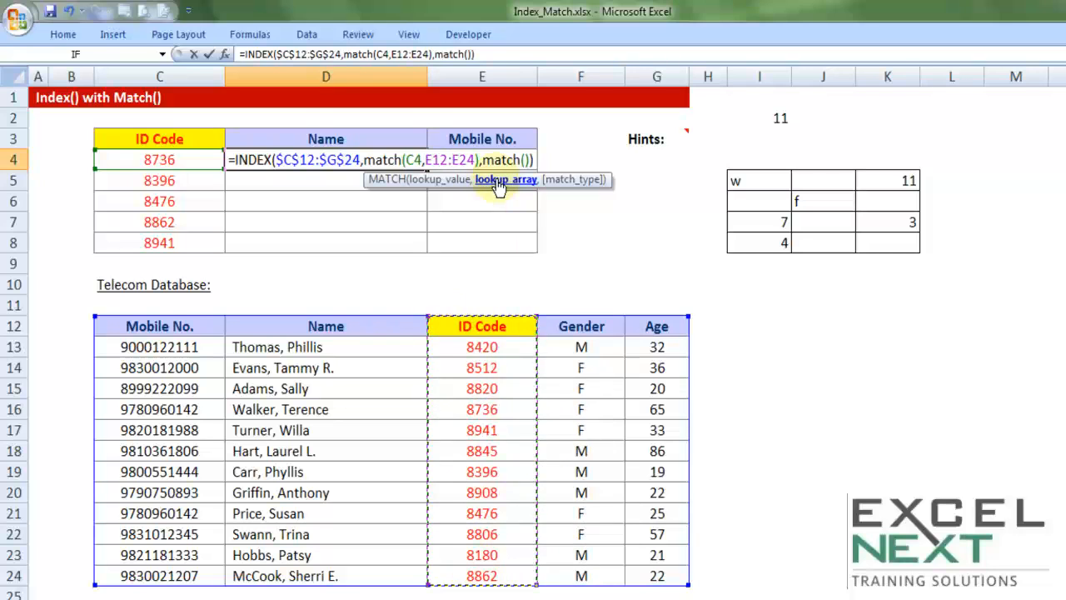
pyautogui.press('F4')
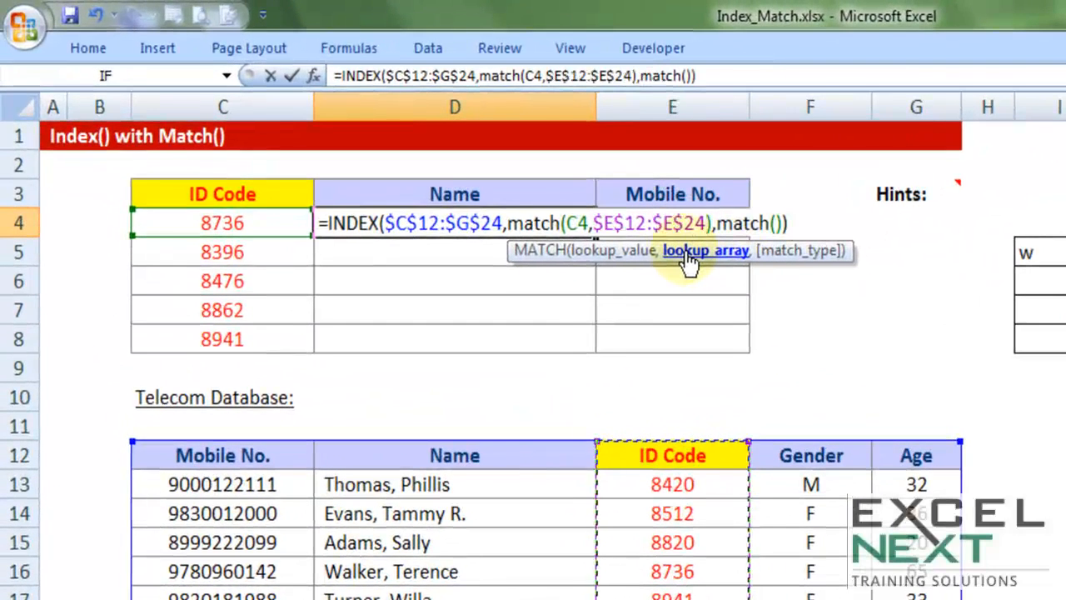
pyautogui.write(',')
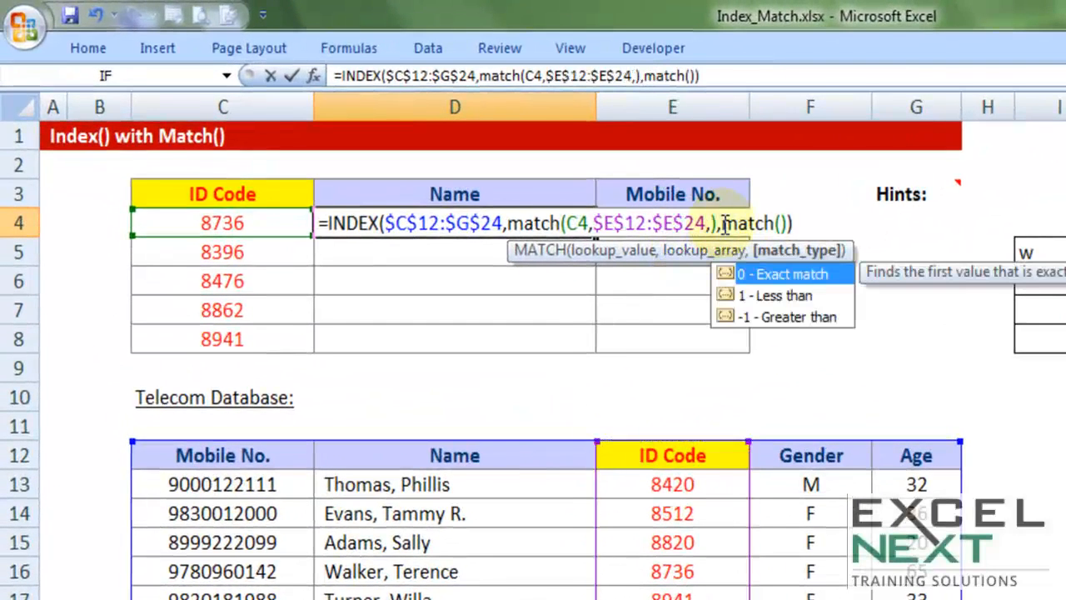
pyautogui.doubleClick(775, 275)
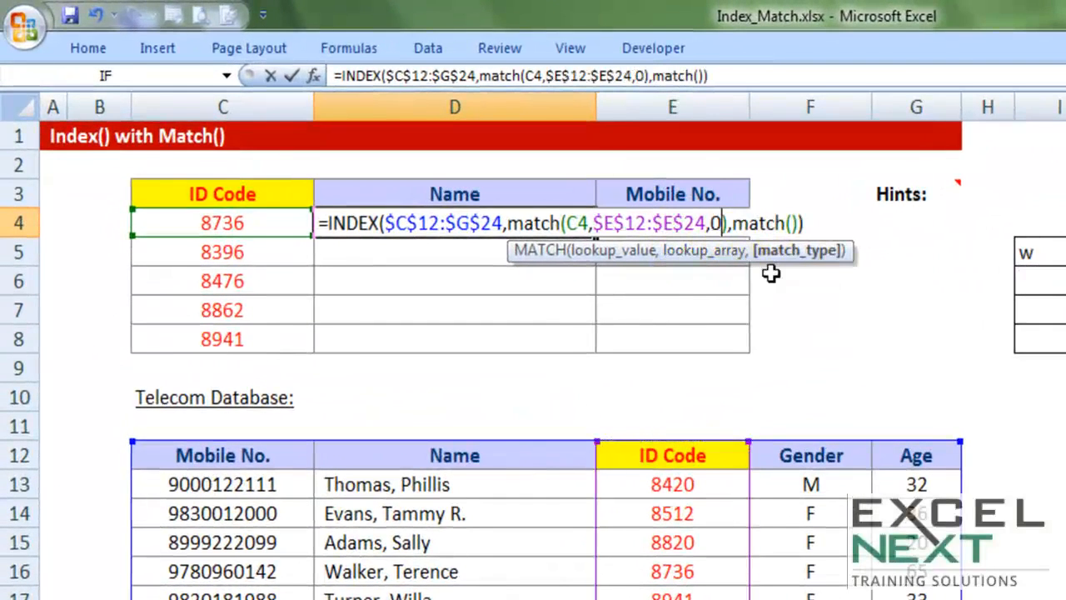
pyautogui.moveTo(506, 225); pyautogui.dragTo(728, 229)
pyautogui.click(577, 223)
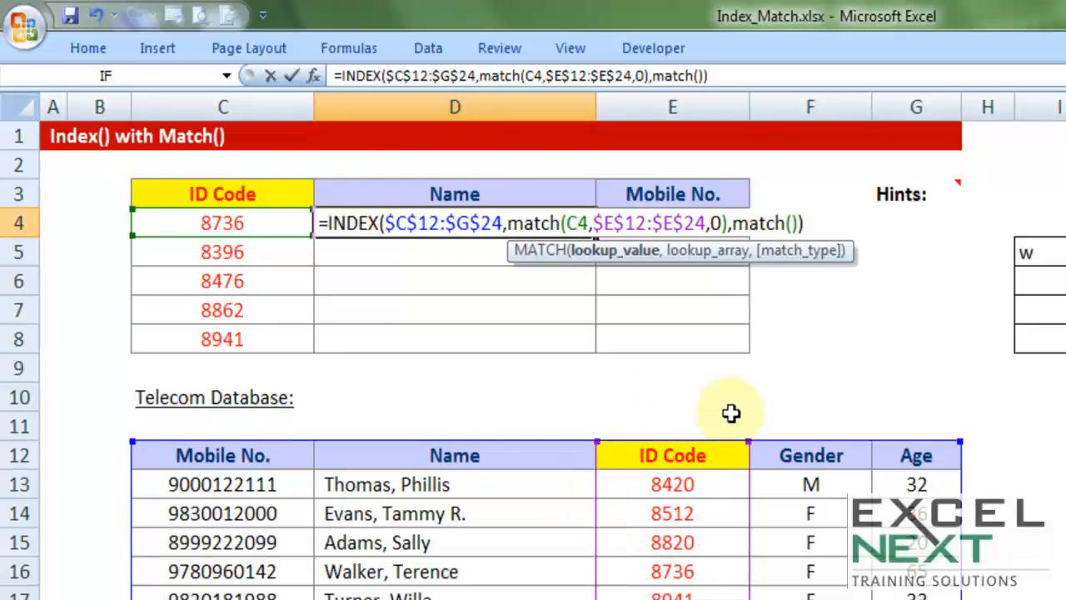
pyautogui.click(722, 223)
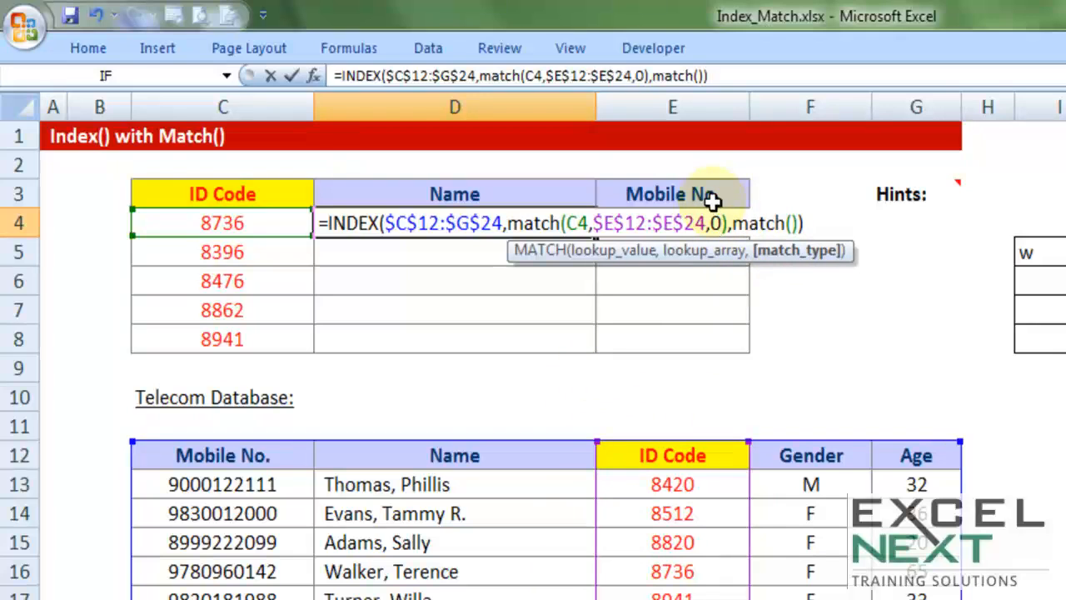
# Use the Name header cell D3 as the lookup value of the second MATCH
pyautogui.click(791, 223)
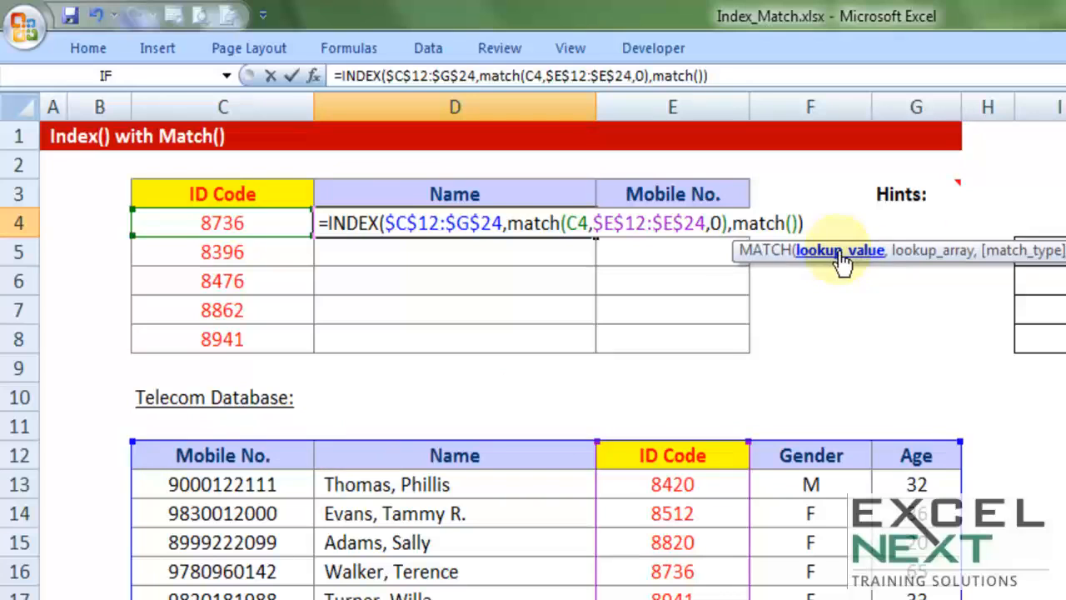
pyautogui.click(490, 193)
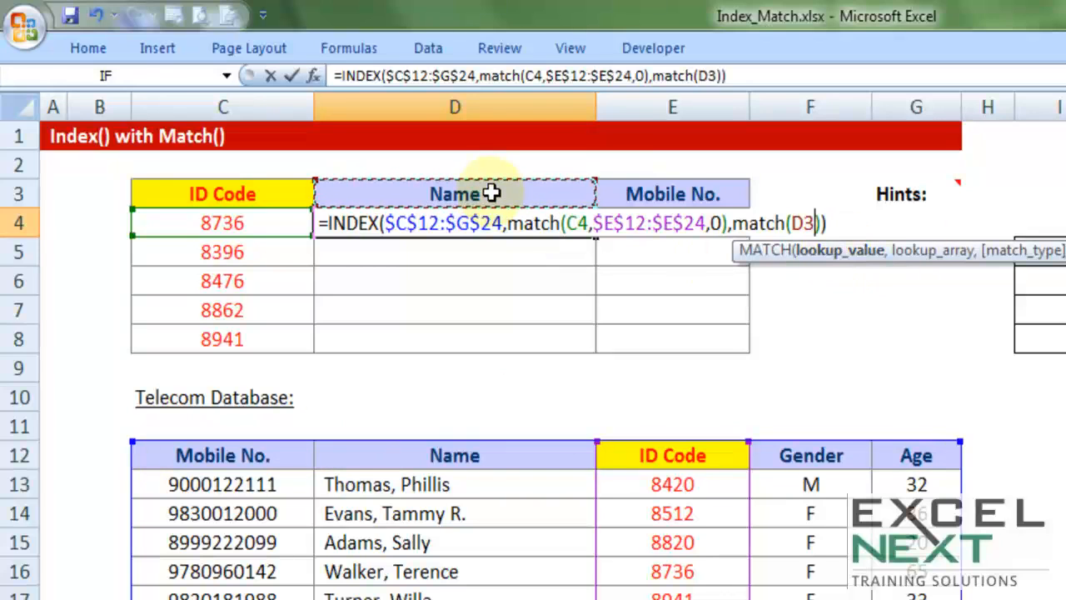
pyautogui.write(',')
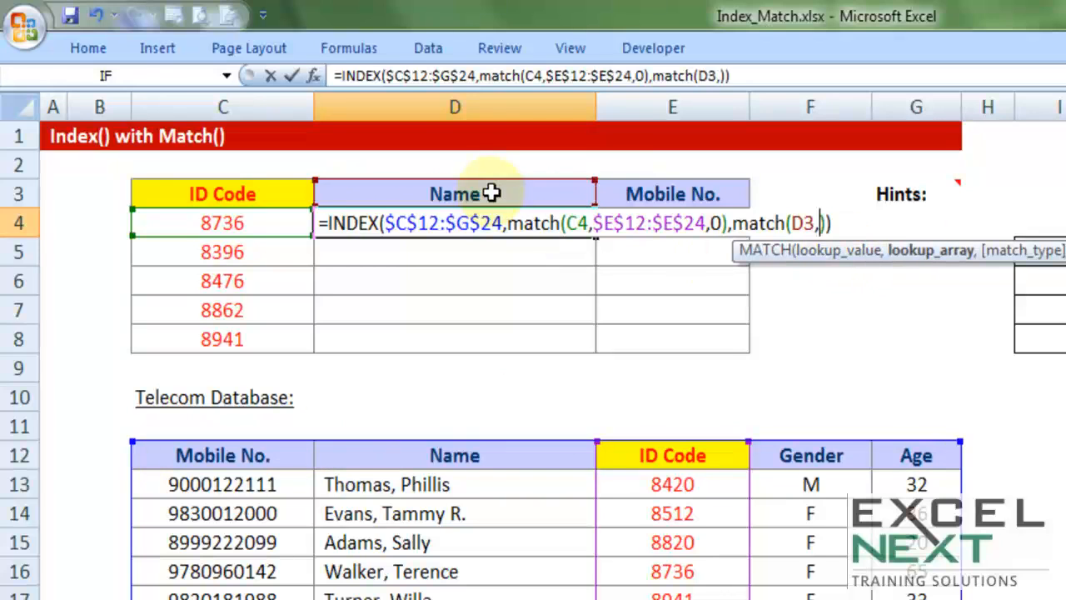
# Set the second MATCH's lookup array to the absolute header row $C$12:$G$12 with exact match 0, and enter the D4 formula
pyautogui.moveTo(278, 459); pyautogui.dragTo(916, 599)
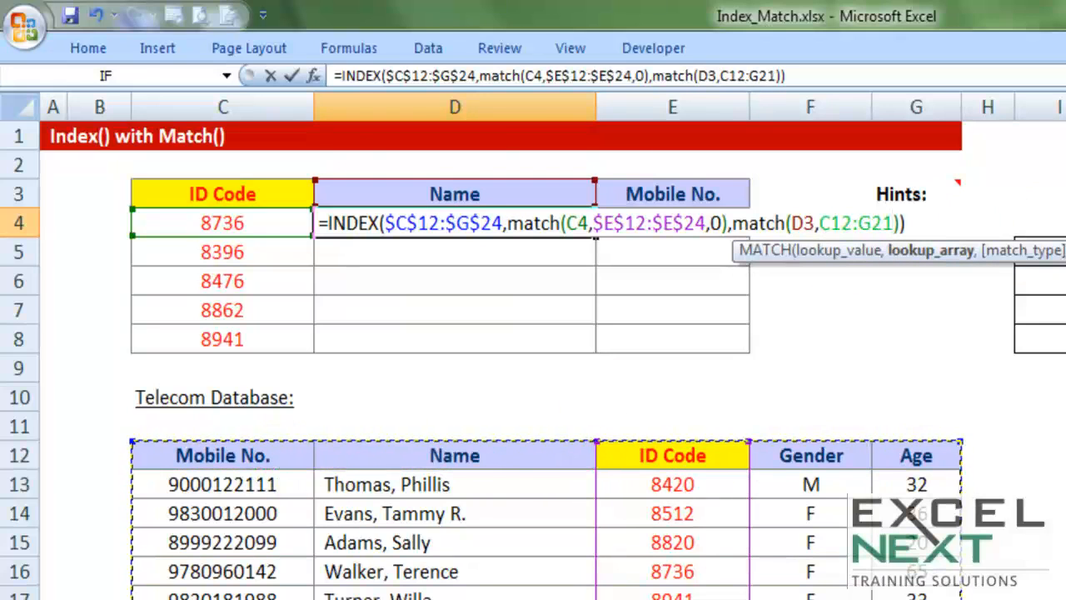
pyautogui.hotkey('shift', 'Down')
pyautogui.hotkey('shift', 'Up')
pyautogui.hotkey('shift', 'Up')
pyautogui.hotkey('shift', 'Up')
pyautogui.hotkey('shift', 'Up')
pyautogui.hotkey('shift', 'Up')
pyautogui.hotkey('shift', 'Up')
pyautogui.moveTo(918, 587); pyautogui.dragTo(251, 458)
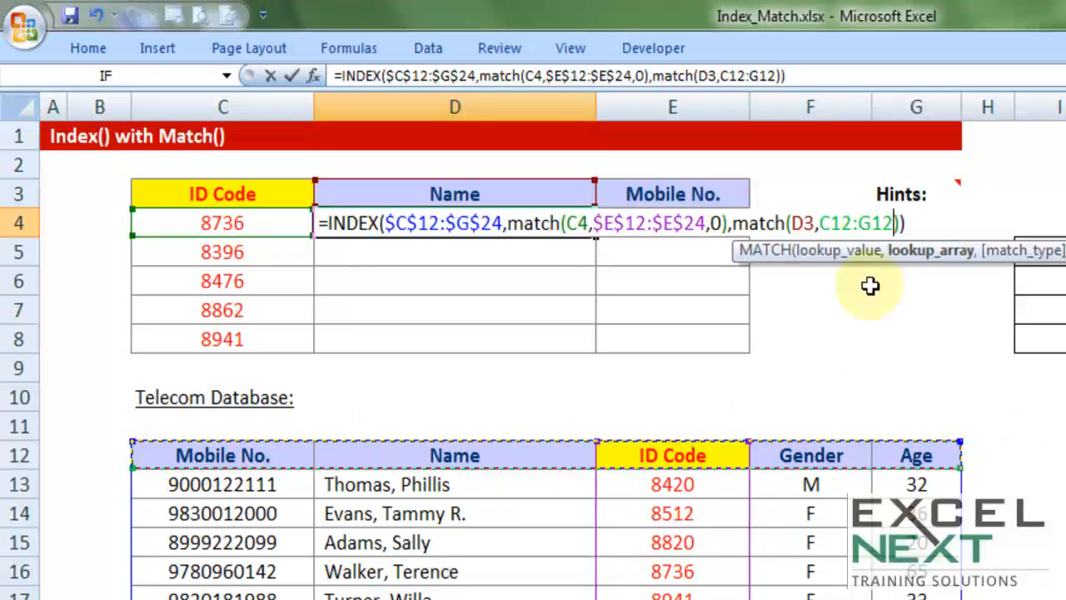
pyautogui.press('F4')
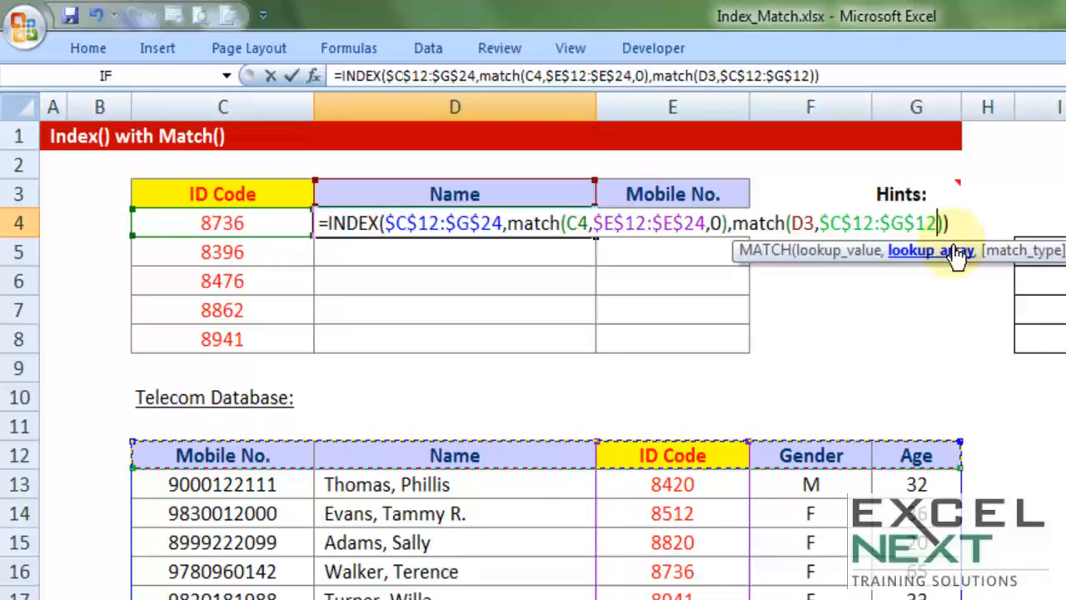
pyautogui.write(',')
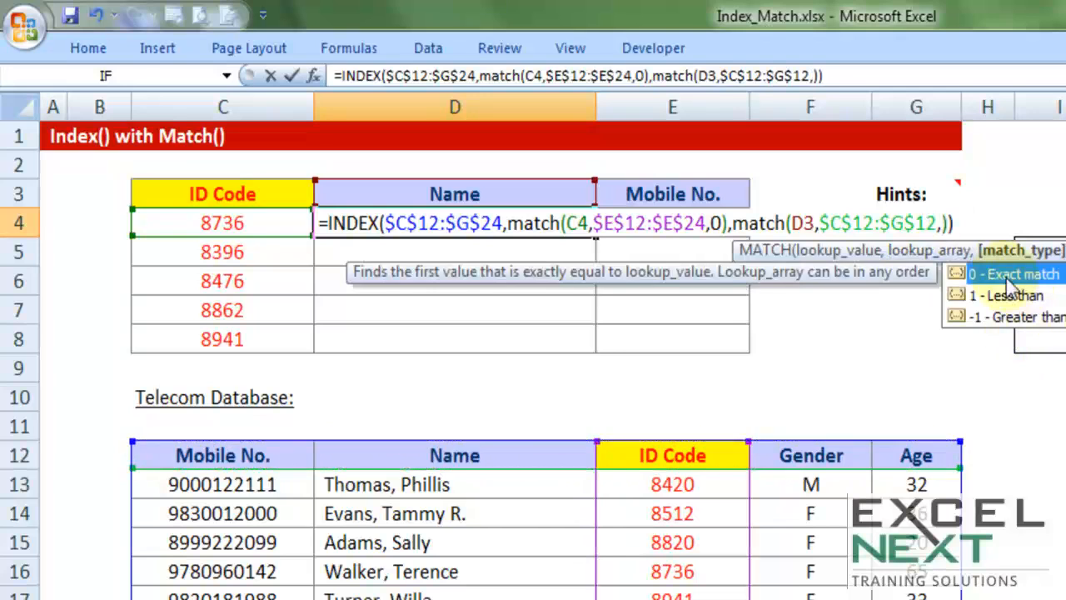
pyautogui.doubleClick(1000, 272)
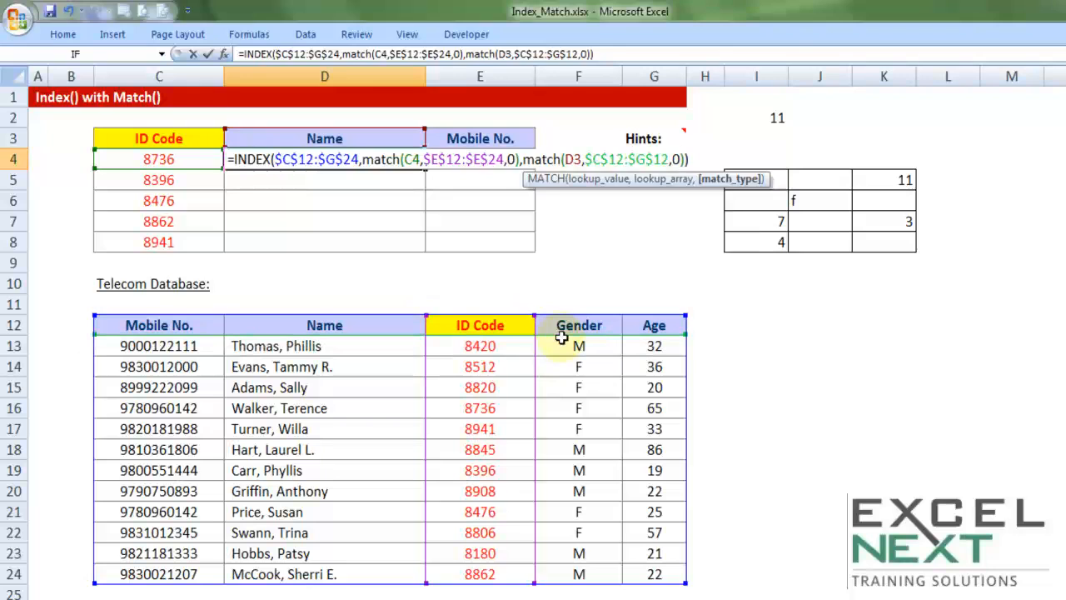
pyautogui.press('Return')
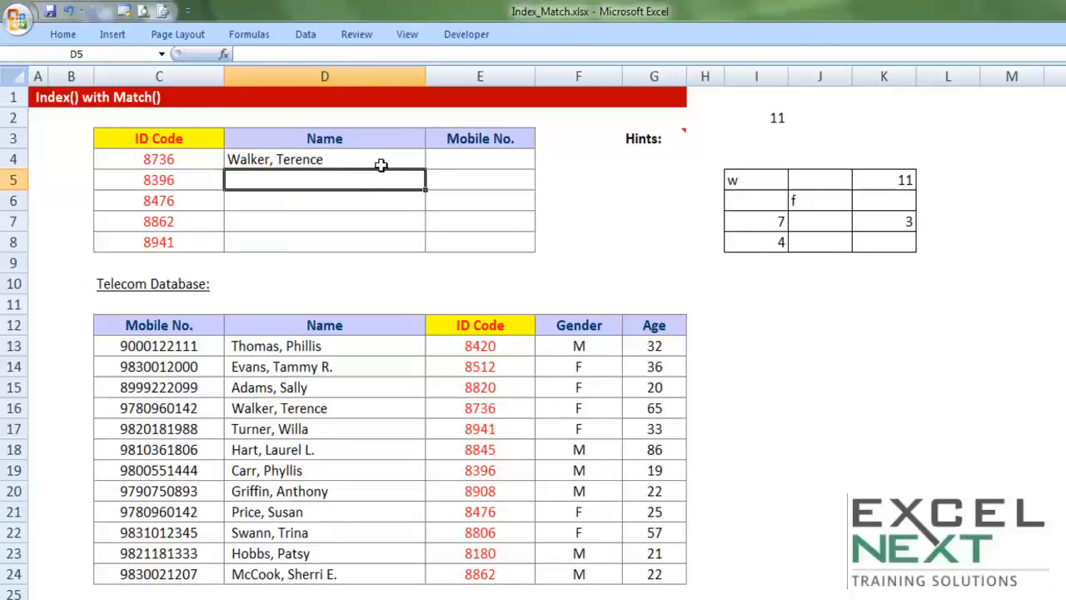
# Test the D4 formula by entering the ID code from database row 15 in C4, and undo that change
pyautogui.click(380, 158)
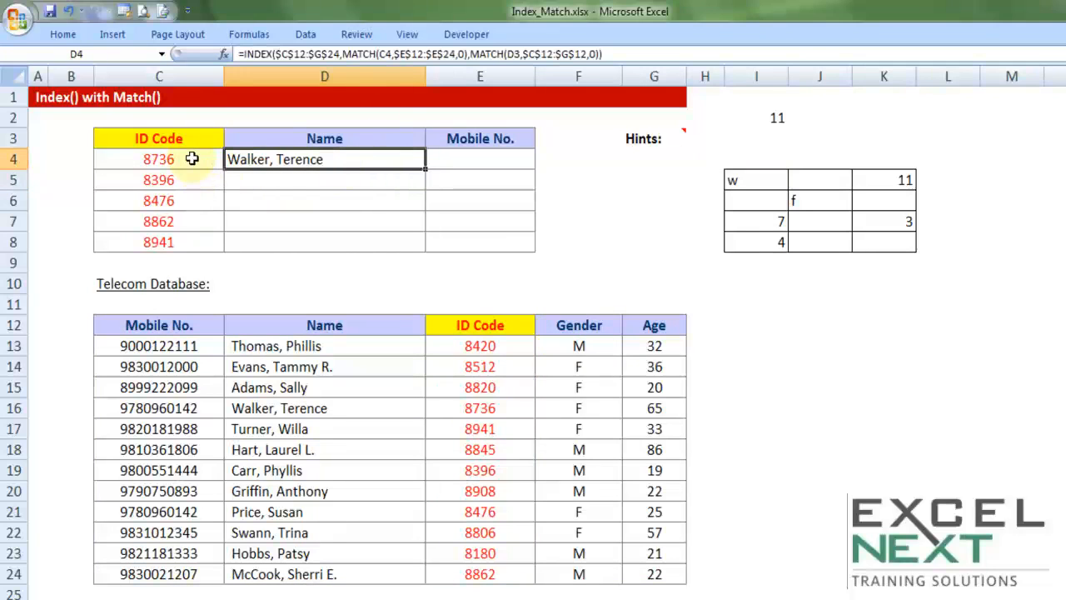
pyautogui.doubleClick(190, 157)
pyautogui.moveTo(190, 157); pyautogui.dragTo(88, 139)
pyautogui.write('8820')
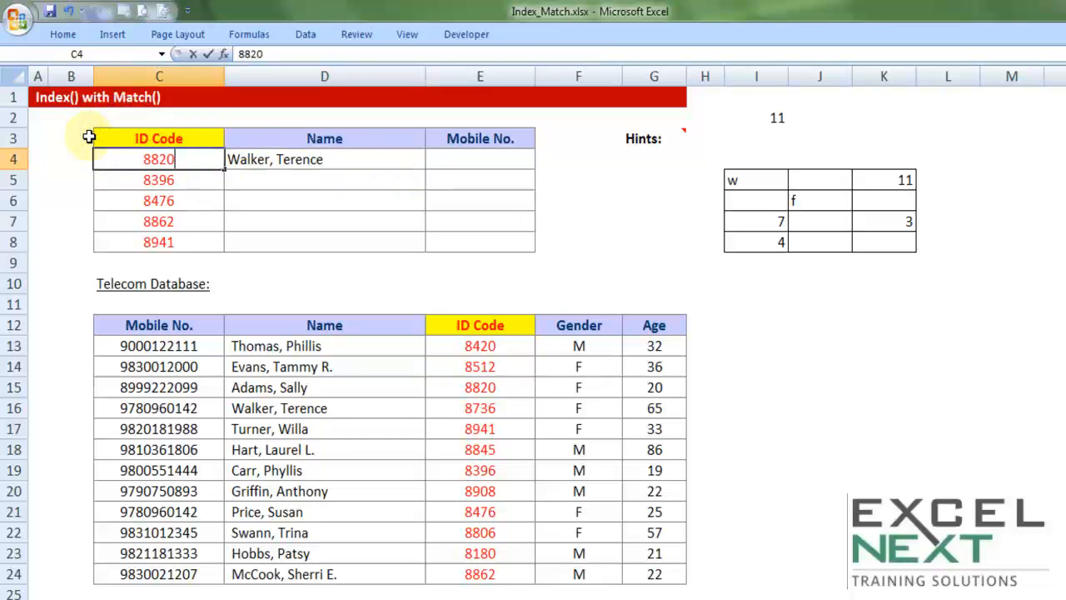
pyautogui.click(280, 155)
pyautogui.click(500, 389)
pyautogui.click(329, 386)
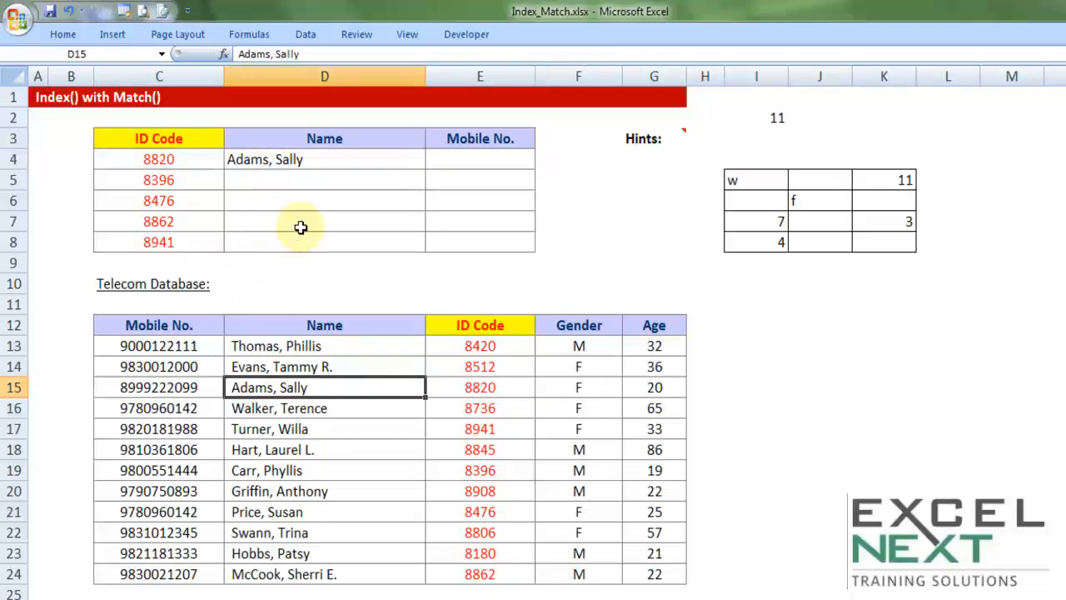
pyautogui.hotkey('ctrl', 'z')
# Try filling the D4 formula across the Name and Mobile No. cells D4:E8, and undo the fill
pyautogui.click(351, 159)
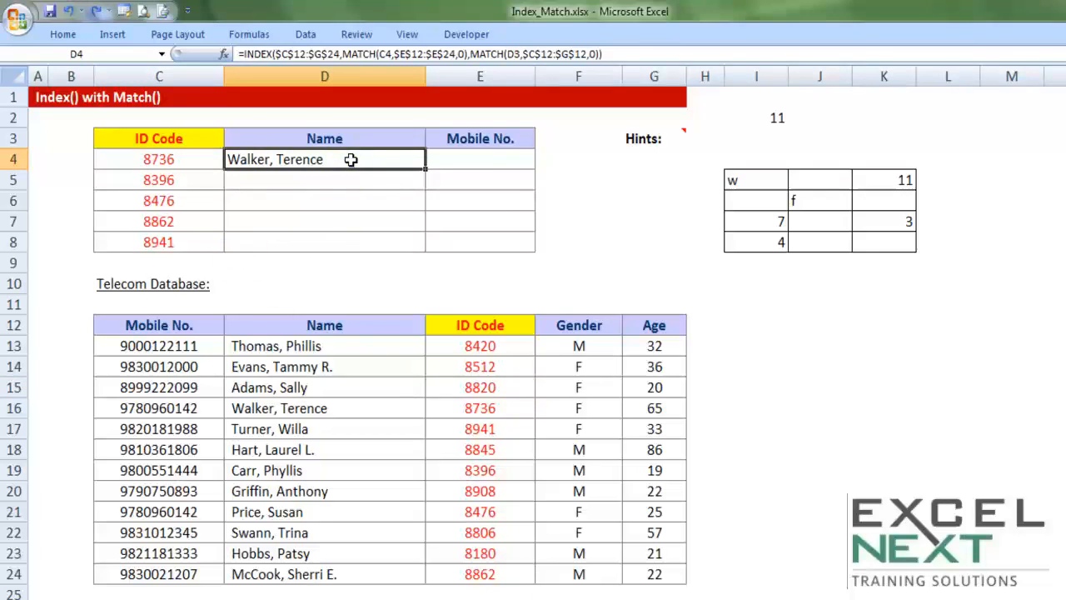
pyautogui.doubleClick(353, 159)
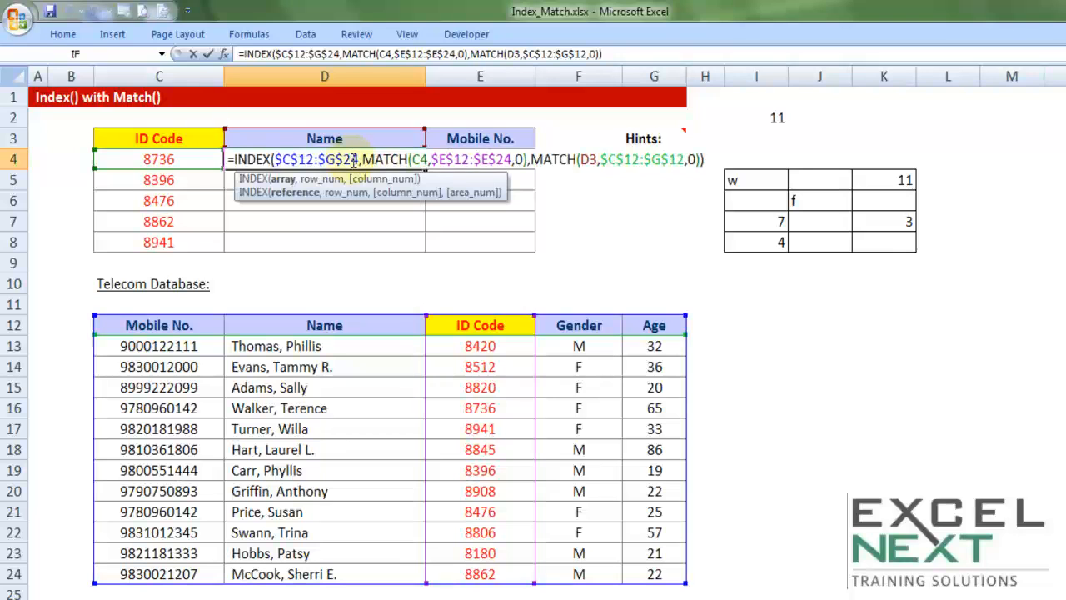
pyautogui.press('Escape')
pyautogui.moveTo(427, 169); pyautogui.dragTo(553, 257)
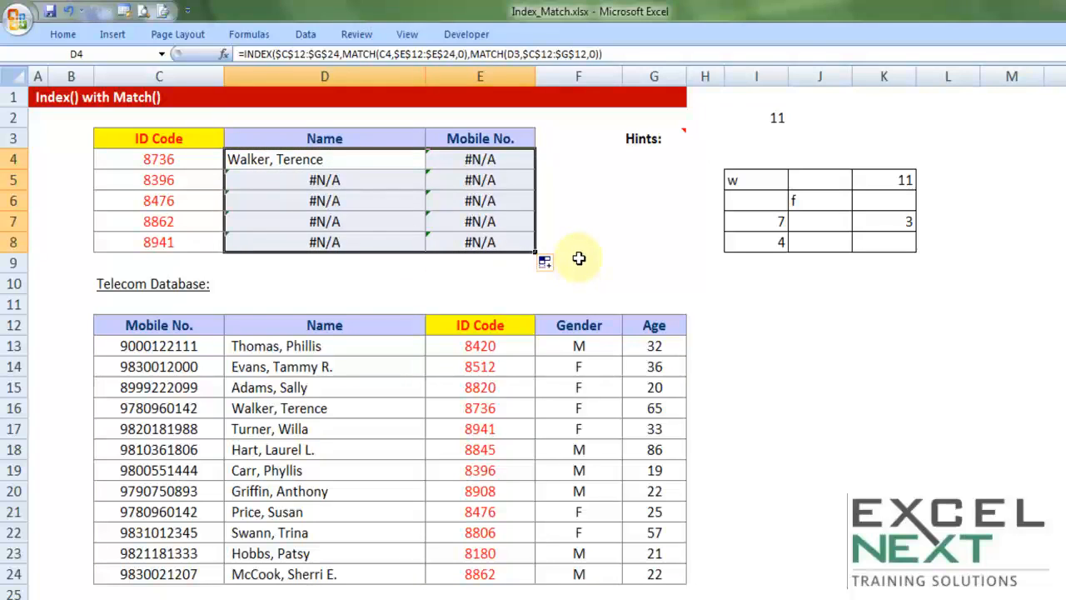
pyautogui.hotkey('ctrl', 'z')
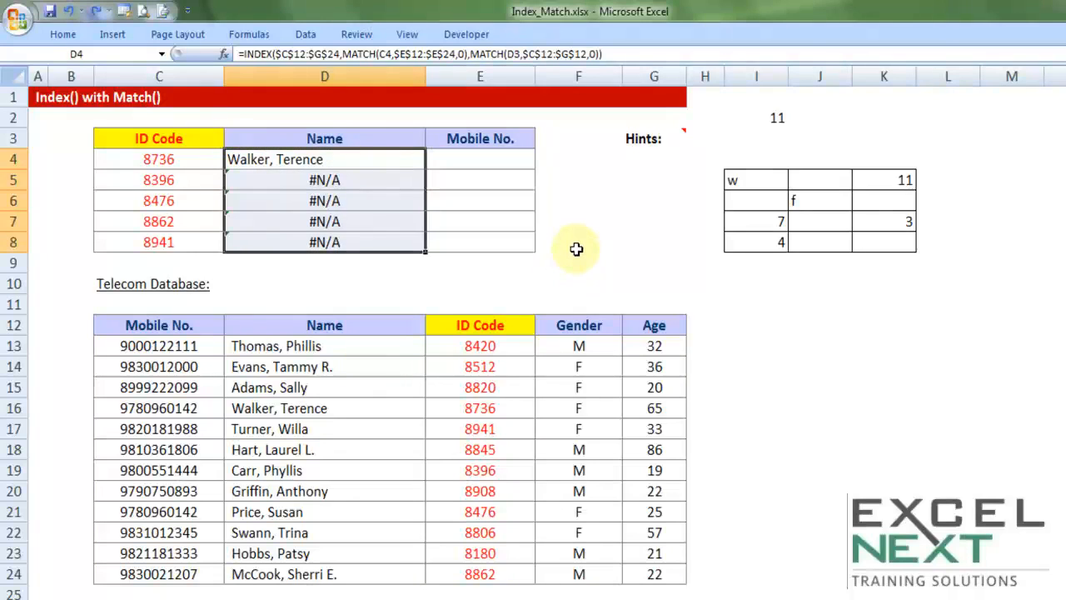
pyautogui.hotkey('ctrl', 'z')
# Copy the D4 formula down one row to D5 and examine the lookup value of its second MATCH
pyautogui.doubleClick(343, 160)
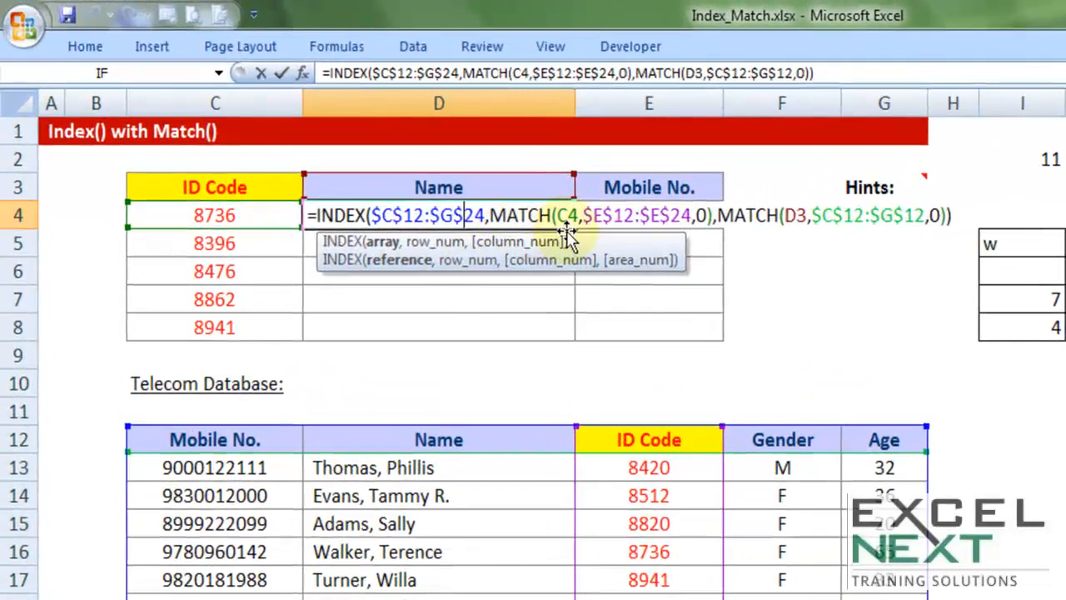
pyautogui.press('Escape')
pyautogui.moveTo(575, 227); pyautogui.dragTo(577, 258)
pyautogui.click(476, 242)
pyautogui.doubleClick(479, 243)
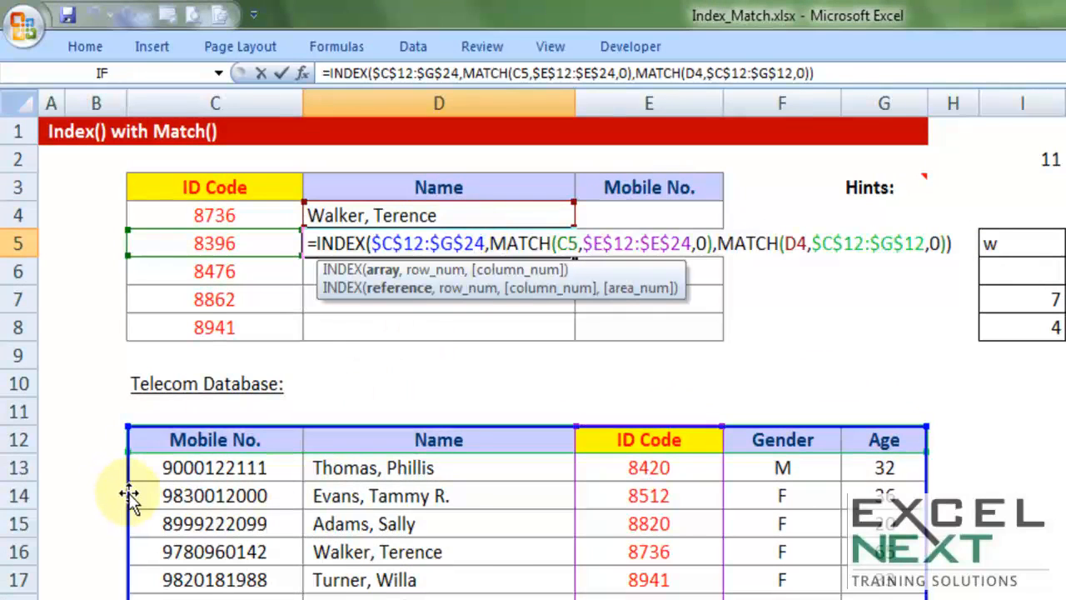
pyautogui.moveTo(129, 497); pyautogui.dragTo(284, 462)
pyautogui.moveTo(575, 552); pyautogui.dragTo(575, 550)
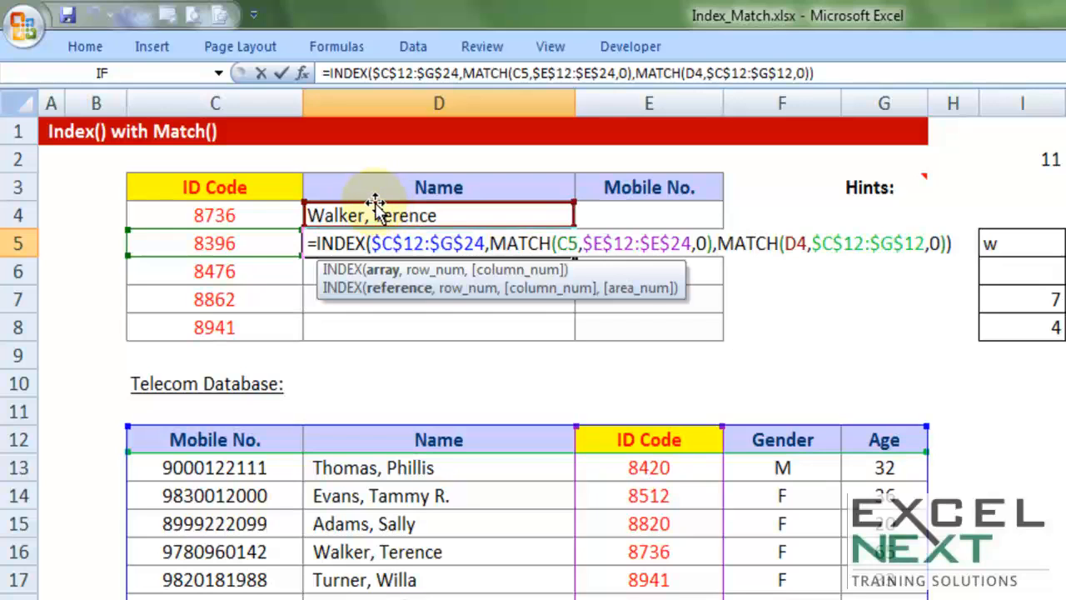
pyautogui.doubleClick(793, 243)
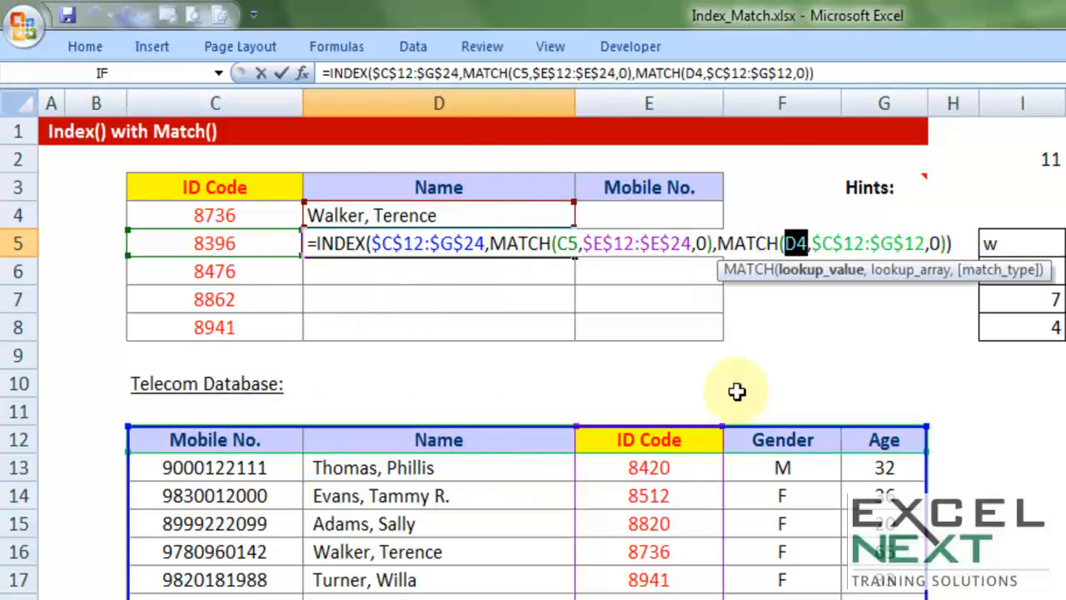
pyautogui.press('Escape')
# Lock the row of the second MATCH's lookup value in D4 as D$3, and fill the formula down to D8
pyautogui.doubleClick(481, 215)
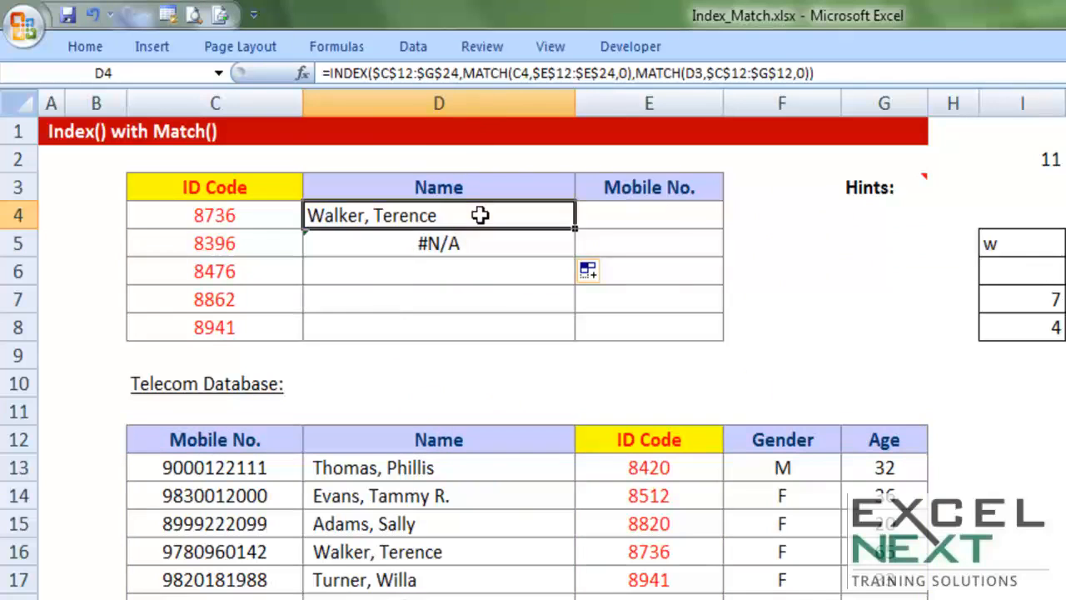
pyautogui.doubleClick(792, 215)
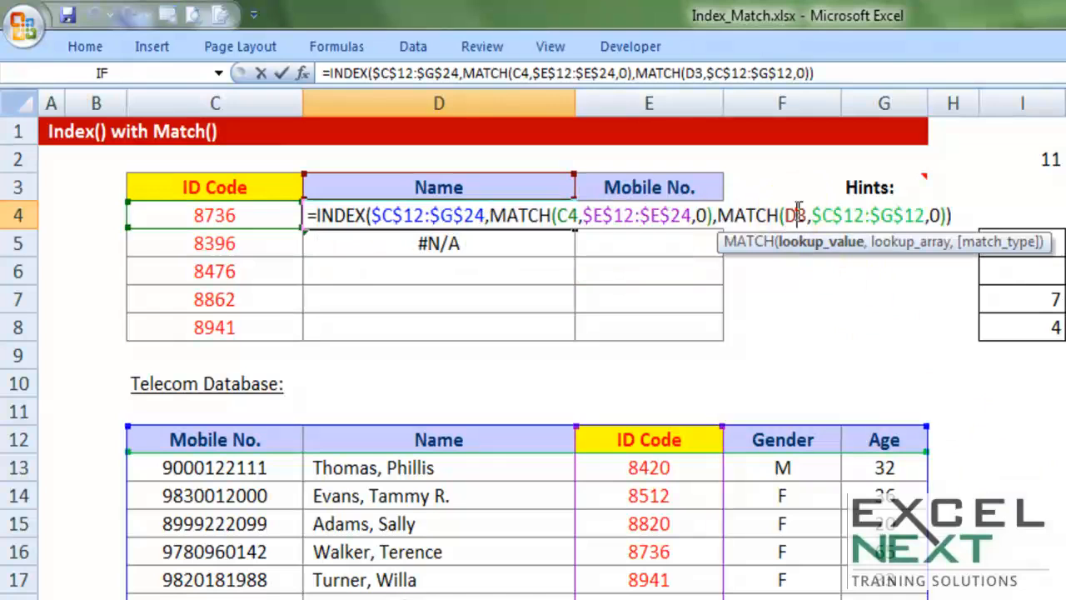
pyautogui.press('Escape')
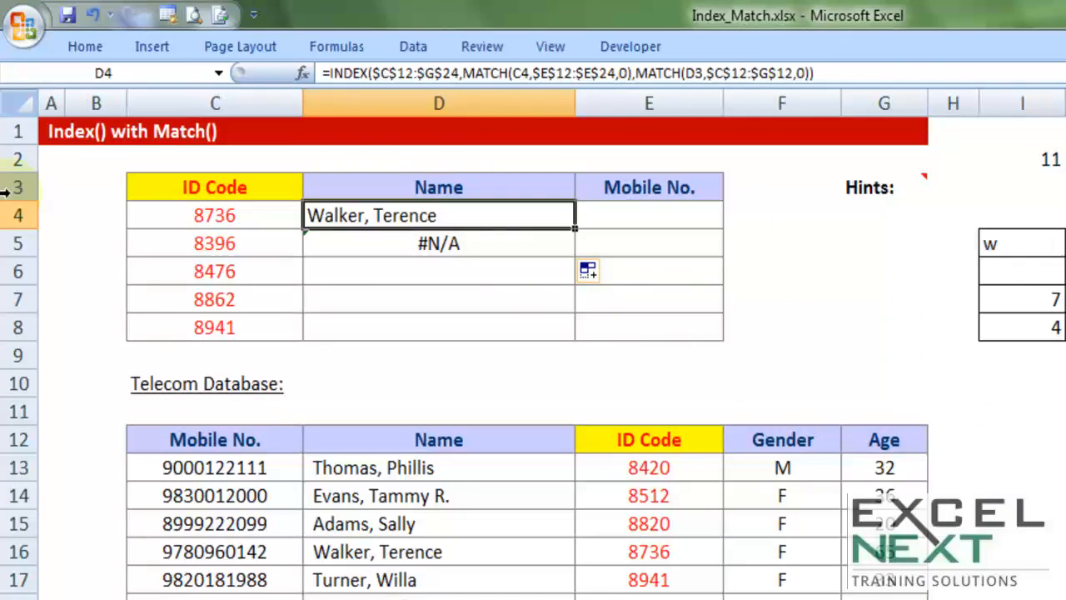
pyautogui.click(395, 181)
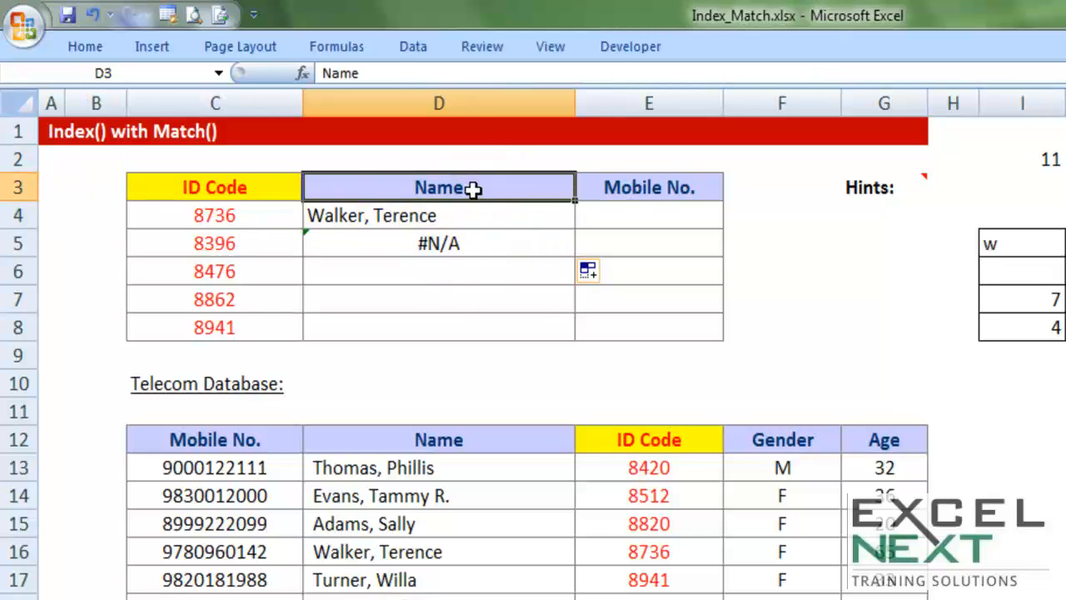
pyautogui.click(462, 215)
pyautogui.doubleClick(504, 215)
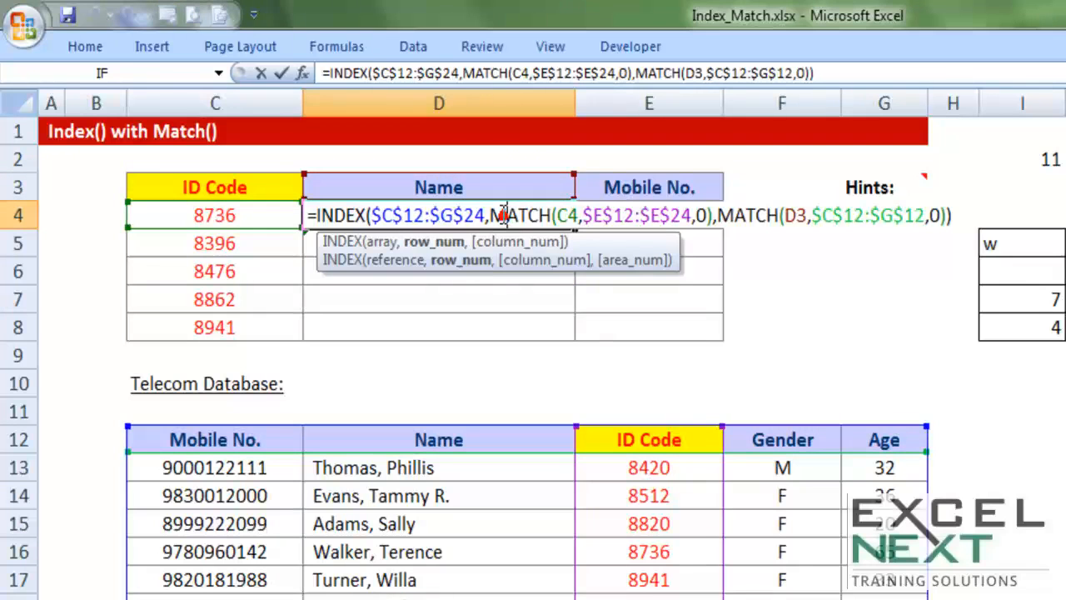
pyautogui.moveTo(795, 217); pyautogui.dragTo(804, 218)
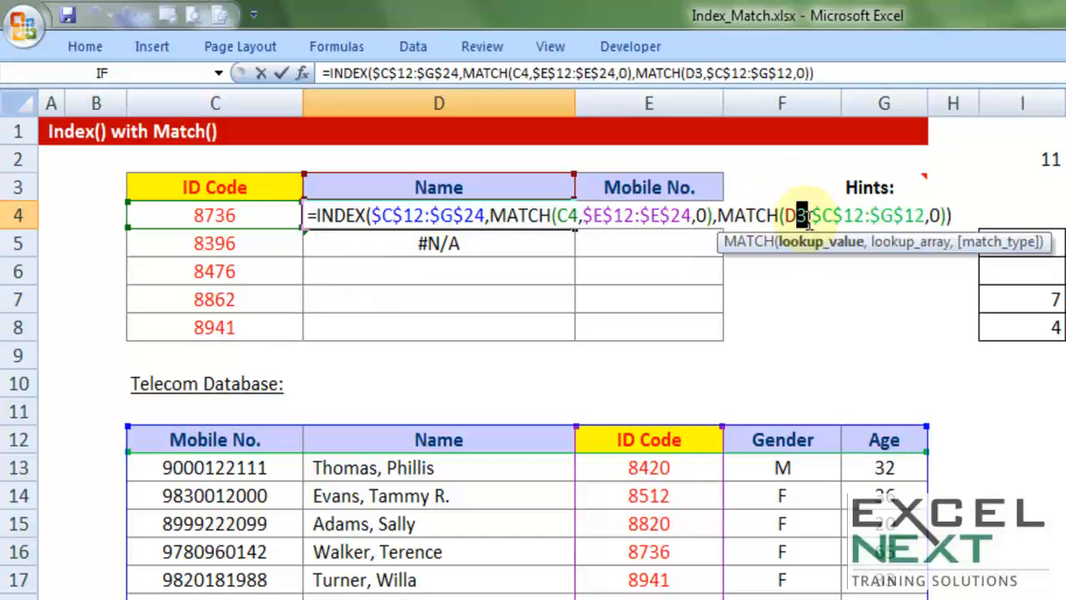
pyautogui.click(797, 208)
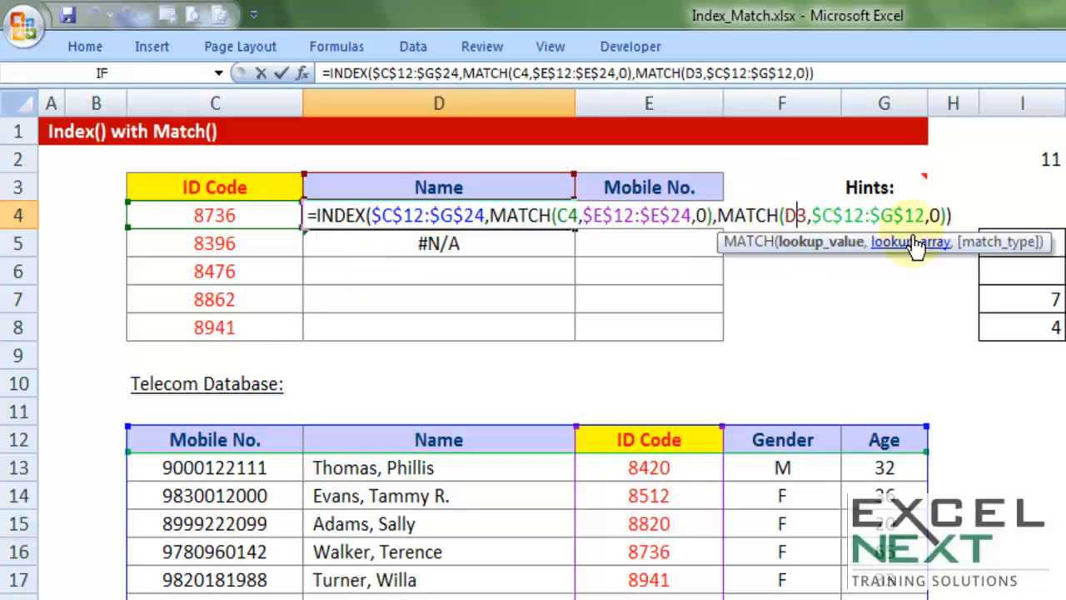
pyautogui.write('$')
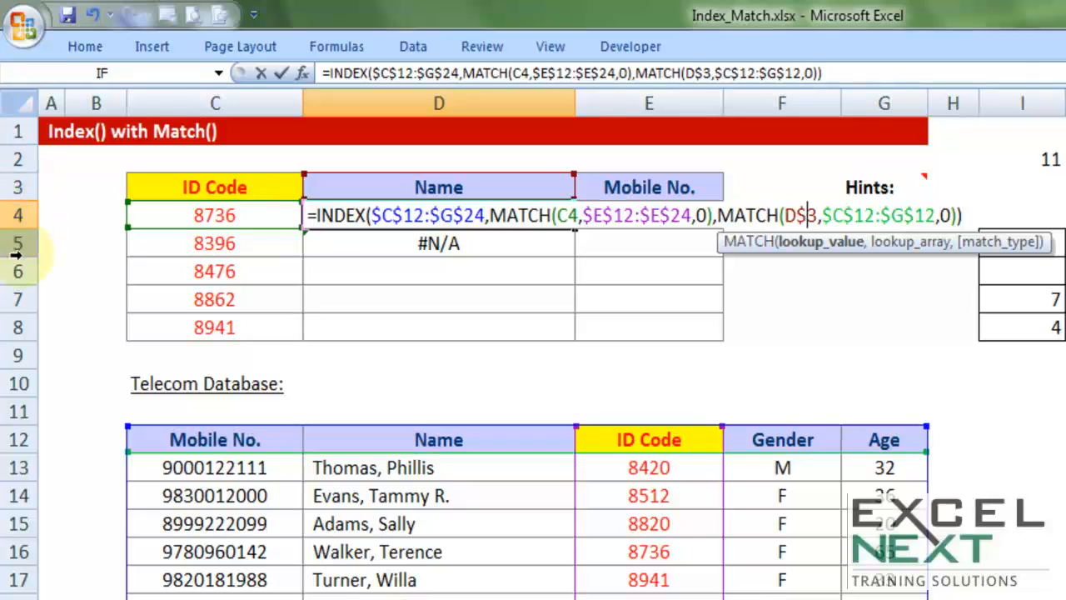
pyautogui.press('Return')
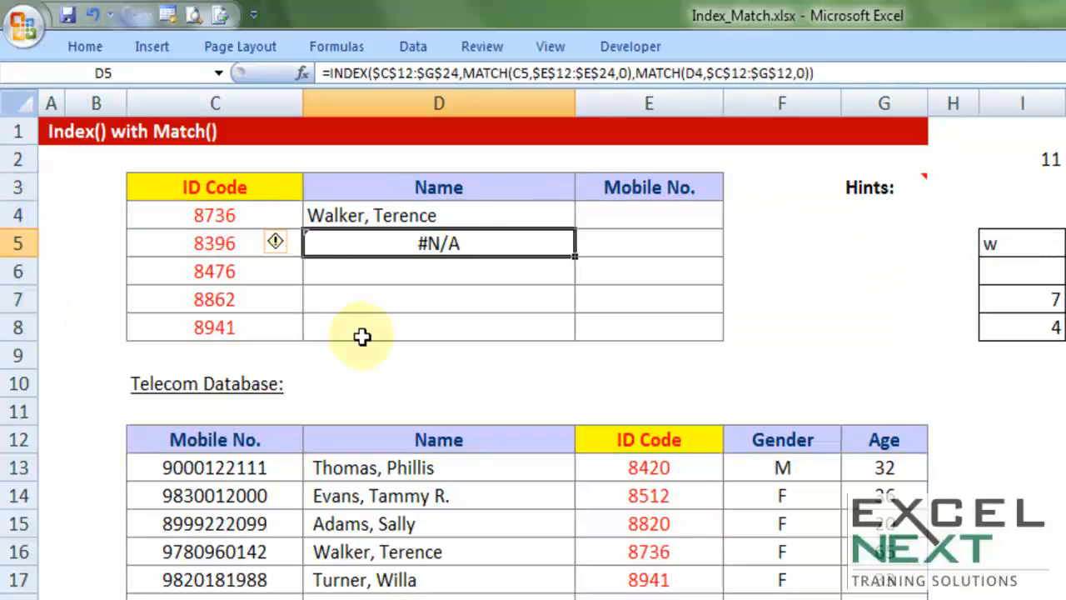
pyautogui.click(466, 215)
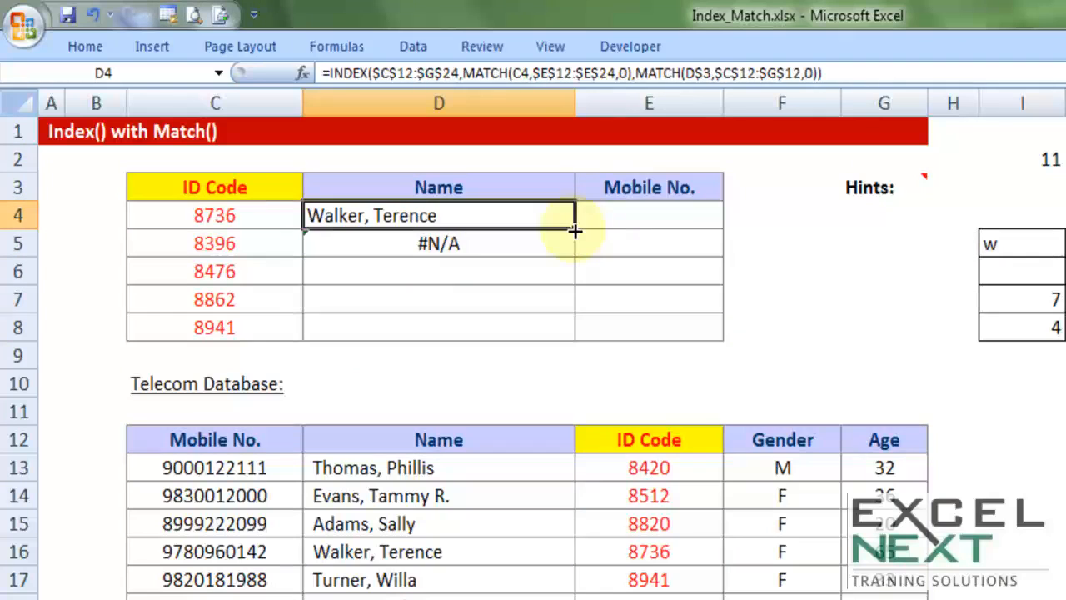
pyautogui.moveTo(576, 233); pyautogui.dragTo(564, 345)
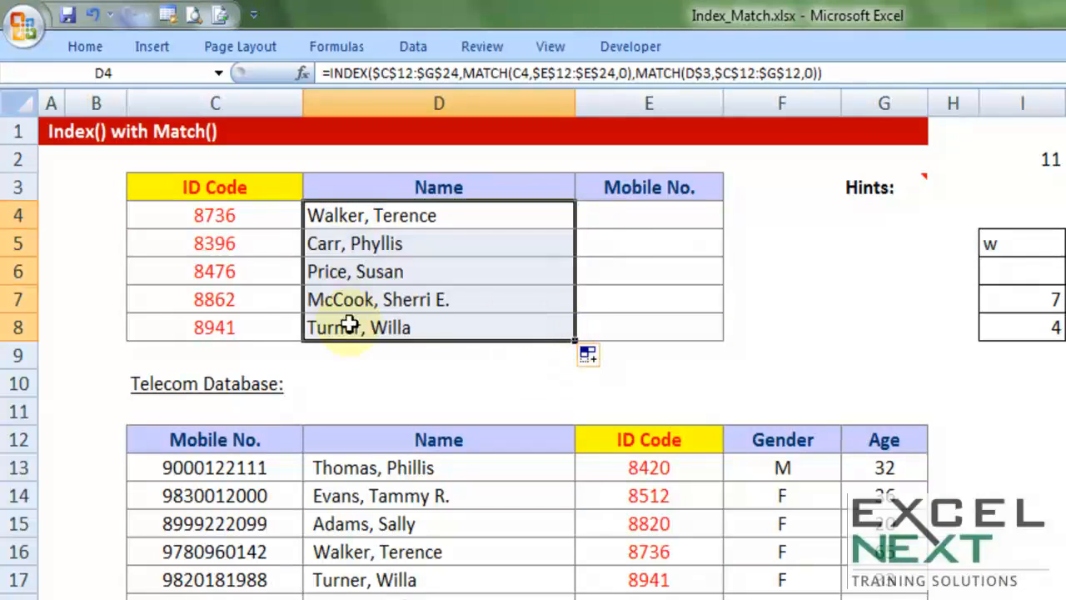
# Examine the D$3 header reference in the copied formulas of D5 and D6
pyautogui.doubleClick(380, 245)
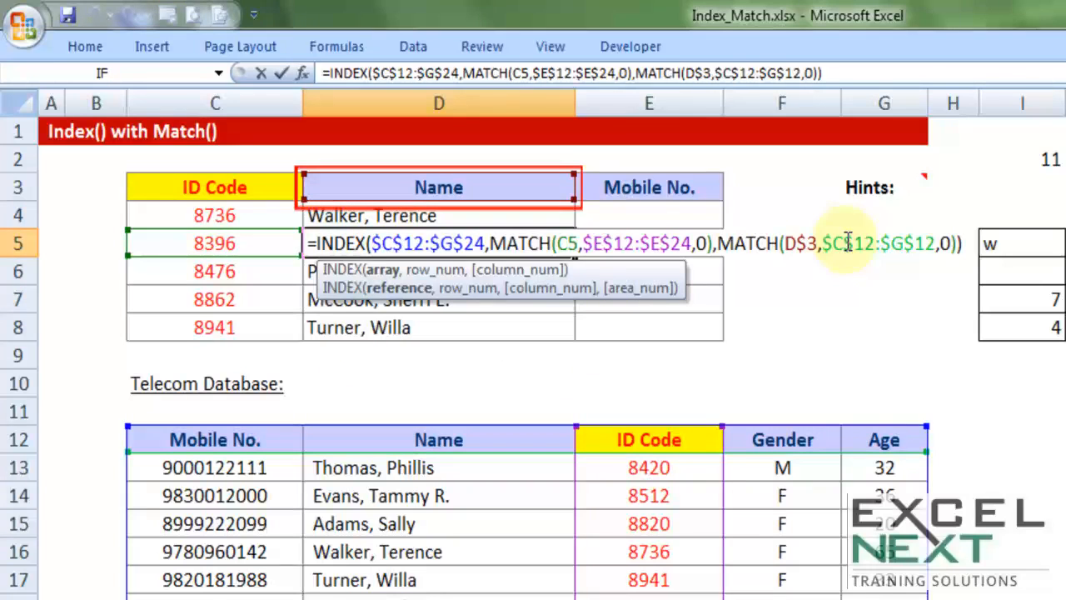
pyautogui.press('Escape')
pyautogui.click(463, 280)
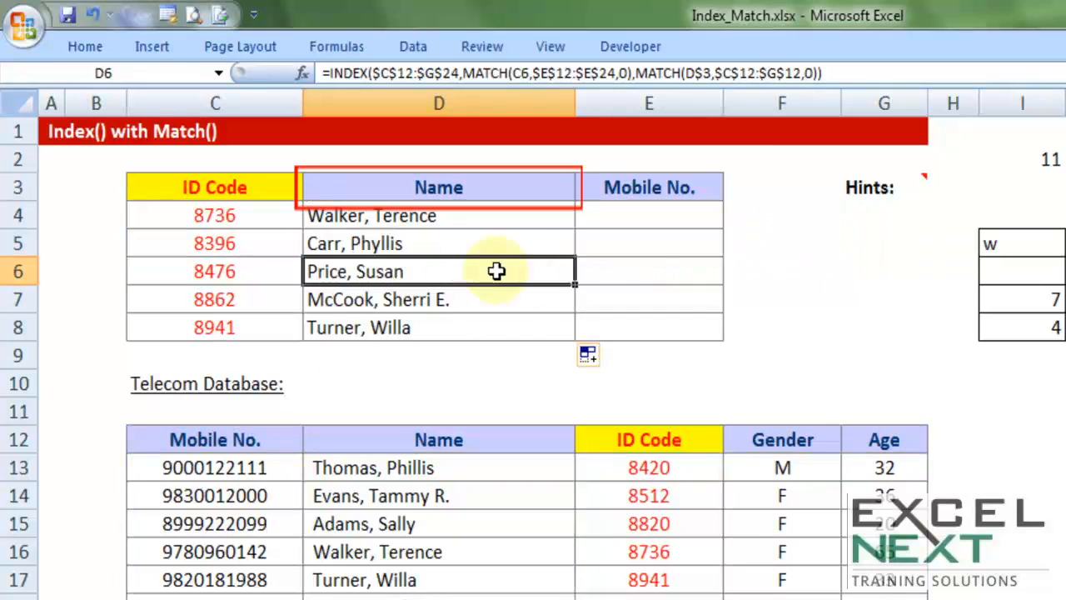
pyautogui.doubleClick(496, 271)
pyautogui.moveTo(783, 270); pyautogui.dragTo(821, 271)
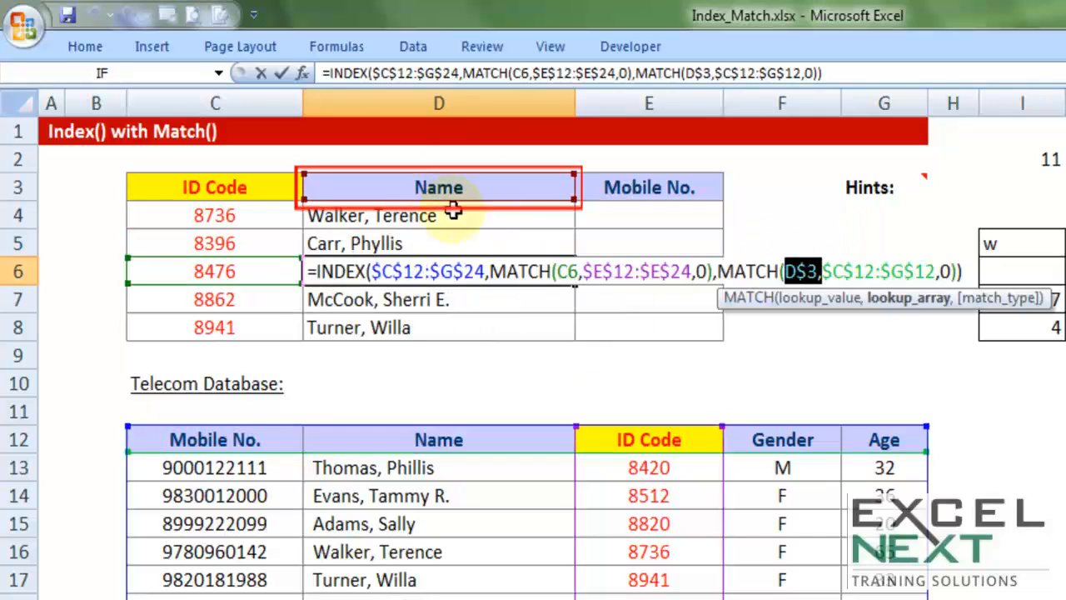
pyautogui.press('Escape')
pyautogui.doubleClick(505, 270)
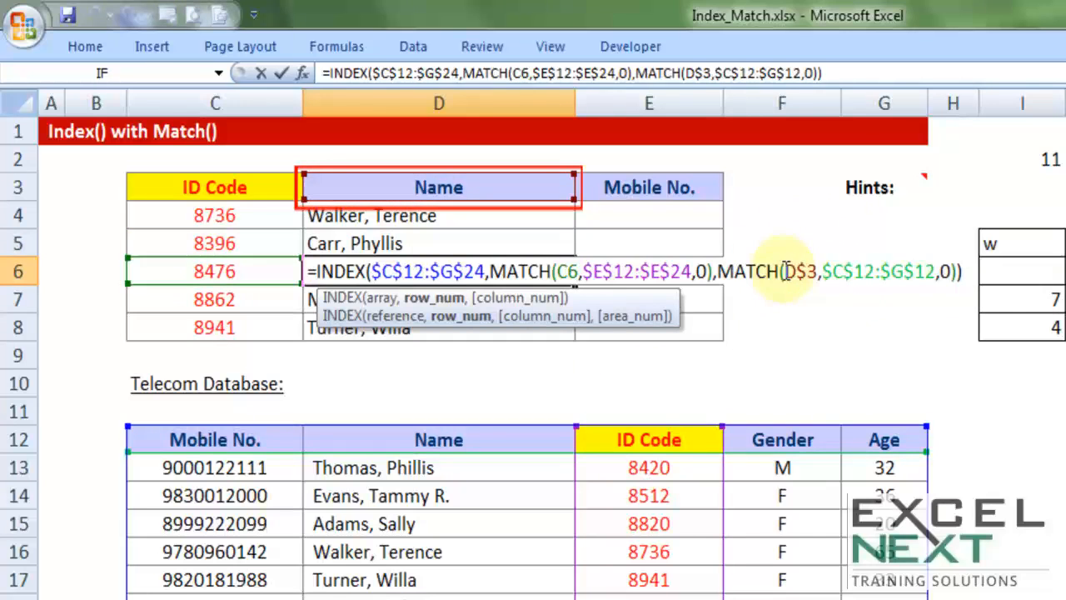
pyautogui.moveTo(783, 270); pyautogui.dragTo(816, 271)
pyautogui.press('Escape')
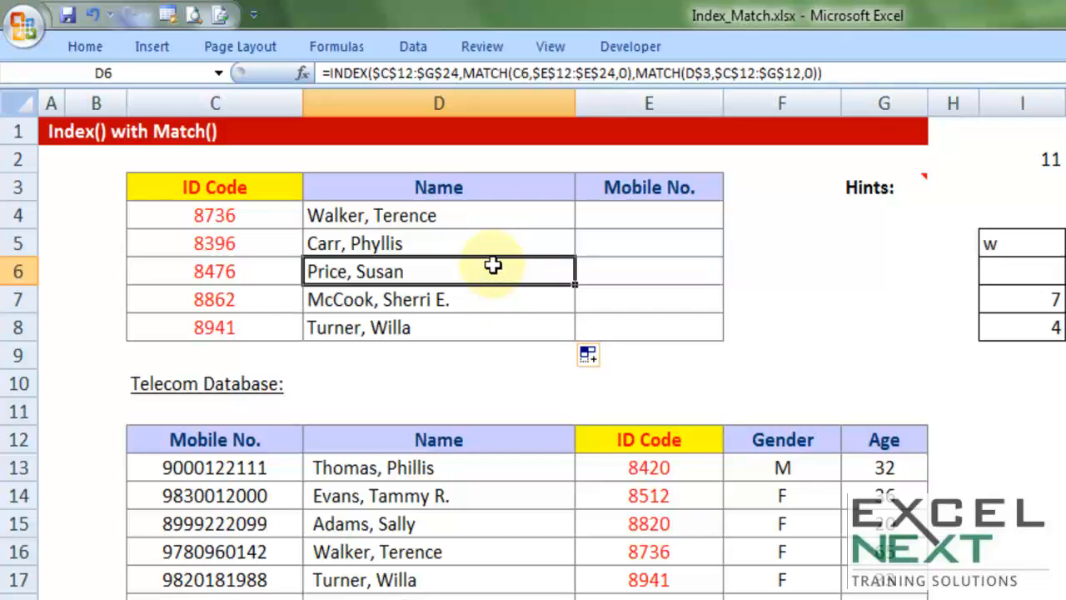
# Fill the Name formulas in D4:D8 across into the Mobile No. cells E4:E8
pyautogui.moveTo(495, 215); pyautogui.dragTo(505, 335)
pyautogui.moveTo(575, 342); pyautogui.dragTo(749, 336)
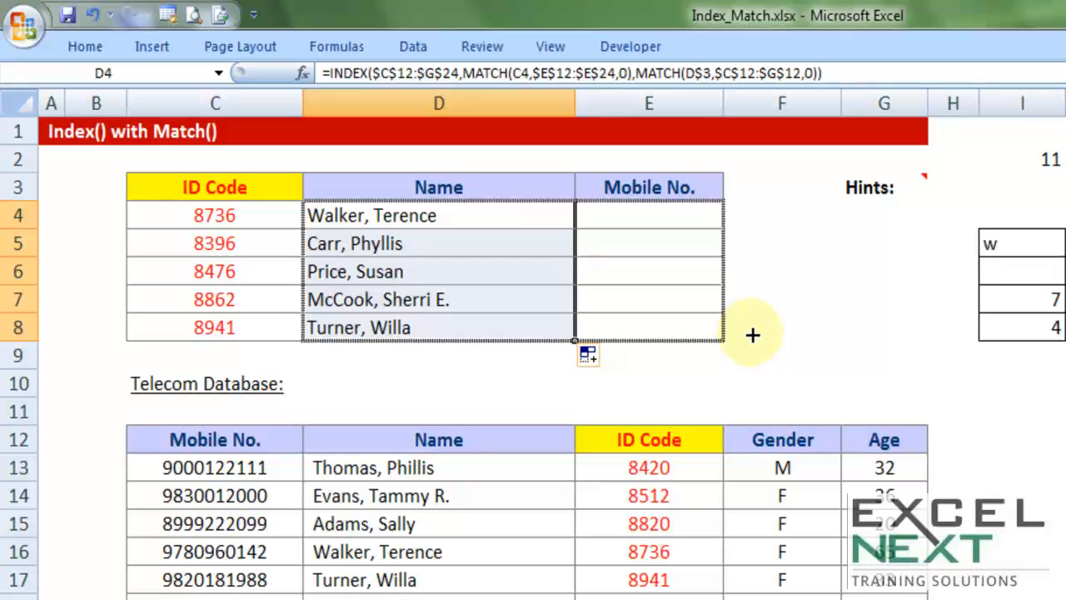
pyautogui.moveTo(752, 335); pyautogui.dragTo(744, 326)
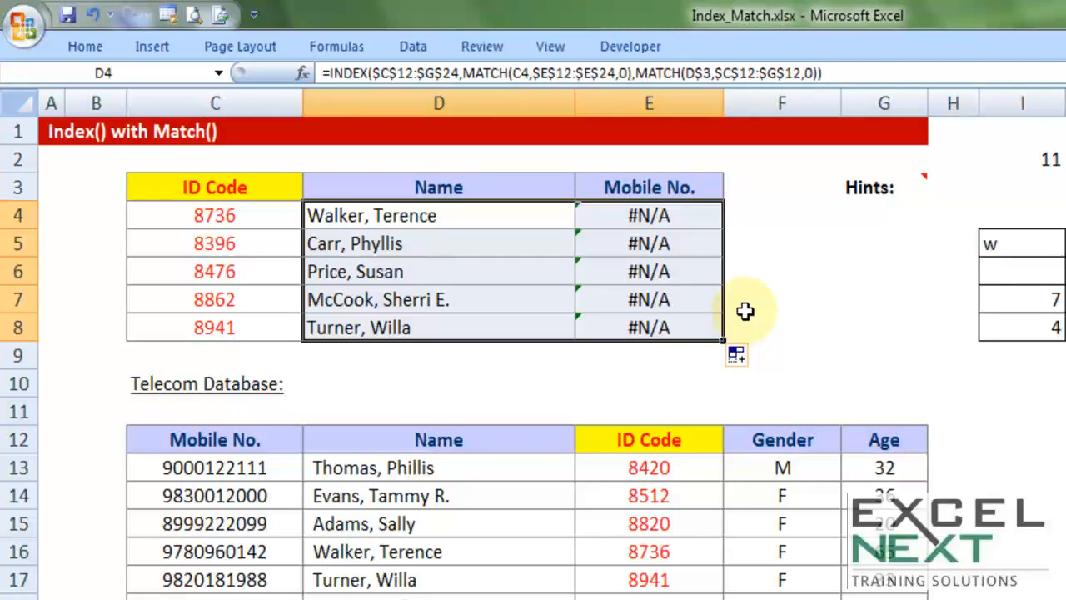
# Examine the E4 formula, checking which cell the first MATCH uses as its lookup value
pyautogui.click(675, 221)
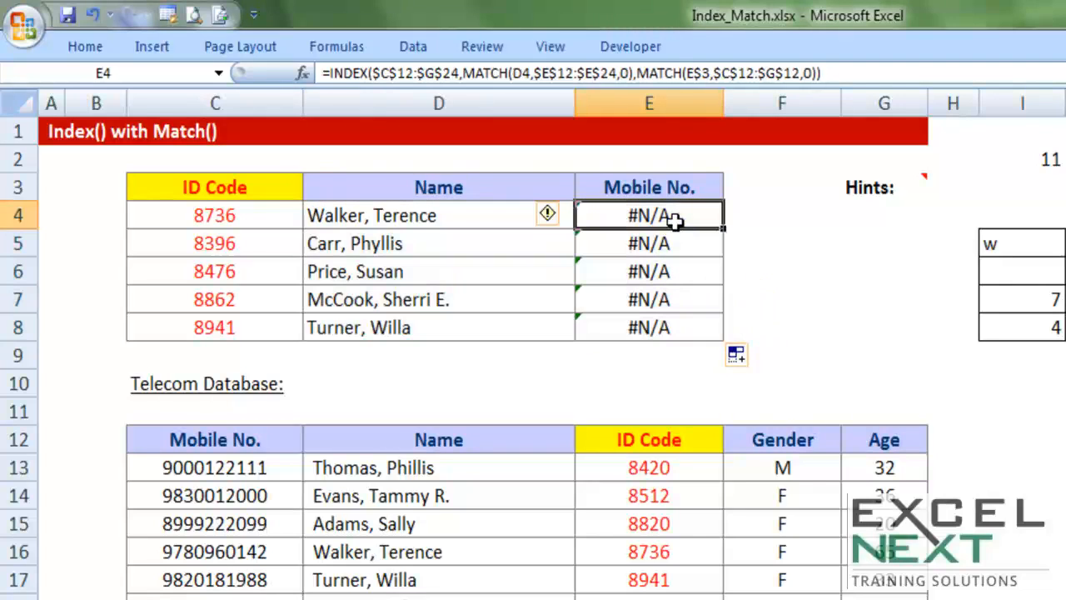
pyautogui.doubleClick(675, 216)
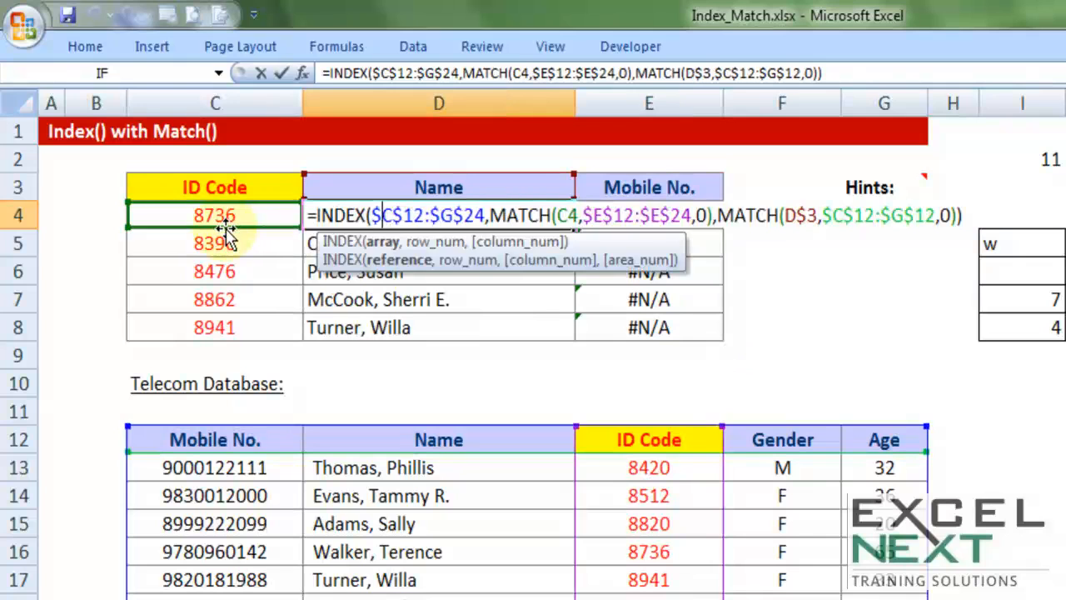
pyautogui.hotkey('ctrl', 'Return')
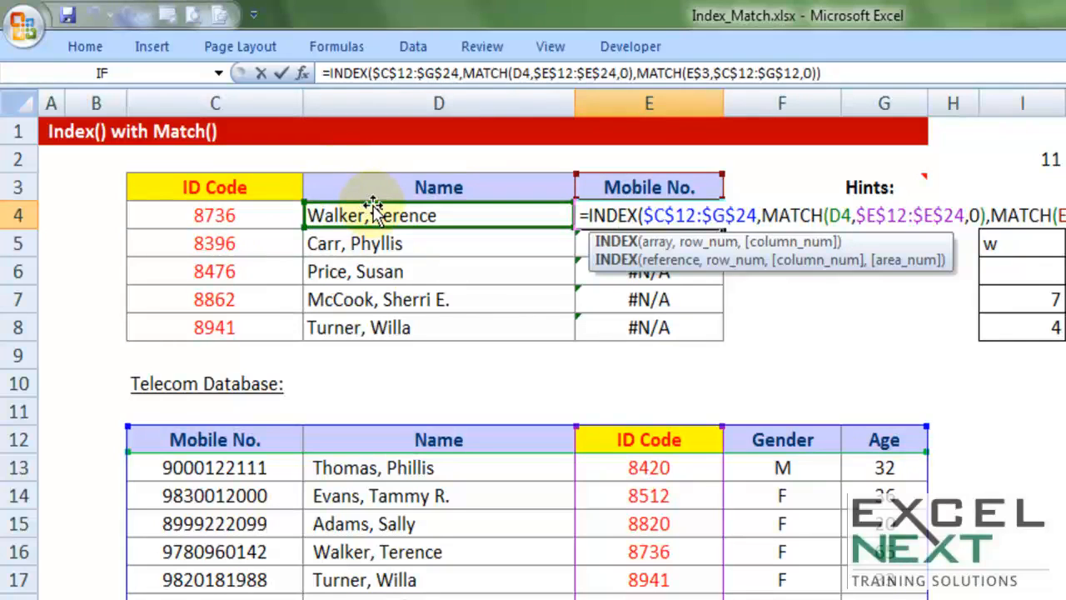
pyautogui.hotkey('ctrl', 'Return')
pyautogui.doubleClick(624, 215)
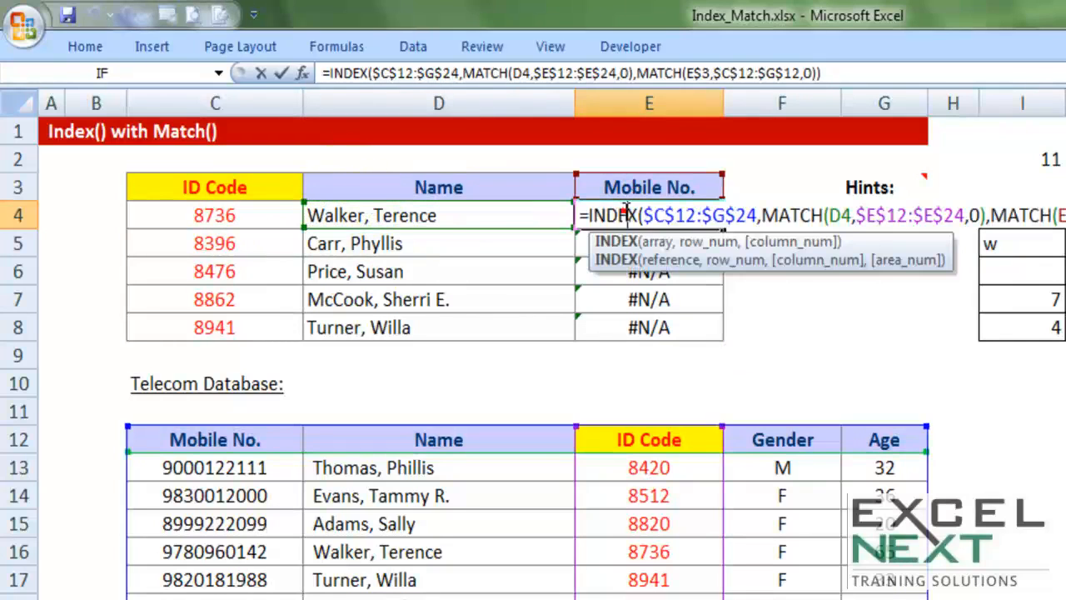
pyautogui.moveTo(829, 214); pyautogui.dragTo(851, 215)
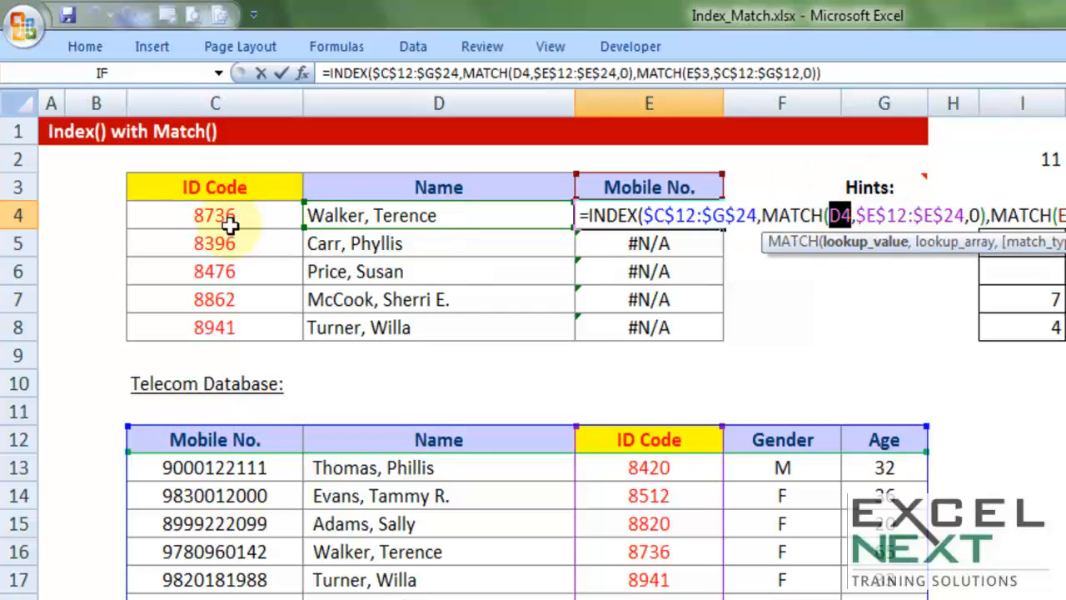
pyautogui.press('Escape')
# Lock the column of the first MATCH's lookup value in D4 as $C4, and fill the formula through D4:E8
pyautogui.doubleClick(452, 218)
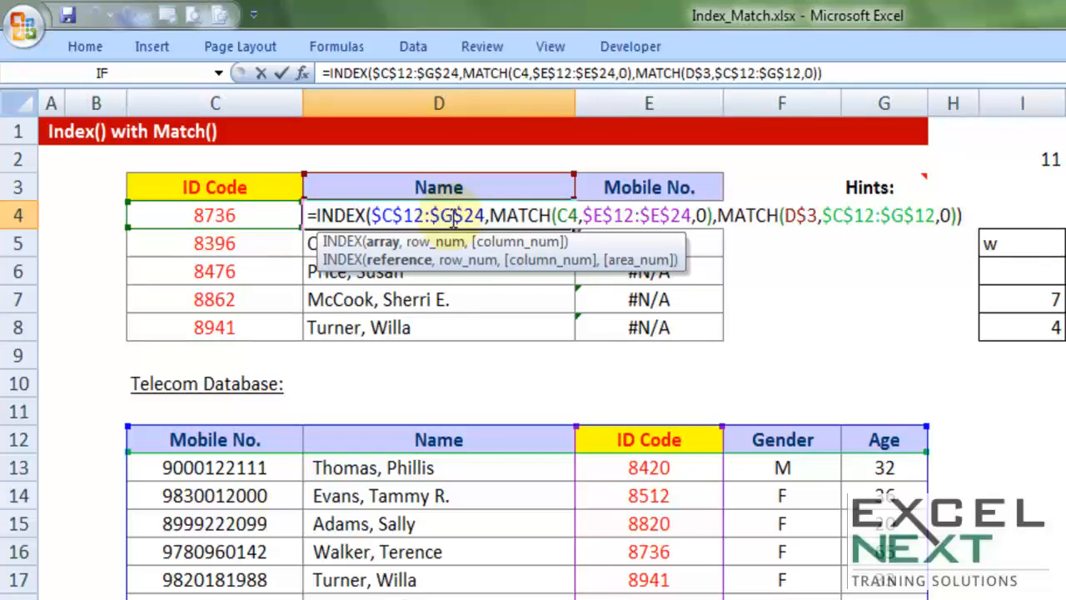
pyautogui.doubleClick(563, 216)
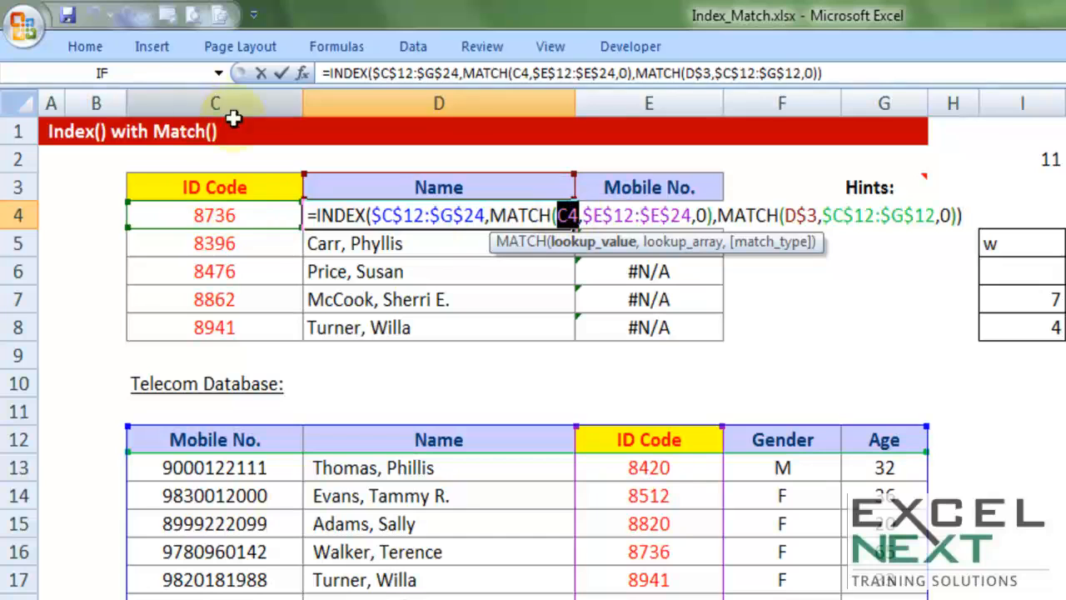
pyautogui.click(238, 213)
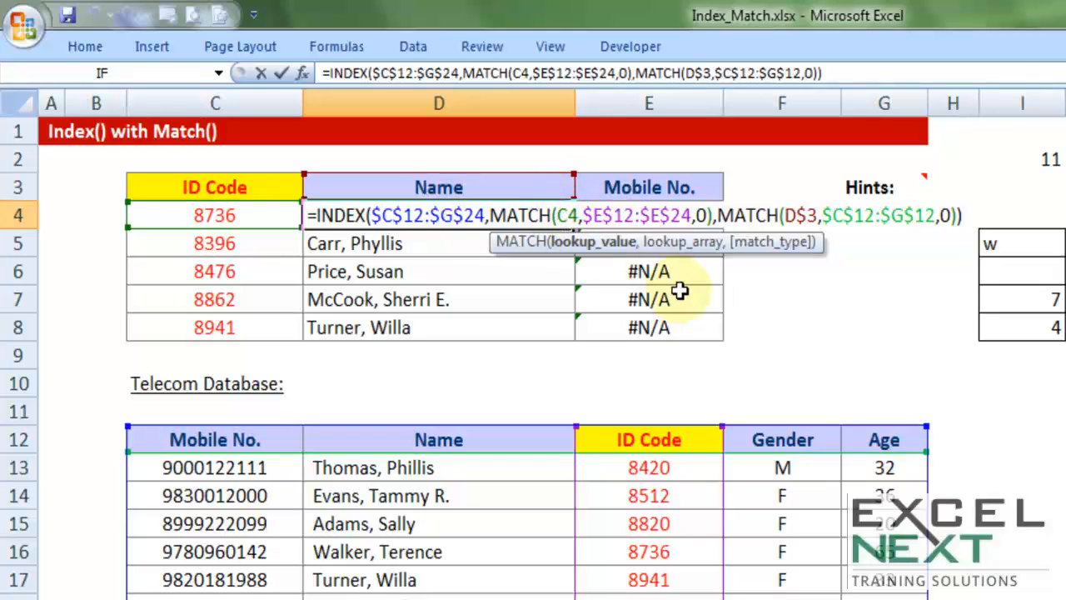
pyautogui.write('$')
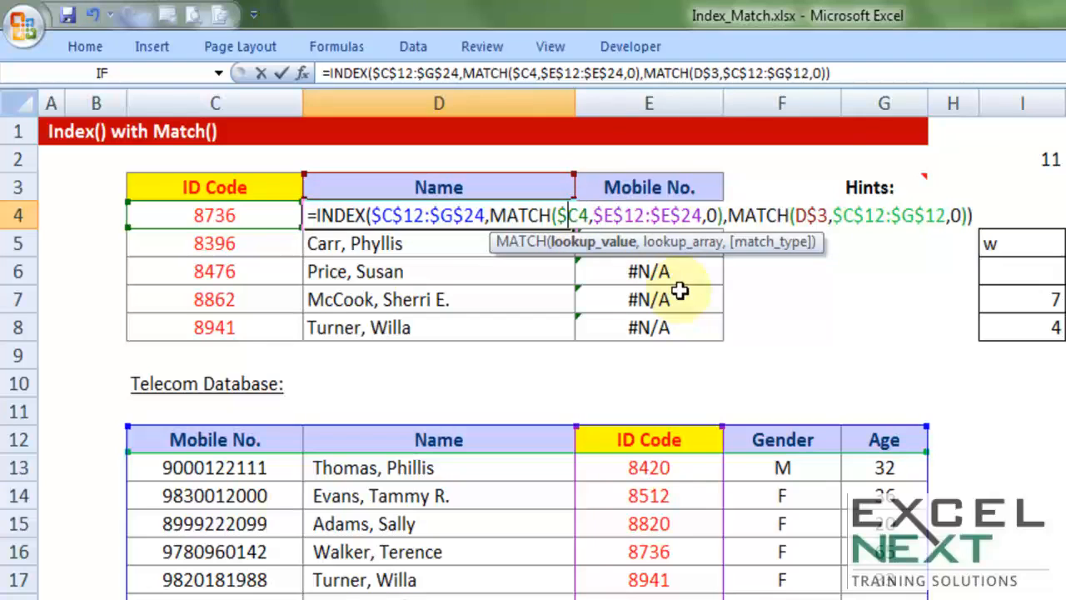
pyautogui.press('Return')
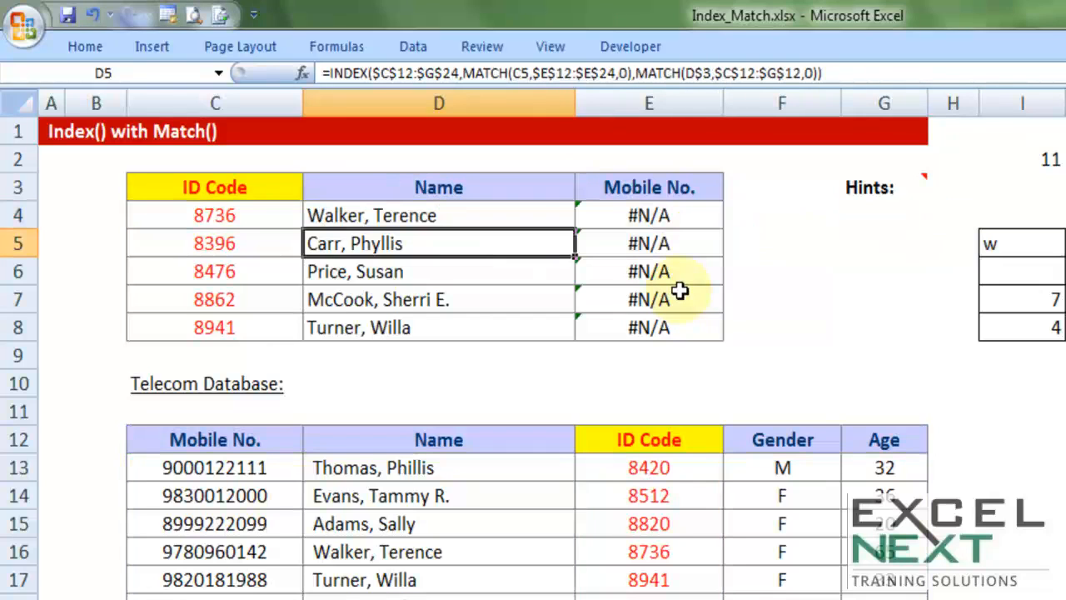
pyautogui.click(543, 209)
pyautogui.moveTo(575, 233); pyautogui.dragTo(706, 331)
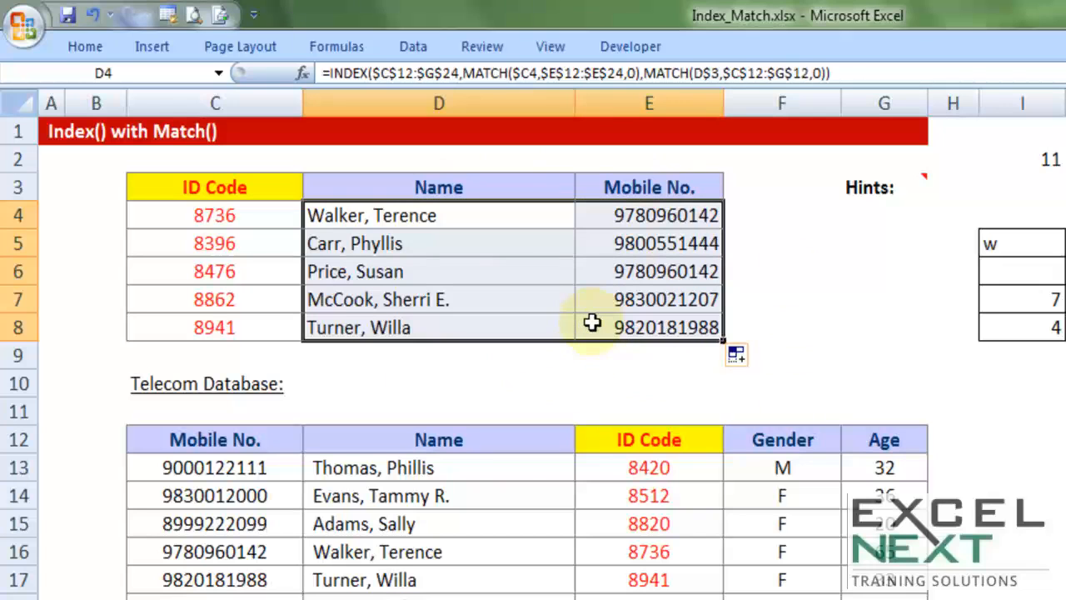
# Change the header in E3 to Age
pyautogui.click(680, 186)
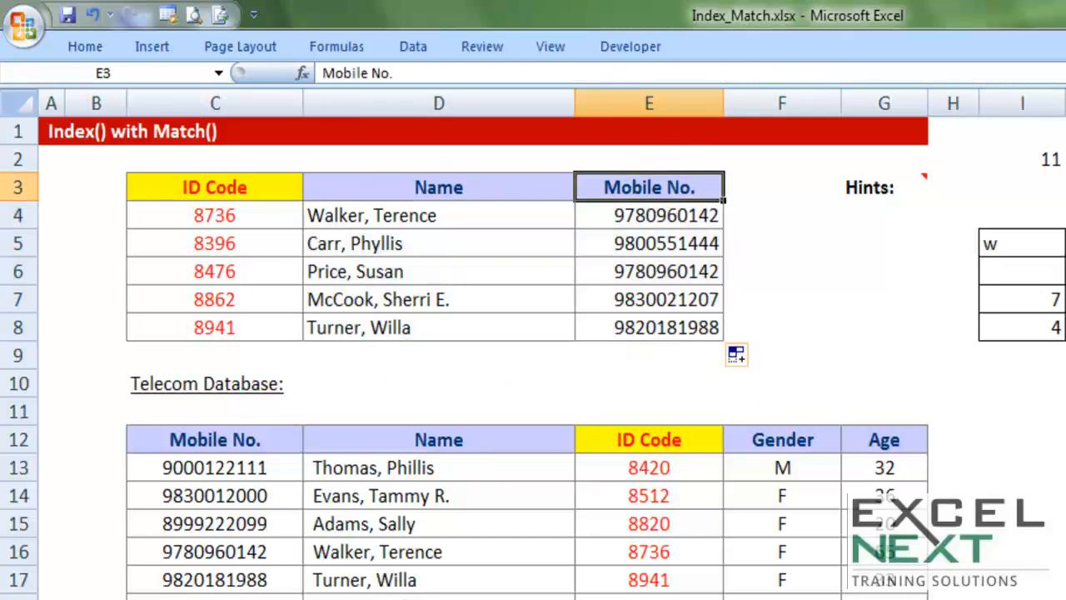
pyautogui.write('Ge')
pyautogui.write('ge')
pyautogui.press('Tab')
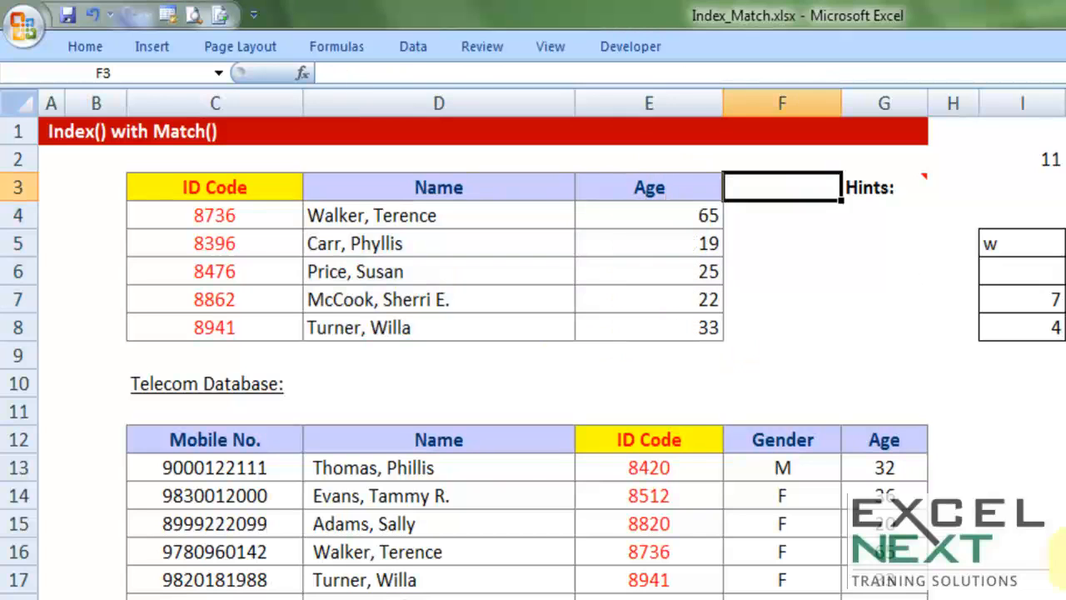
# Try gender as the header in E3 and age as the header in D3, and undo both header changes
pyautogui.click(681, 191)
pyautogui.write('gender')
pyautogui.press('Return')
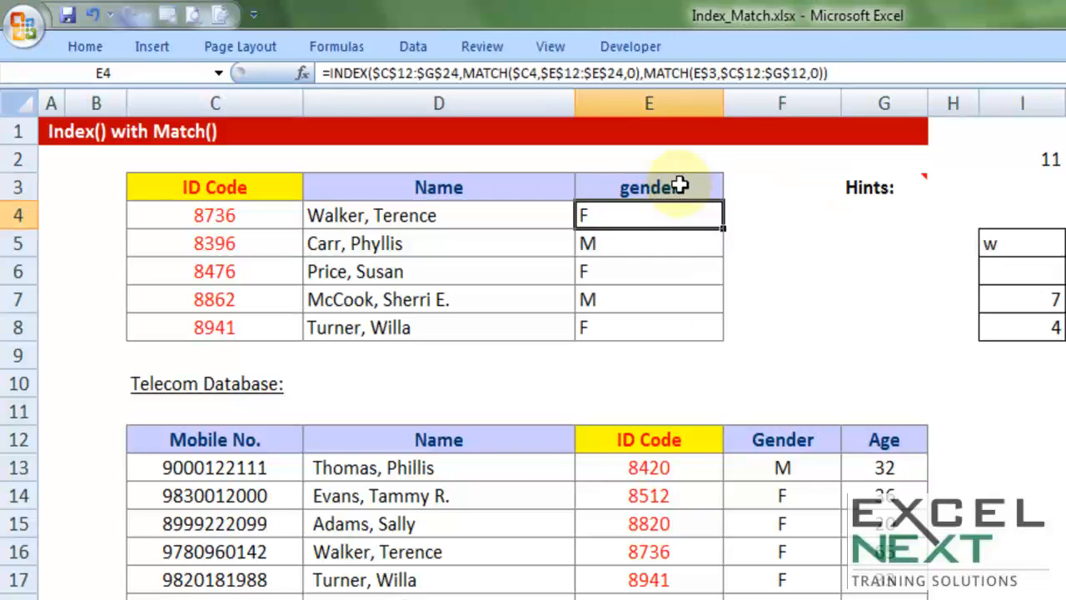
pyautogui.click(521, 183)
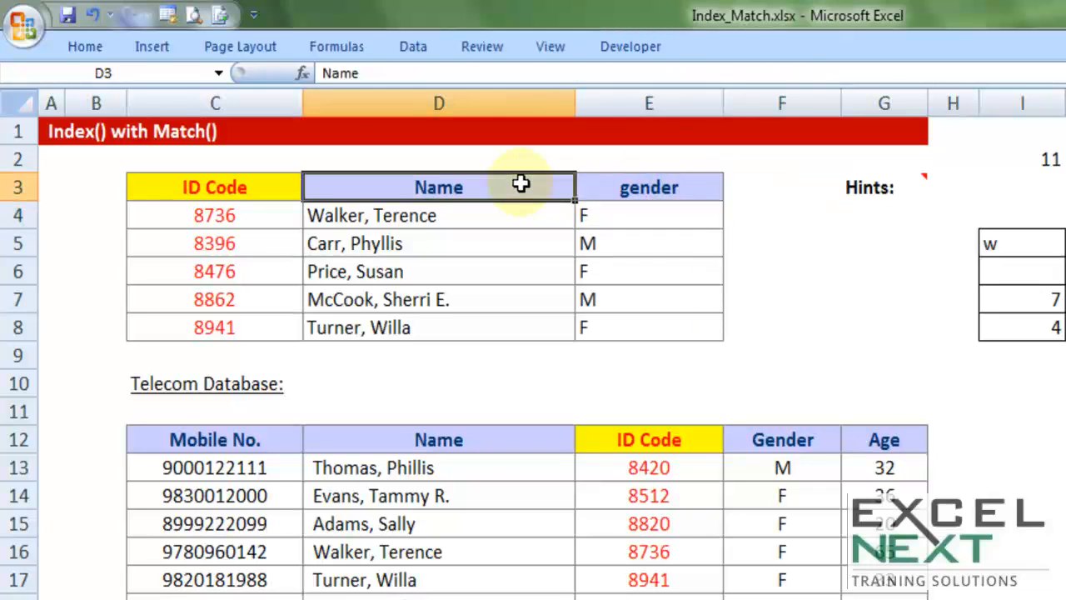
pyautogui.write('age')
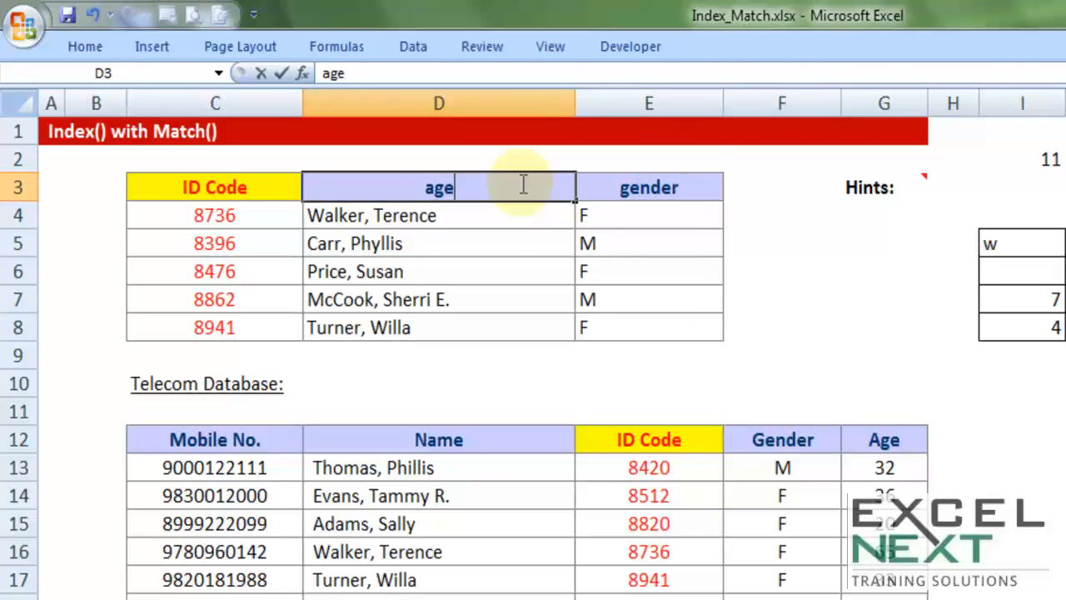
pyautogui.press('Tab')
pyautogui.hotkey('ctrl', 'z')
pyautogui.hotkey('ctrl', 'z')
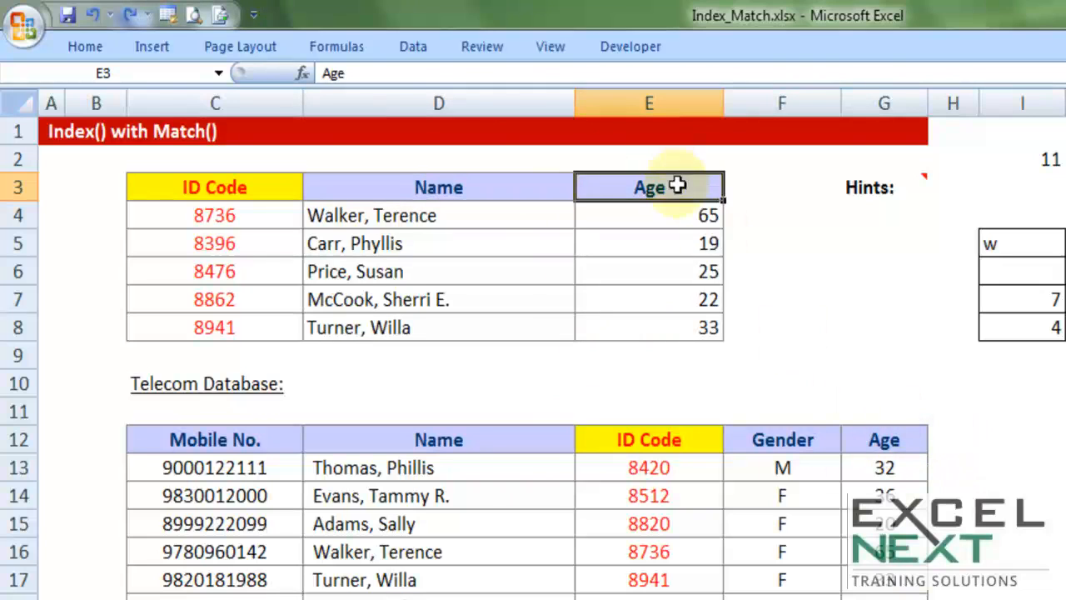
# Clear the formulas in D4:E8, and start a new INDEX formula in D4 with the absolute array $C$12:$G$24
pyautogui.moveTo(483, 216)
pyautogui.mouseDown()
pyautogui.moveTo(653, 333)
pyautogui.moveTo(660, 319)
pyautogui.mouseUp()
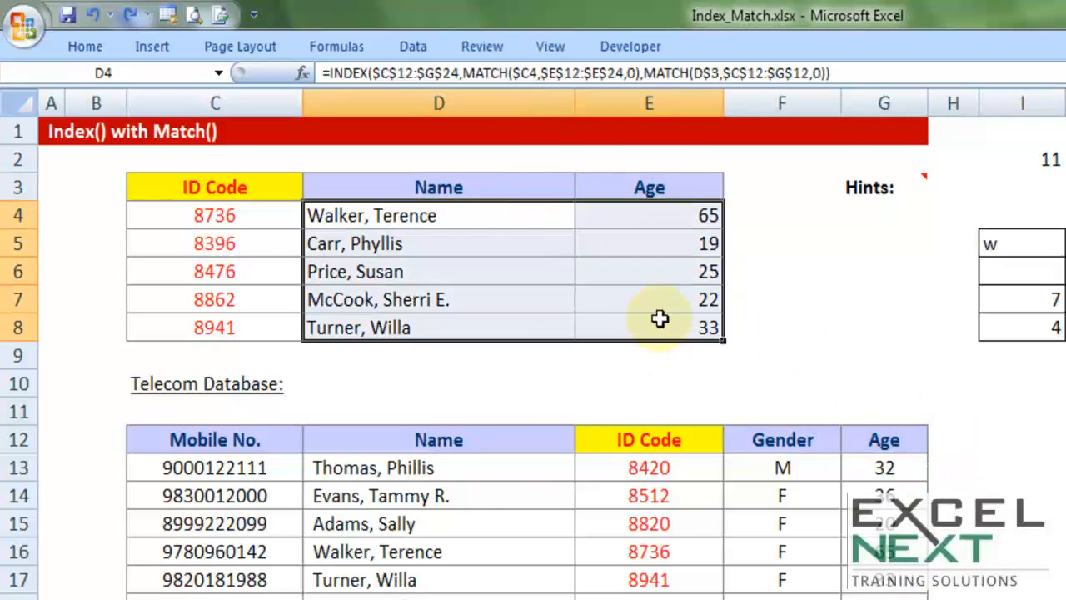
pyautogui.press('Delete')
pyautogui.click(545, 227)
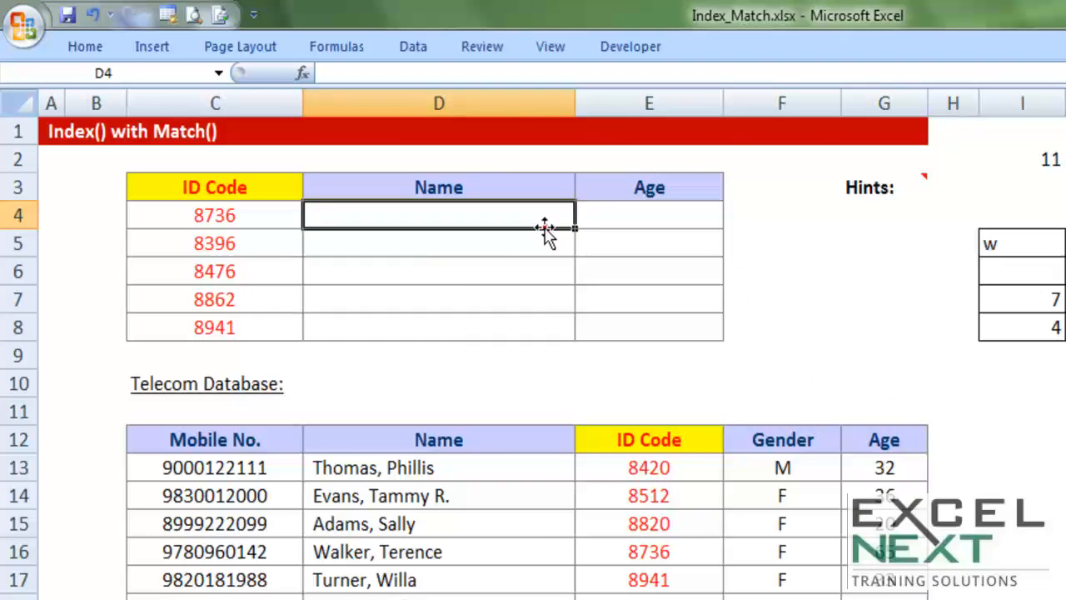
pyautogui.write('=index')
pyautogui.press('Tab')
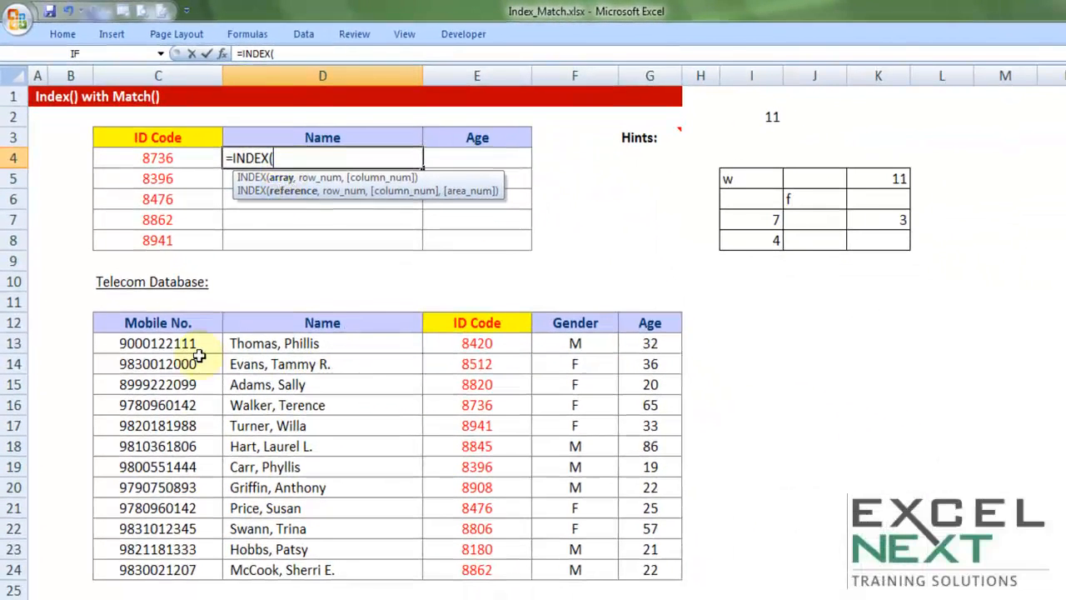
pyautogui.click(204, 322)
pyautogui.moveTo(254, 319); pyautogui.dragTo(630, 570)
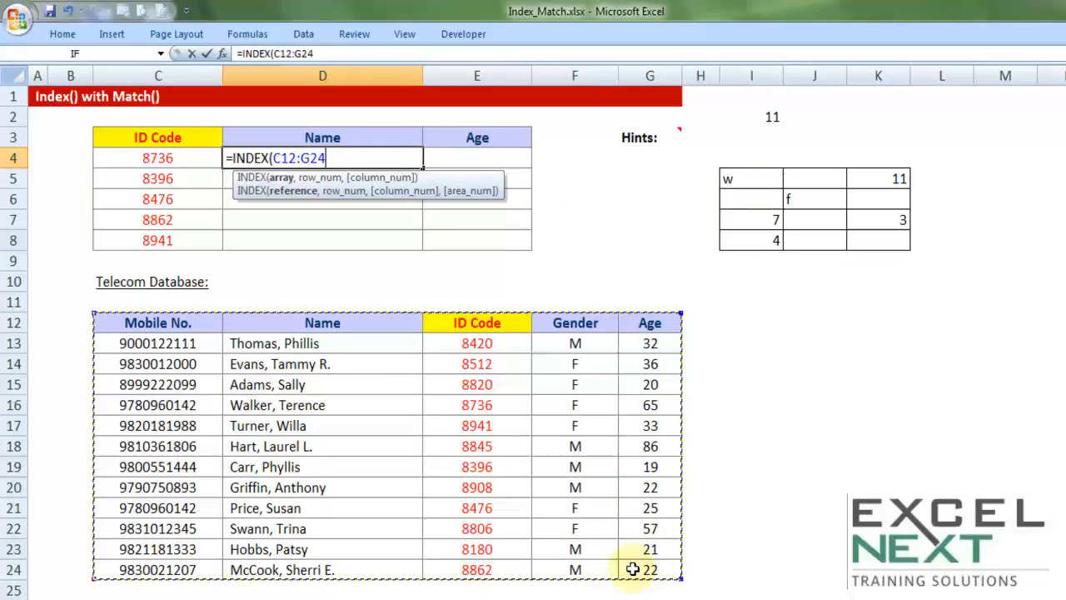
pyautogui.press('F4')
pyautogui.write(',')
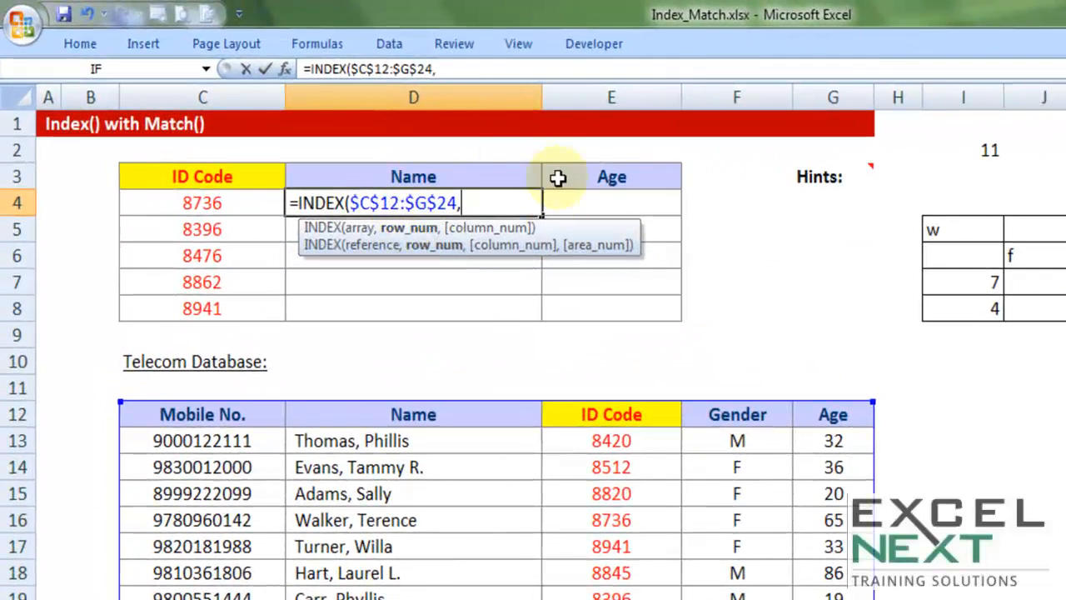
pyautogui.write('mat')
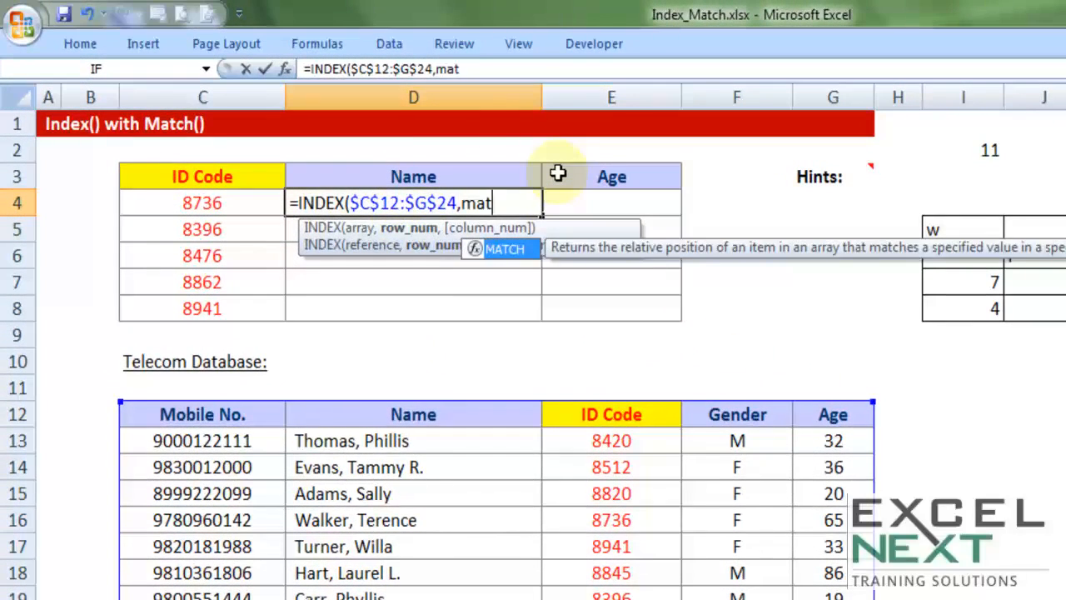
# Add MATCH($C4,$E$12:$E$24,0) as the row number argument of the INDEX formula in D4
pyautogui.press('Tab')
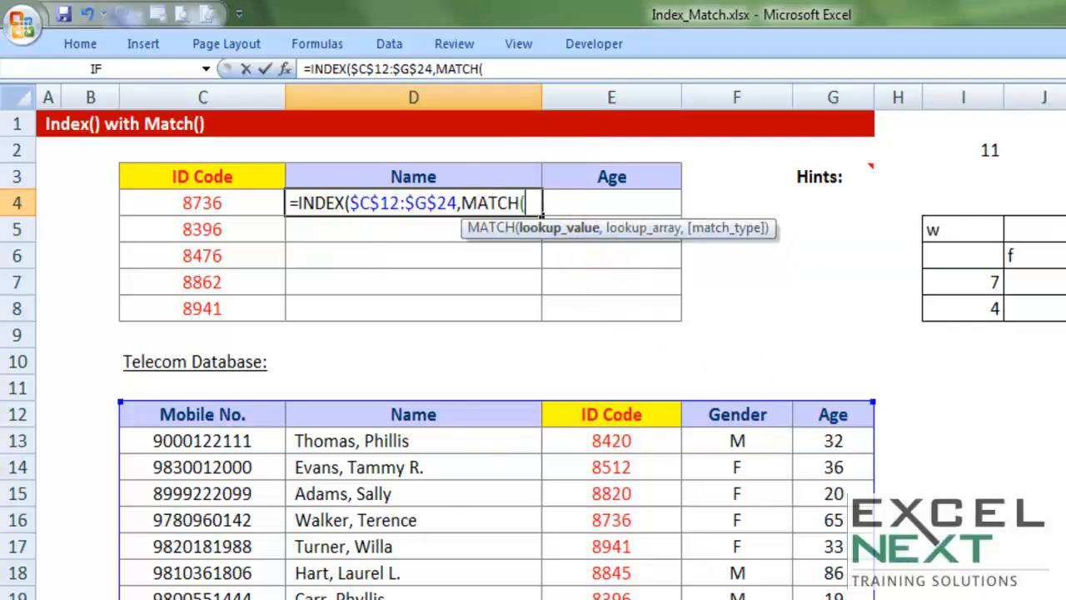
pyautogui.click(202, 202)
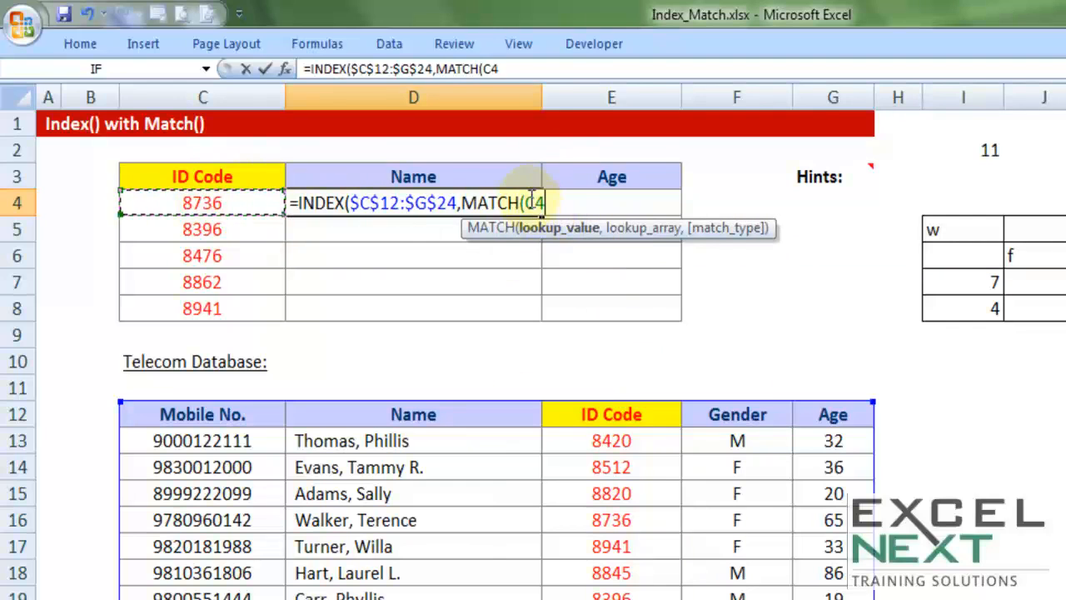
pyautogui.press('F2')
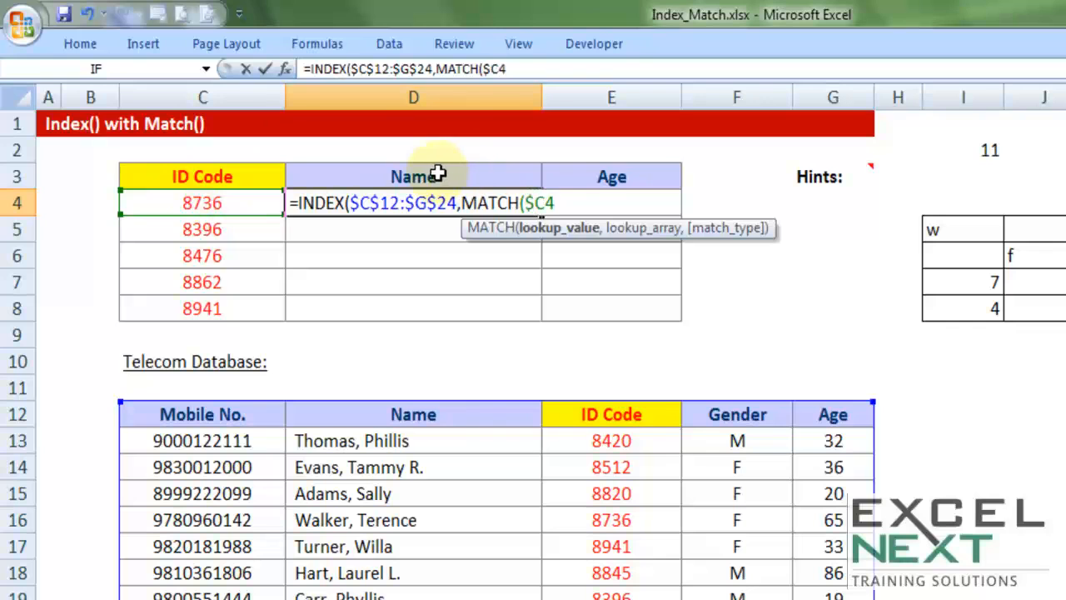
pyautogui.write(',')
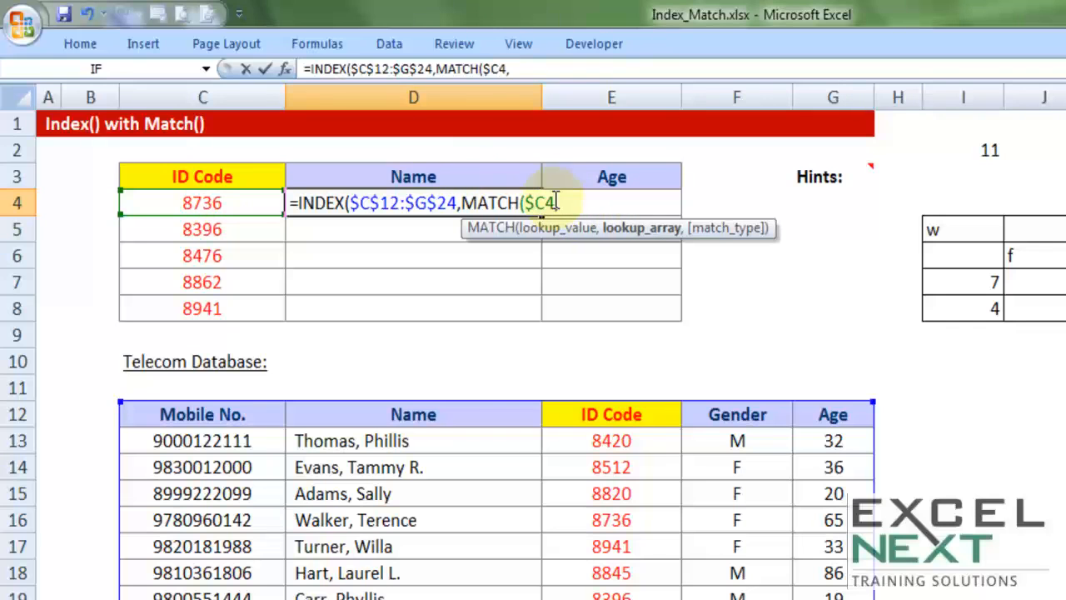
pyautogui.moveTo(617, 414); pyautogui.dragTo(621, 599)
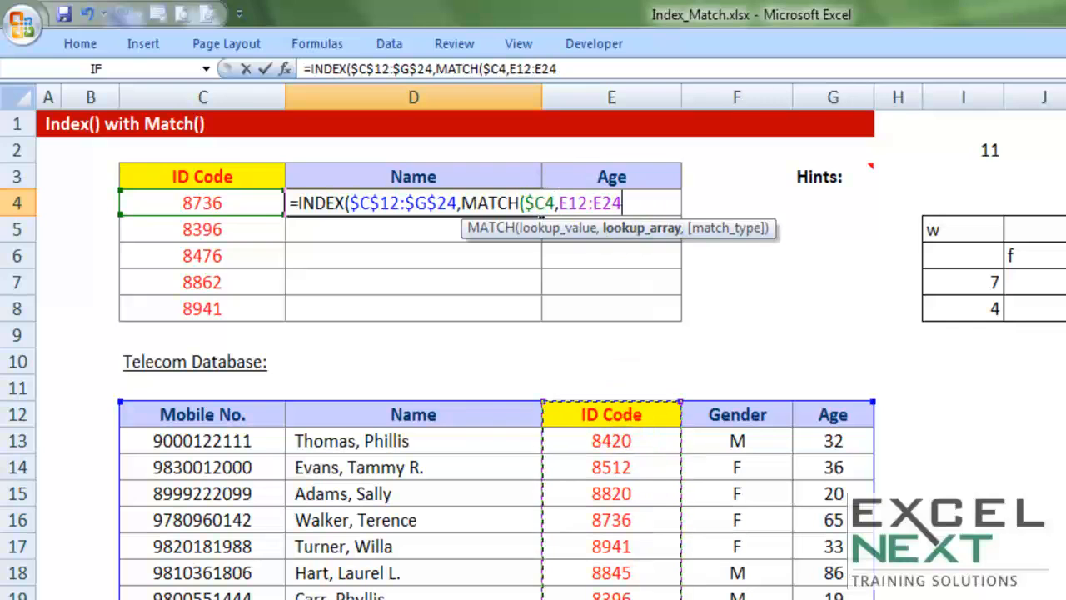
pyautogui.press('F4')
pyautogui.write(',')
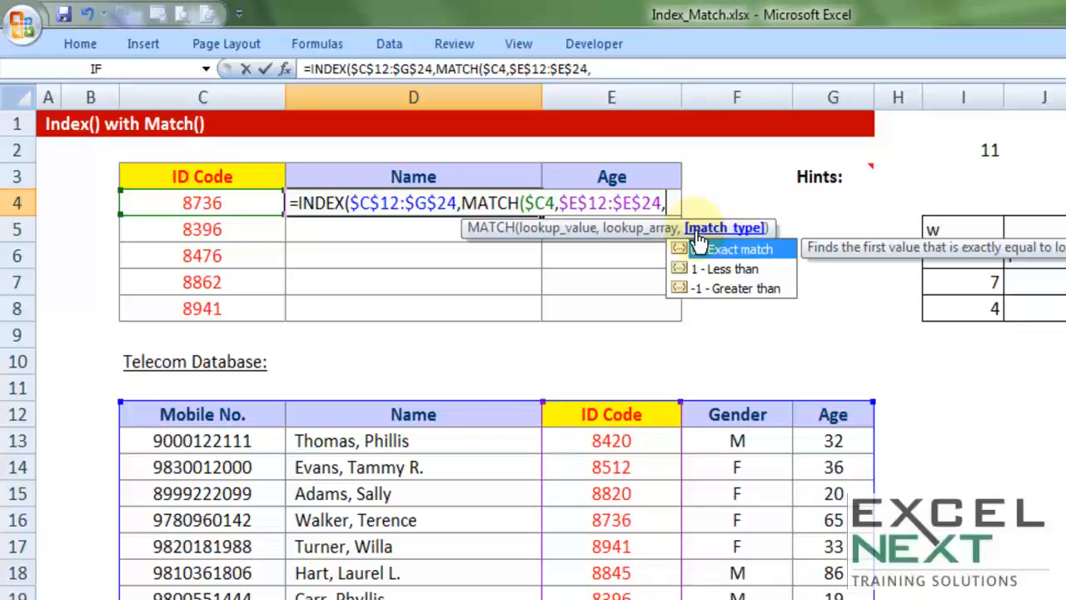
pyautogui.write('0)')
# Start a second MATCH as the column number argument in D4, with the row-locked header D$3 as its lookup value
pyautogui.write(',mat')
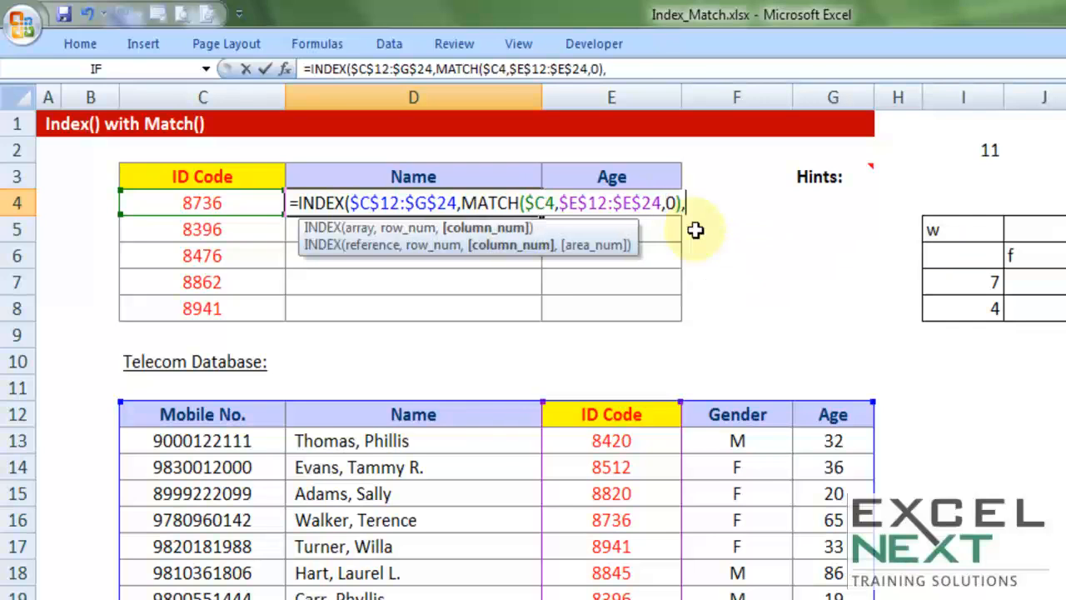
pyautogui.write('ch')
pyautogui.press('BackSpace')
pyautogui.press('BackSpace')
pyautogui.press('BackSpace')
pyautogui.press('BackSpace')
pyautogui.press('BackSpace')
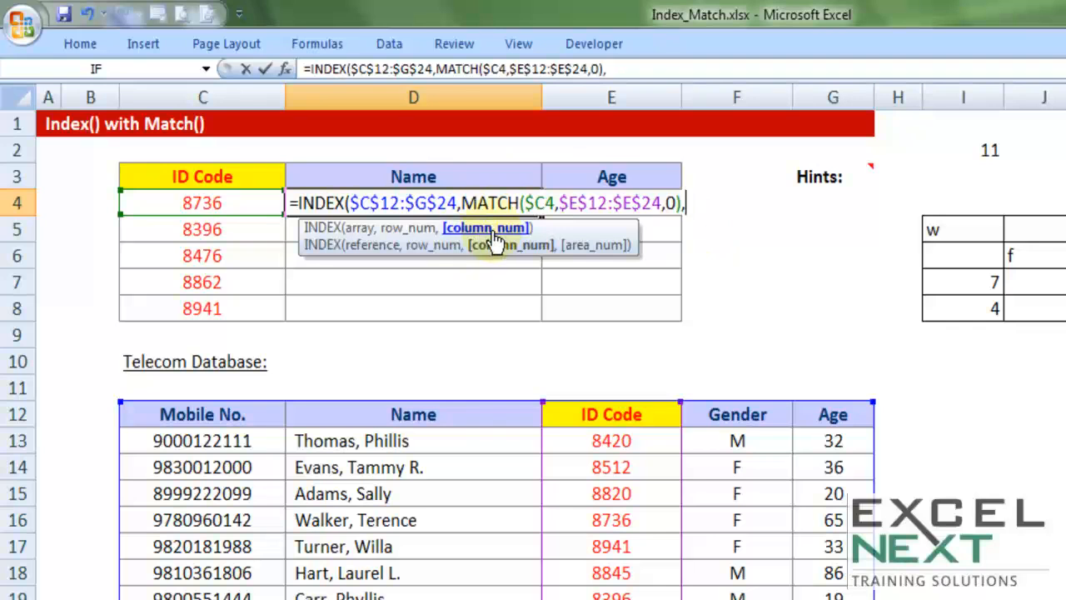
pyautogui.write('ma')
pyautogui.press('Tab')
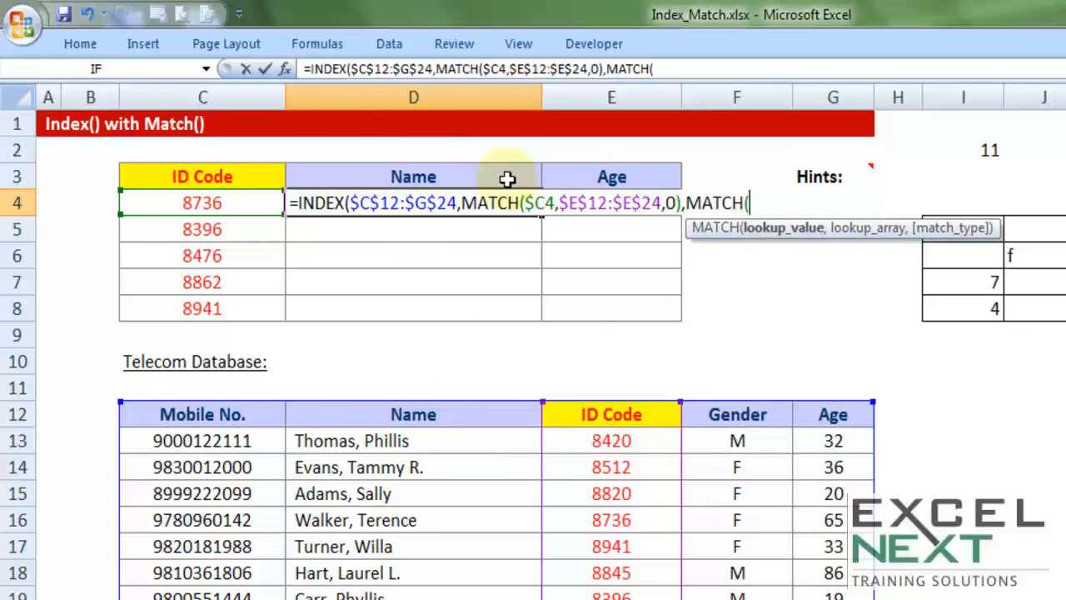
pyautogui.click(395, 176)
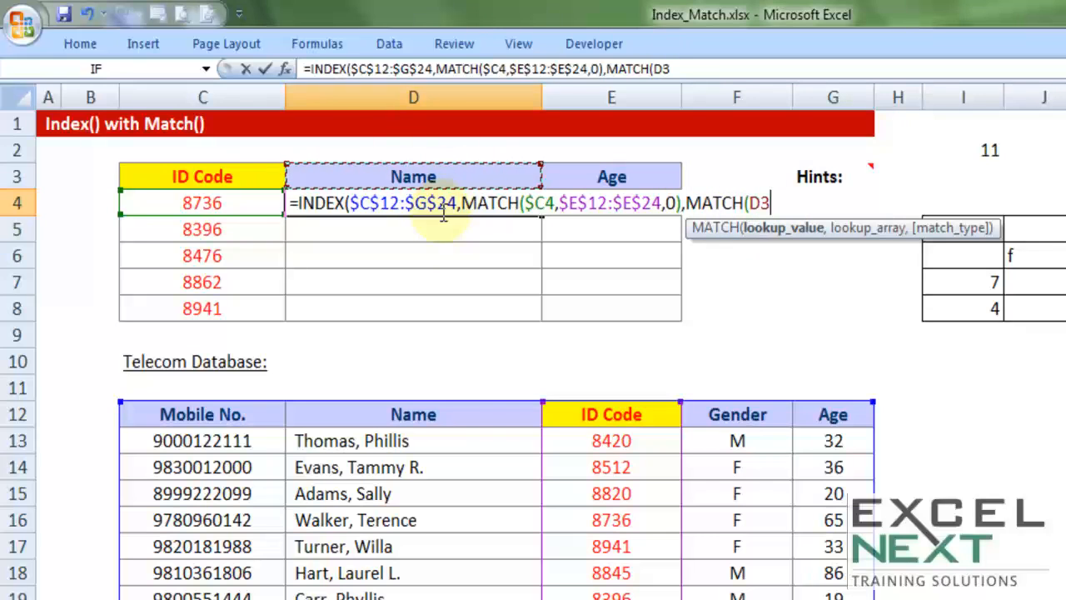
pyautogui.click(761, 202)
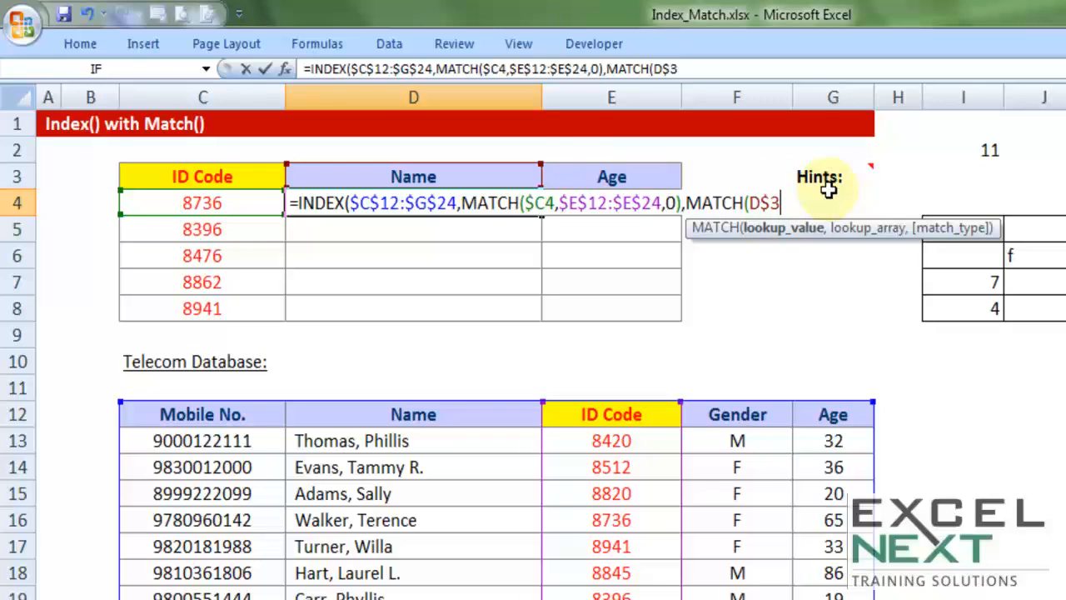
# Complete the second MATCH with the lookup array $C$12:$G$12 and match type 0, and close the INDEX function's parenthesis
pyautogui.write(',')
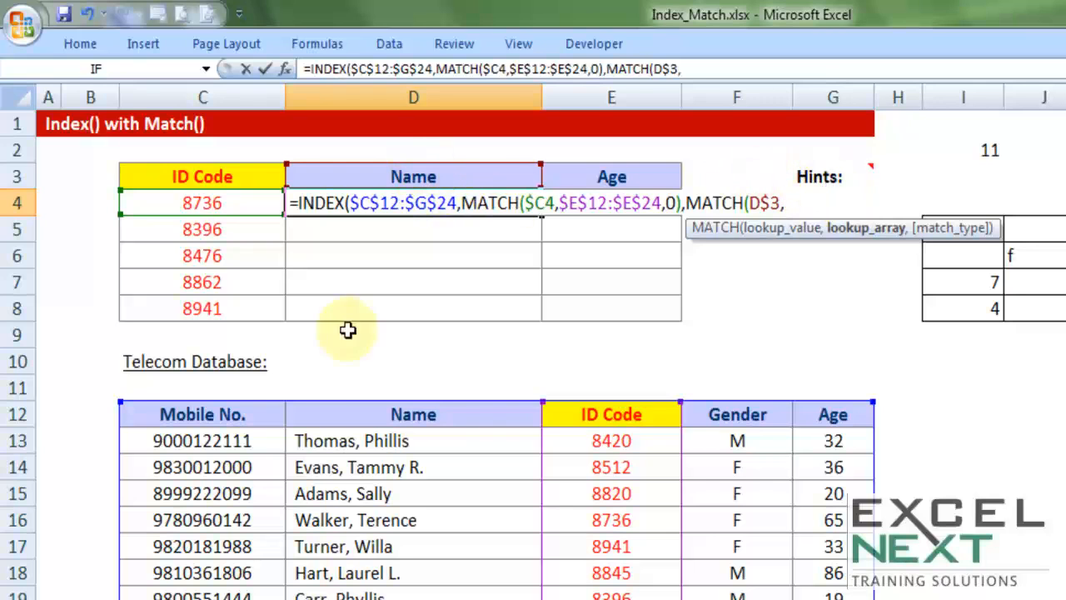
pyautogui.moveTo(227, 414); pyautogui.dragTo(822, 412)
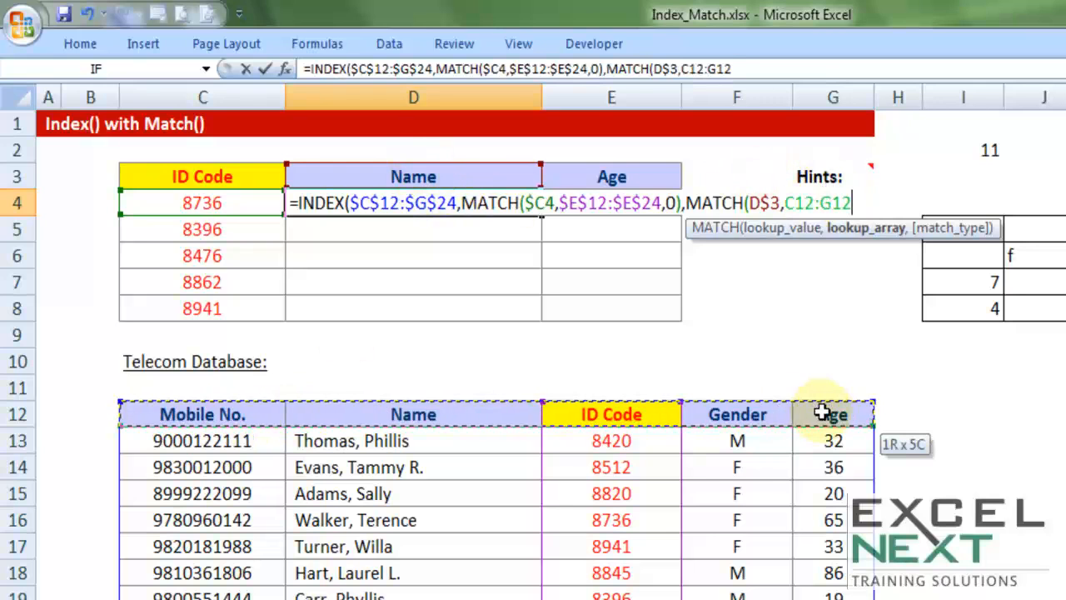
pyautogui.moveTo(91, 413); pyautogui.dragTo(831, 412)
pyautogui.moveTo(422, 417); pyautogui.dragTo(823, 416)
pyautogui.moveTo(230, 411); pyautogui.dragTo(823, 414)
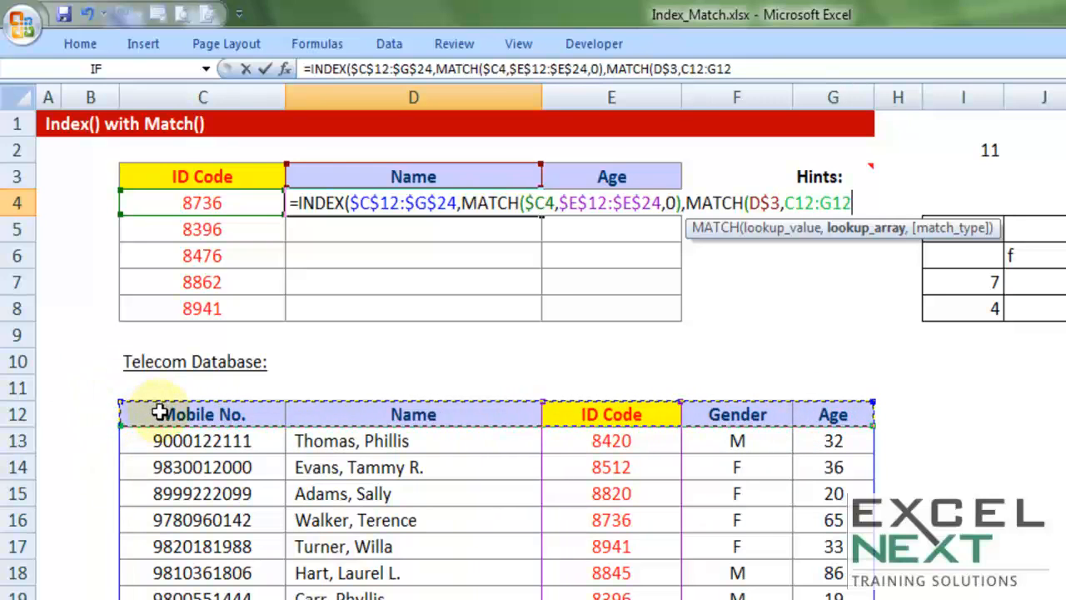
pyautogui.press('F4')
pyautogui.write(',0)')
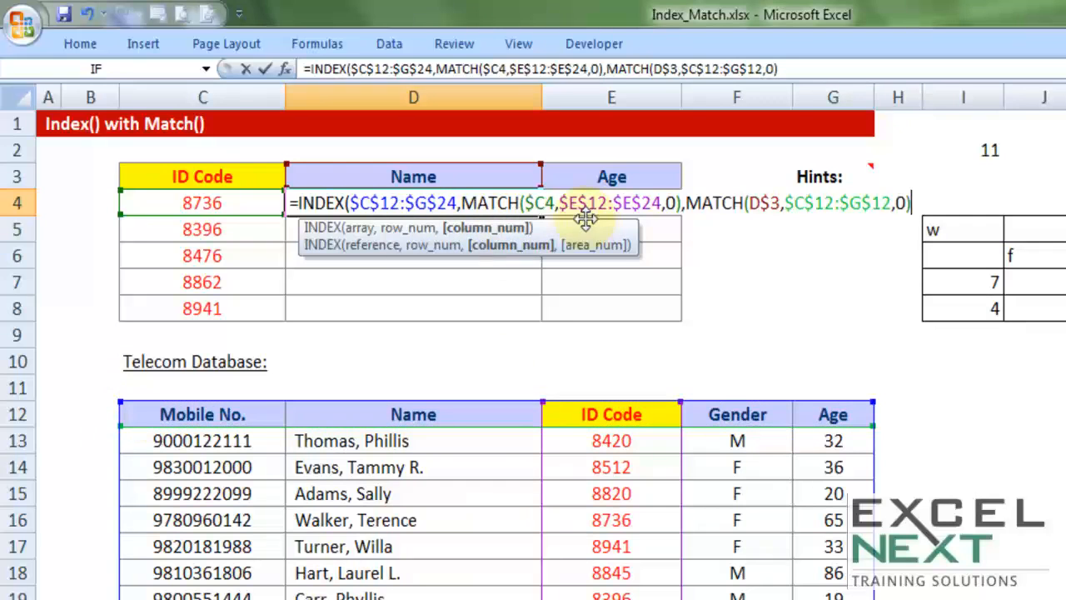
pyautogui.click(348, 202)
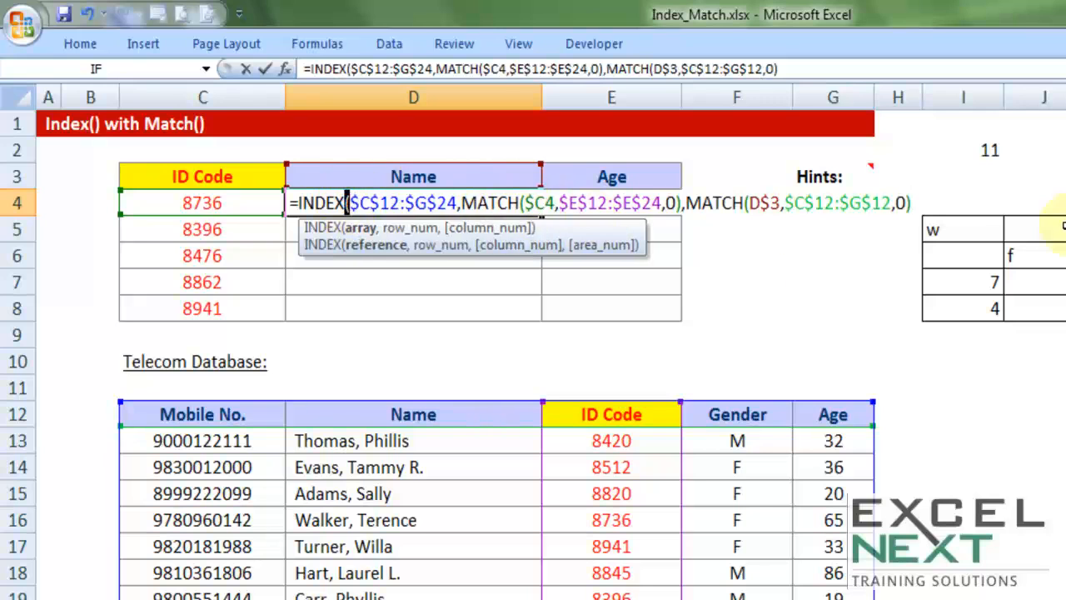
pyautogui.click(915, 203)
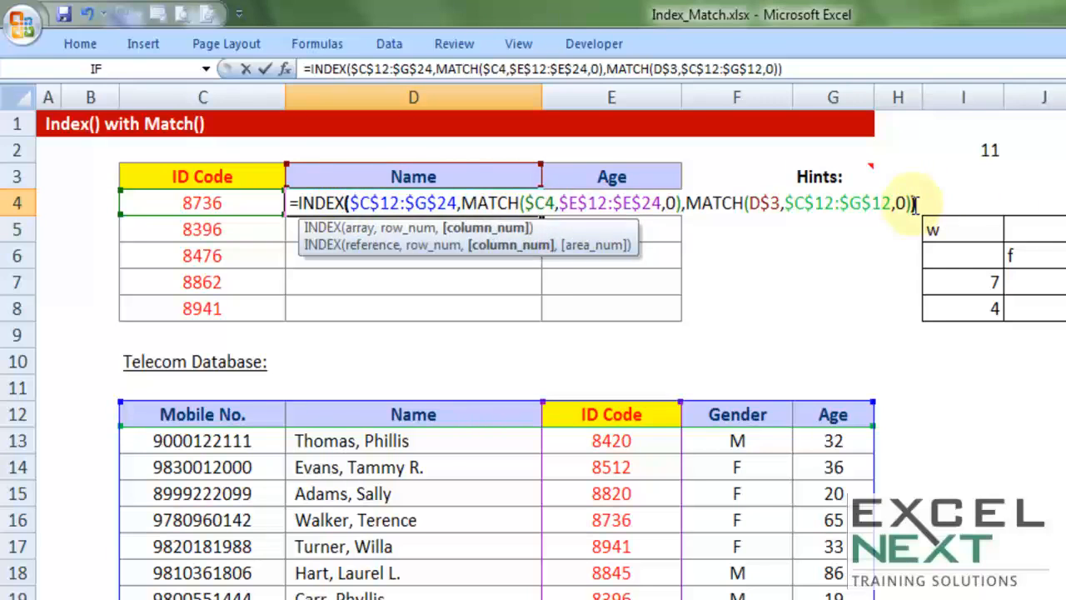
# Commit the INDEX formula in D4 and fill it down and across through D4:E8
pyautogui.press('Return')
pyautogui.click(533, 210)
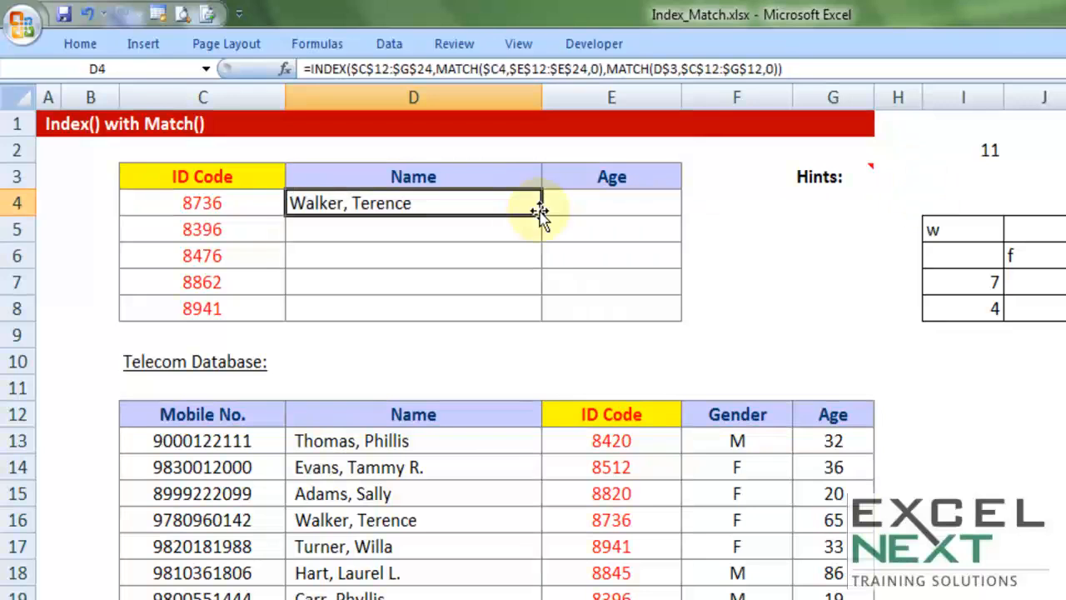
pyautogui.moveTo(541, 214); pyautogui.dragTo(681, 321)
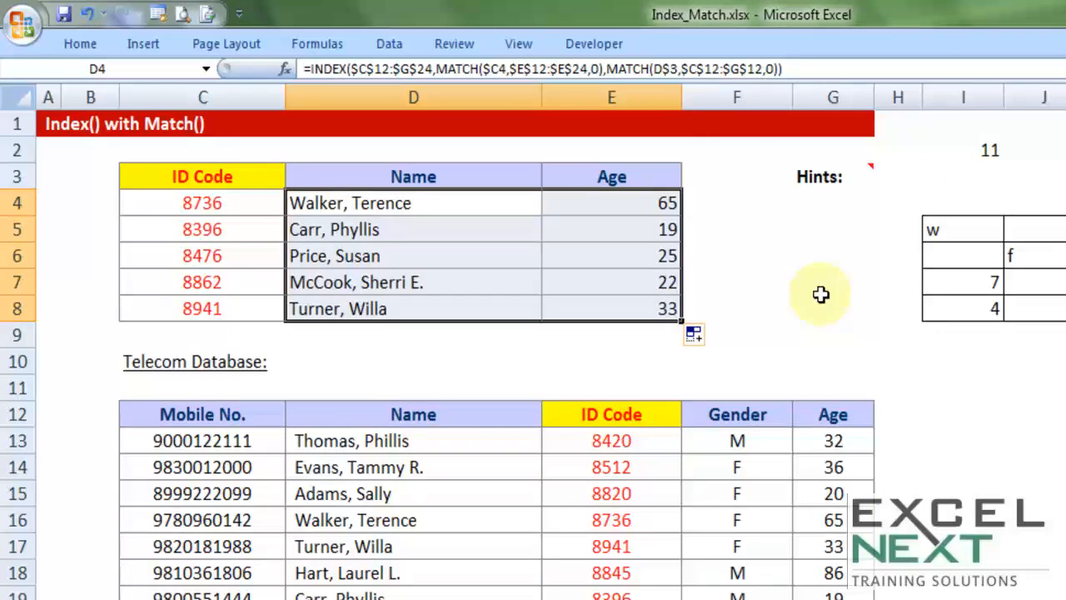
# Start a data validation rule for the Name header cell D3 that allows a List
pyautogui.click(425, 173)
pyautogui.click(389, 45)
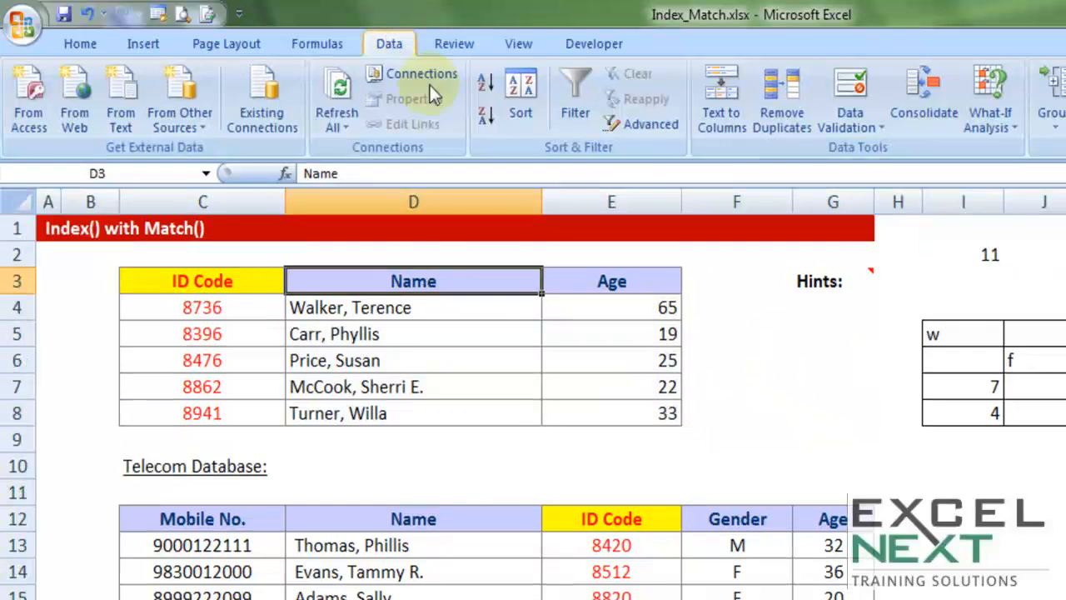
pyautogui.click(852, 123)
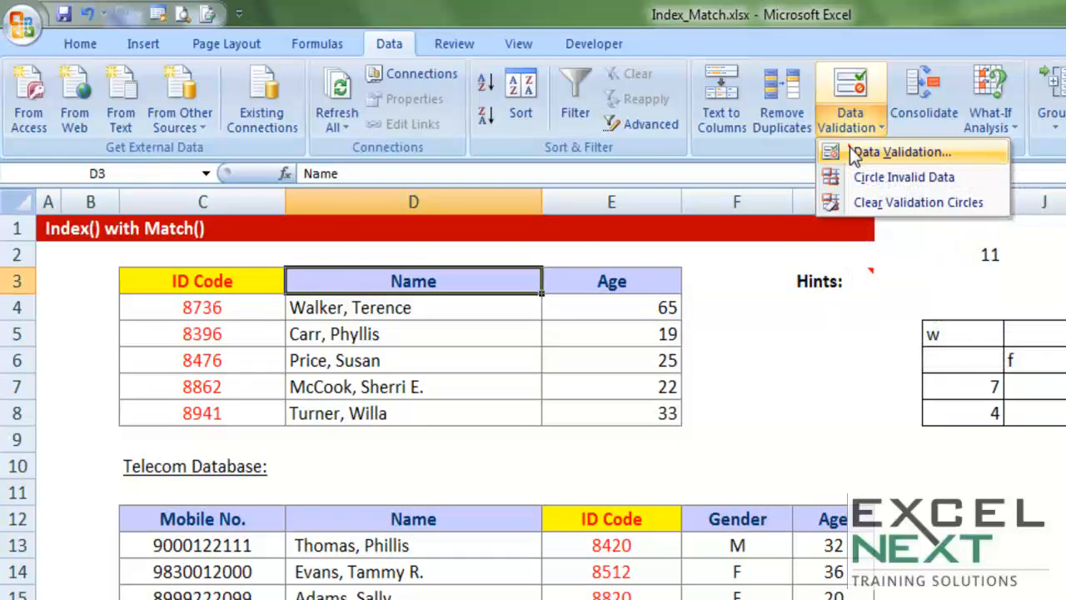
pyautogui.click(850, 148)
pyautogui.click(478, 322)
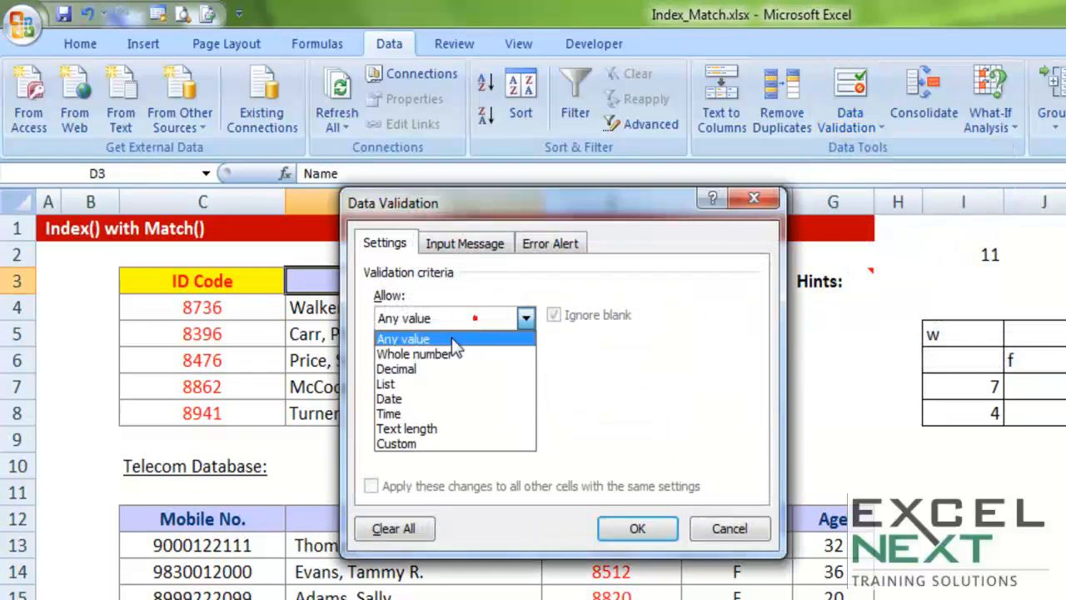
pyautogui.click(407, 385)
# Set the database headers C12:G12 as the validation list source, apply the rule, and open D3's list of choices
pyautogui.click(405, 412)
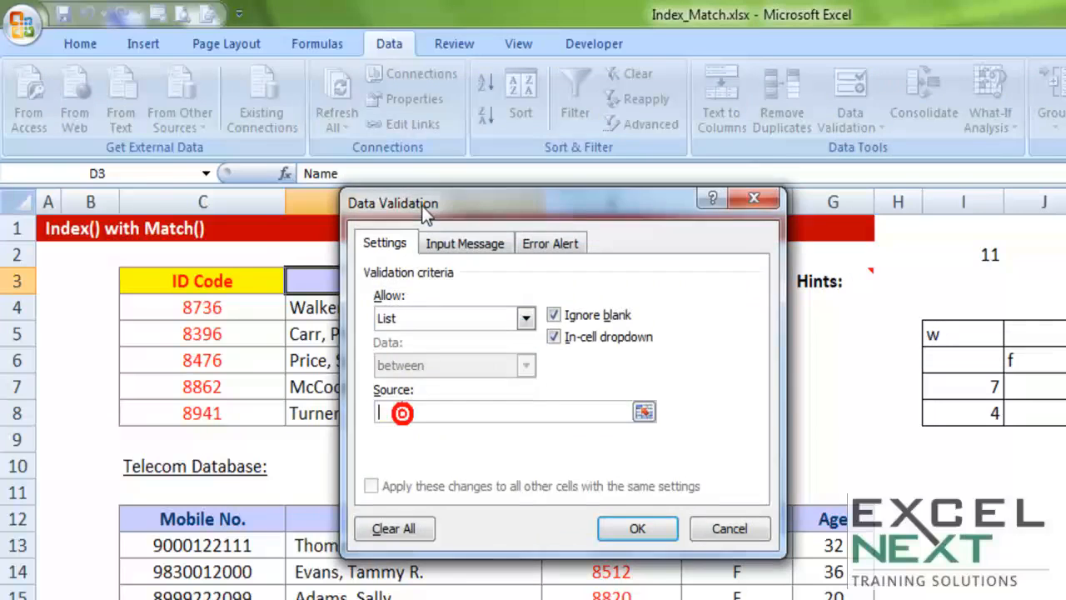
pyautogui.moveTo(422, 205); pyautogui.dragTo(373, 37)
pyautogui.moveTo(226, 511); pyautogui.dragTo(820, 522)
pyautogui.click(590, 359)
pyautogui.click(551, 282)
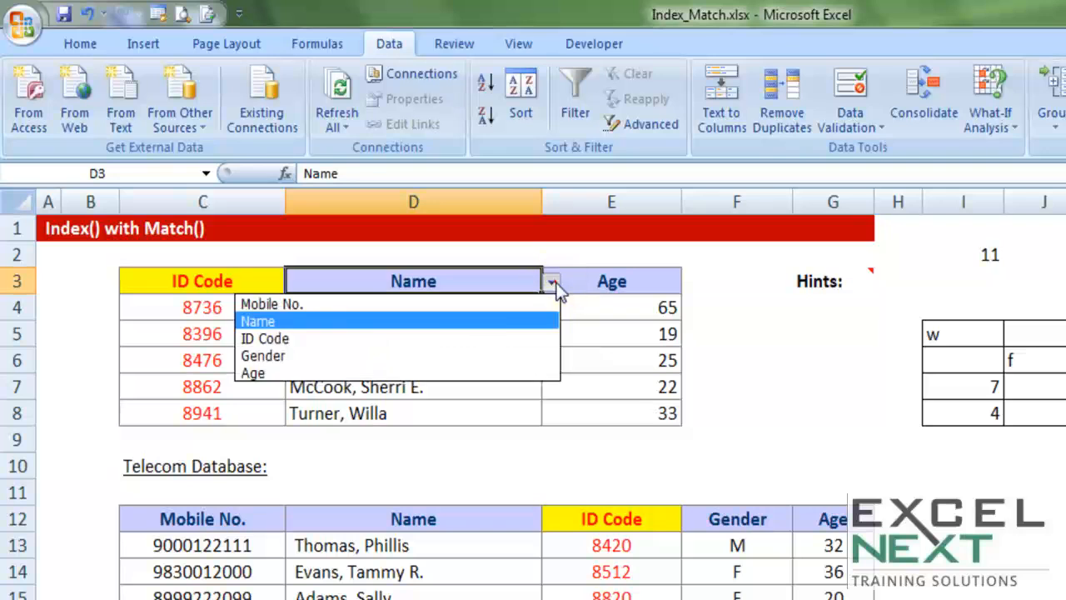